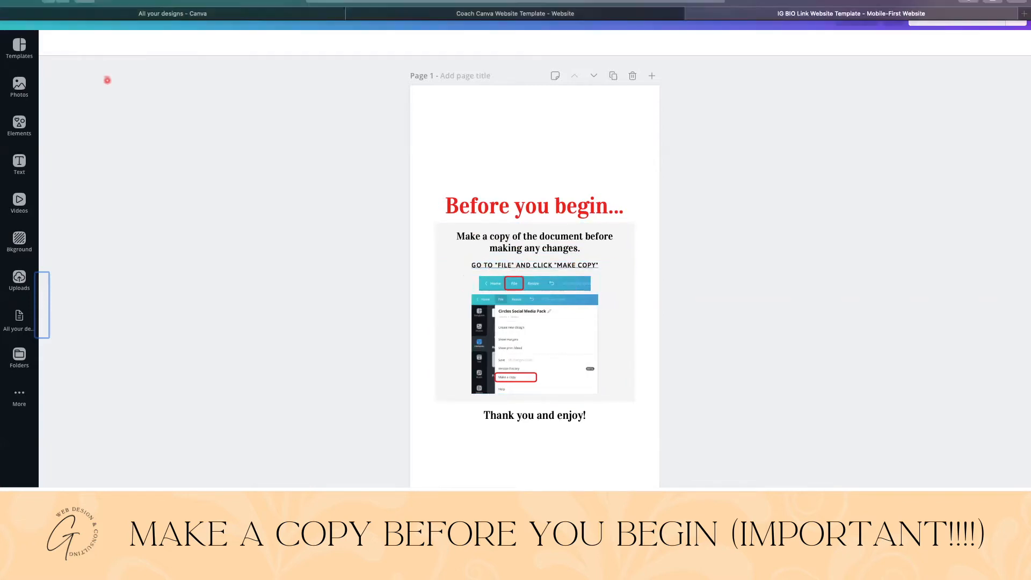
Make a copy of the IG BIO Link Website Template and delete the "Before you begin" instruction page from the copy
left_click(68, 16)
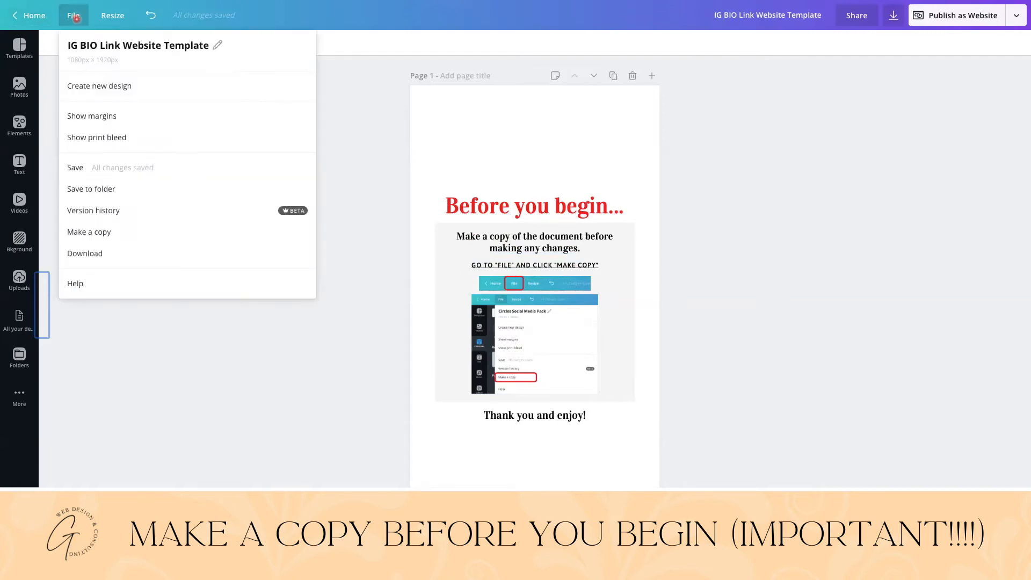
left_click(107, 233)
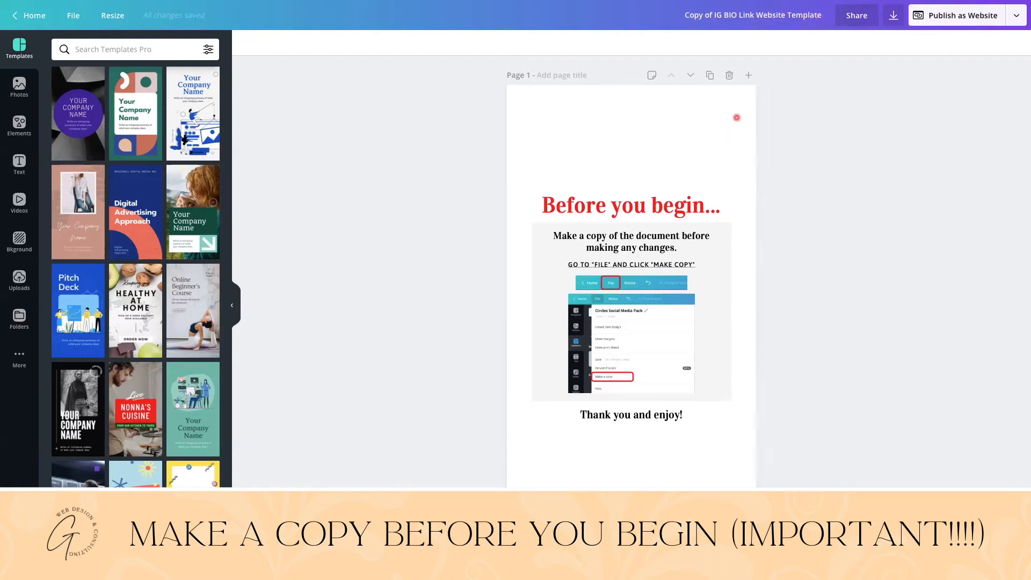
left_click(568, 120)
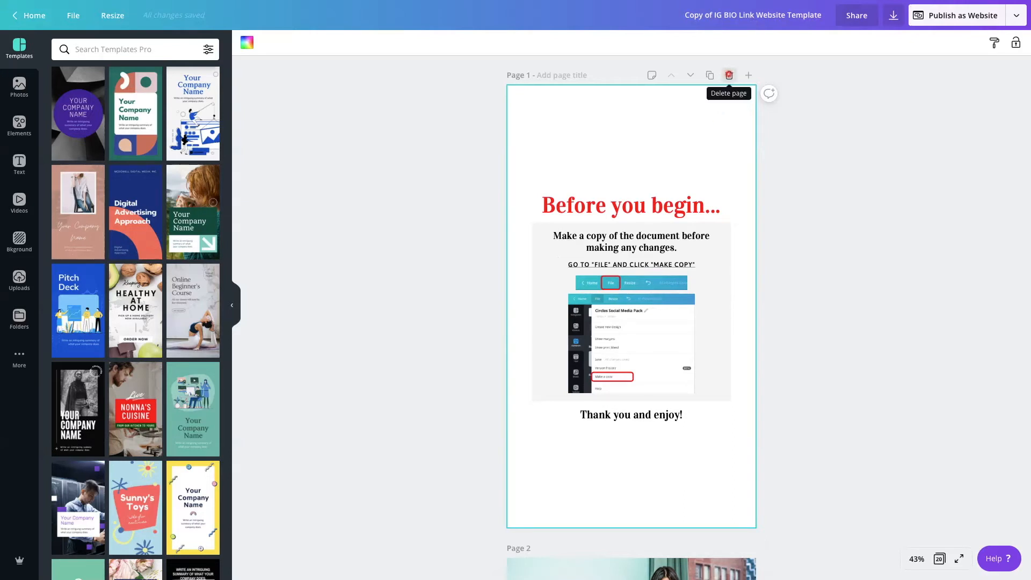
left_click(729, 76)
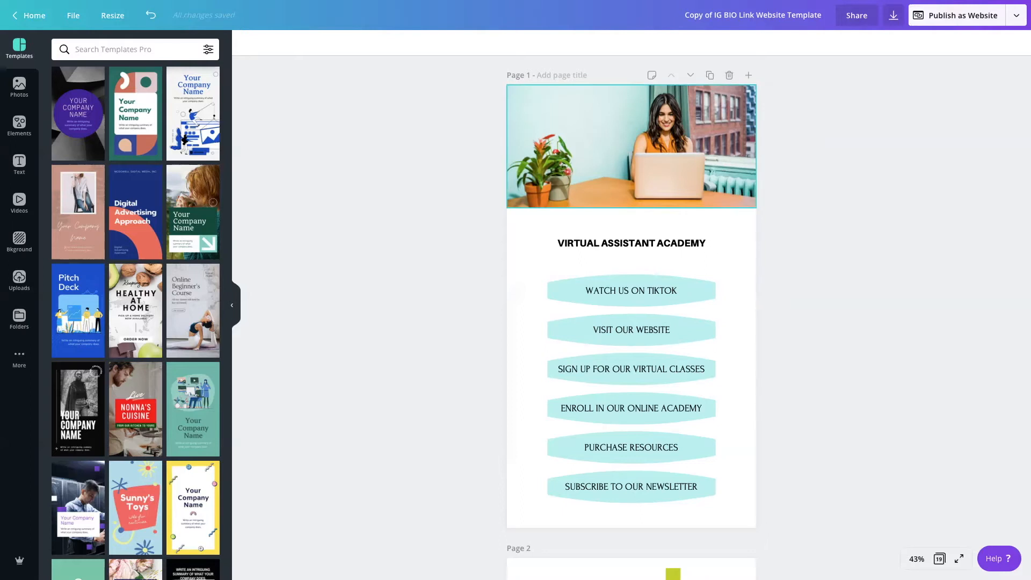
Search the photo library for "professional woman" and replace the header image with the dark-haired woman in a light blue shirt, arms crossed
left_click(19, 87)
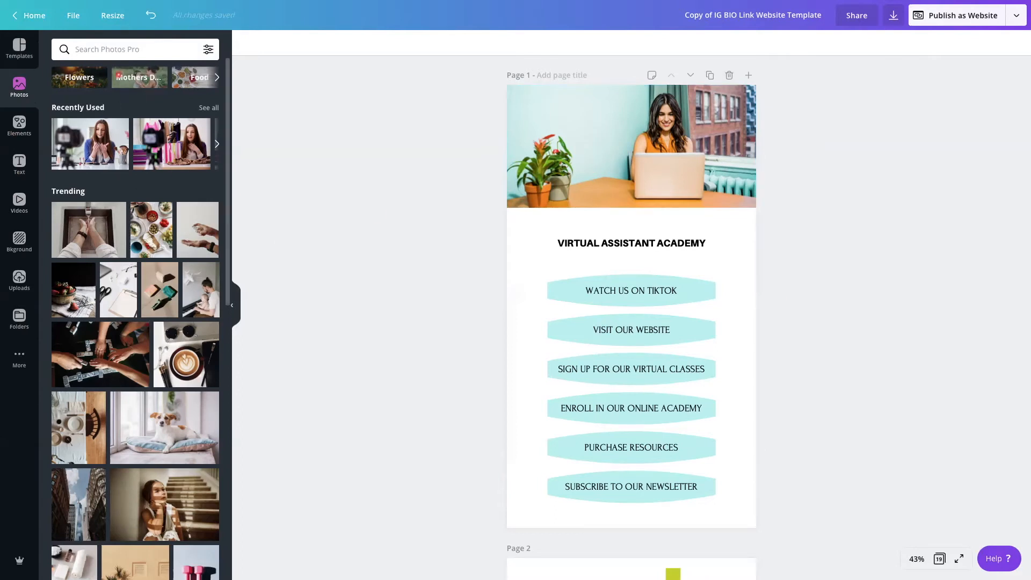
left_click(141, 53)
type("pr")
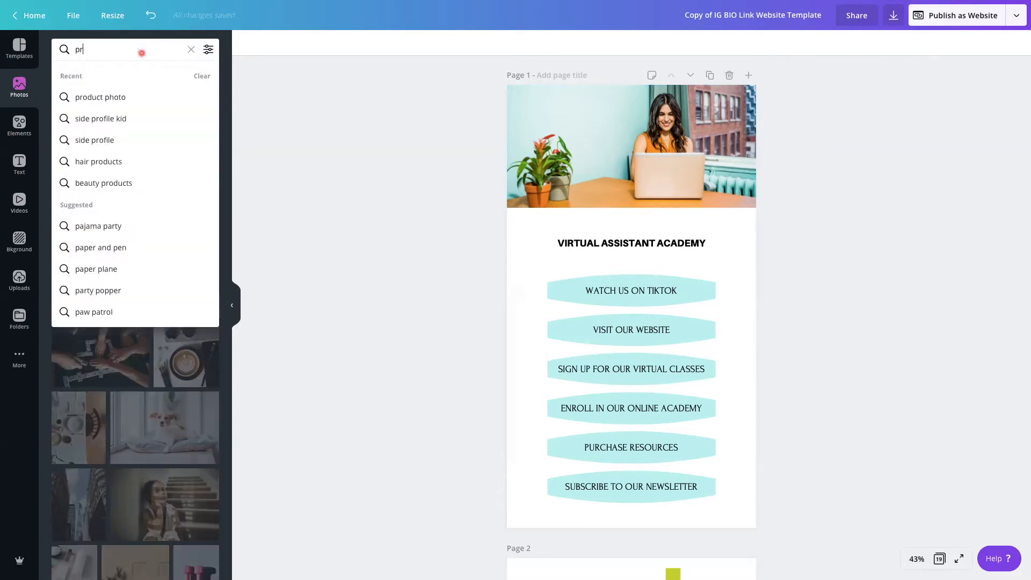
type("ofessional")
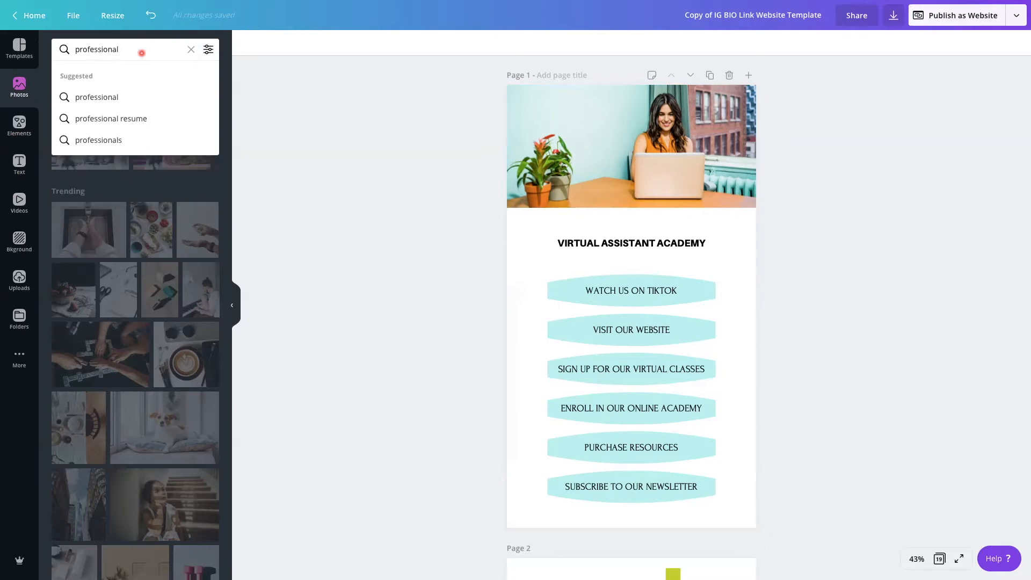
left_click(125, 98)
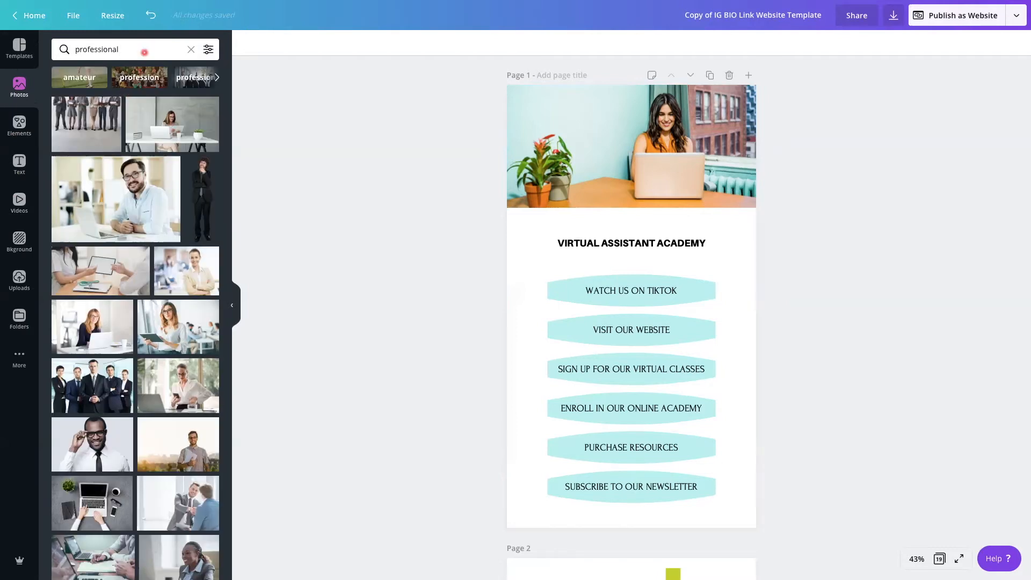
left_click(145, 50)
type("woman")
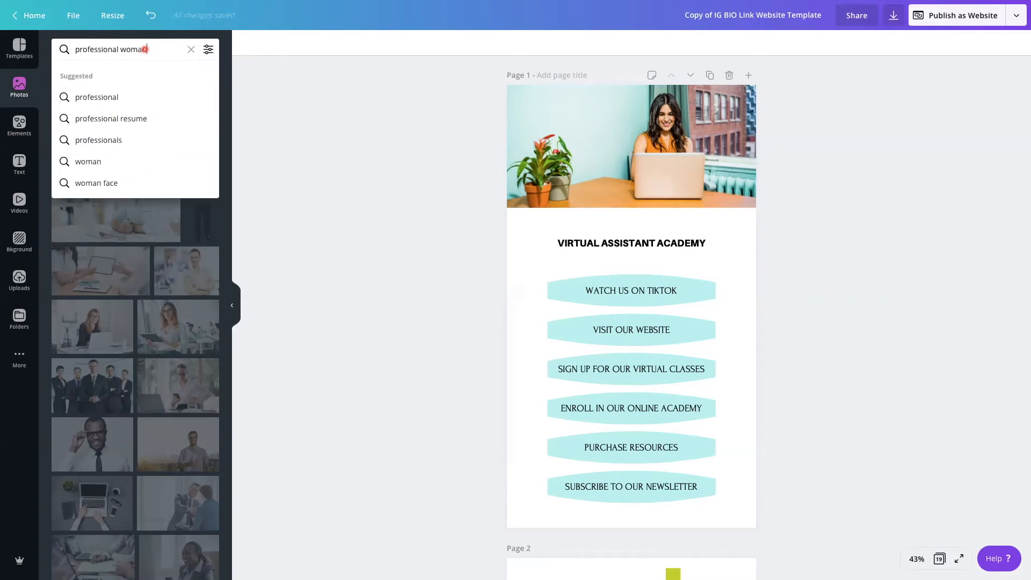
key("Return")
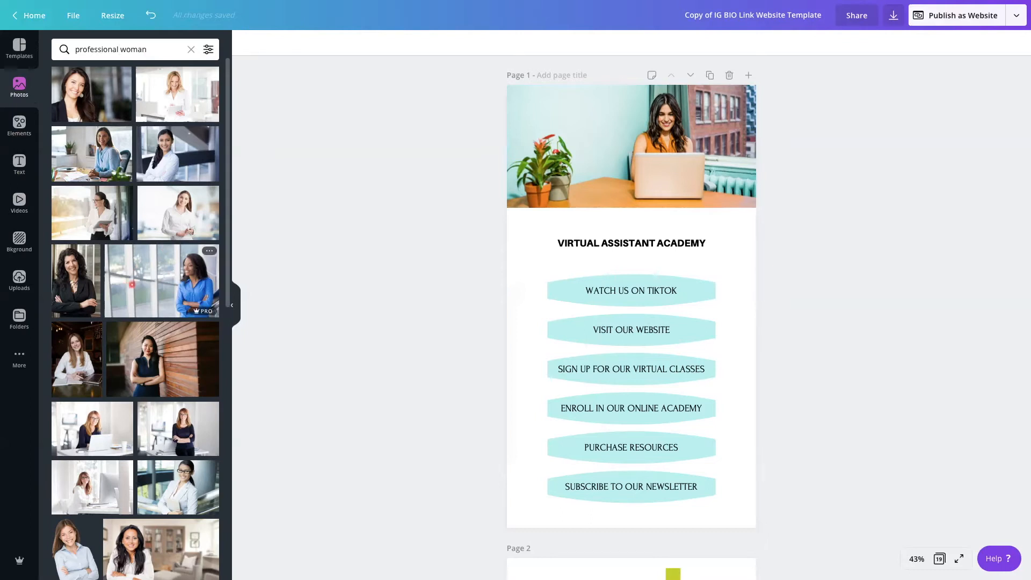
left_click_drag(167, 159, 531, 153)
Replace the "VIRTUAL ASSISTANT ACADEMY" heading text with the person's full name and move the heading slightly up, closer to the header photo
left_click(596, 246)
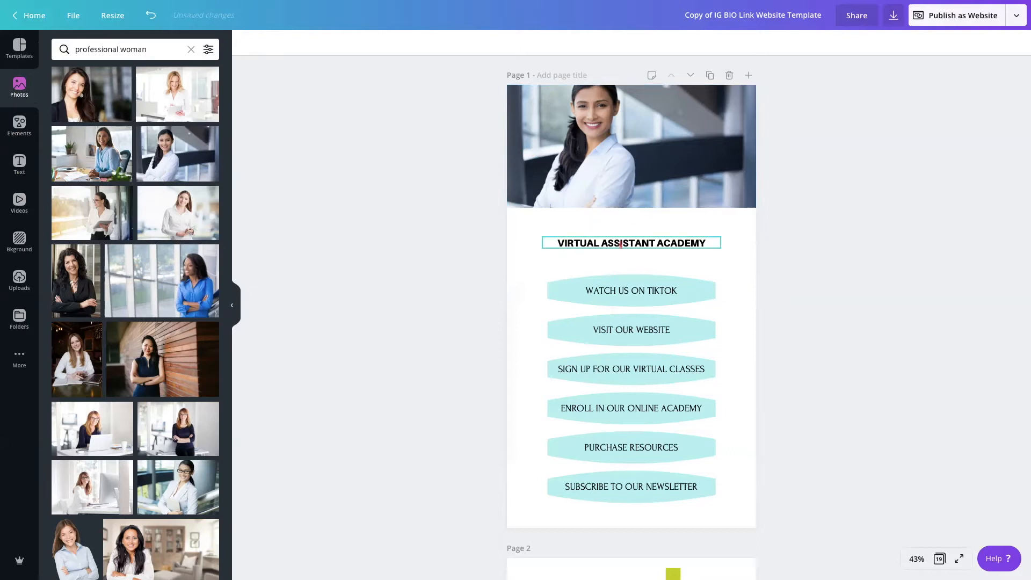
double_click(641, 243)
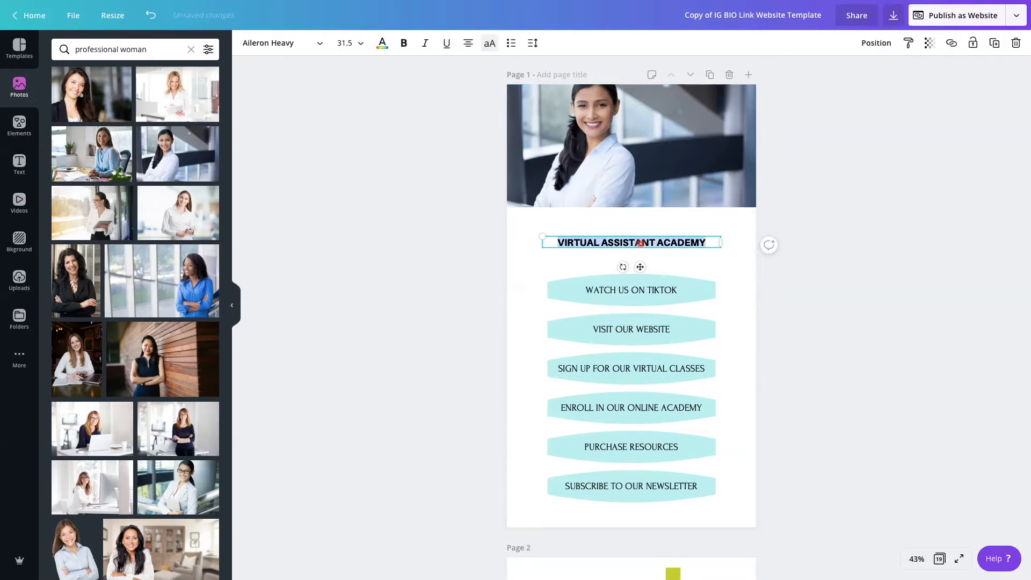
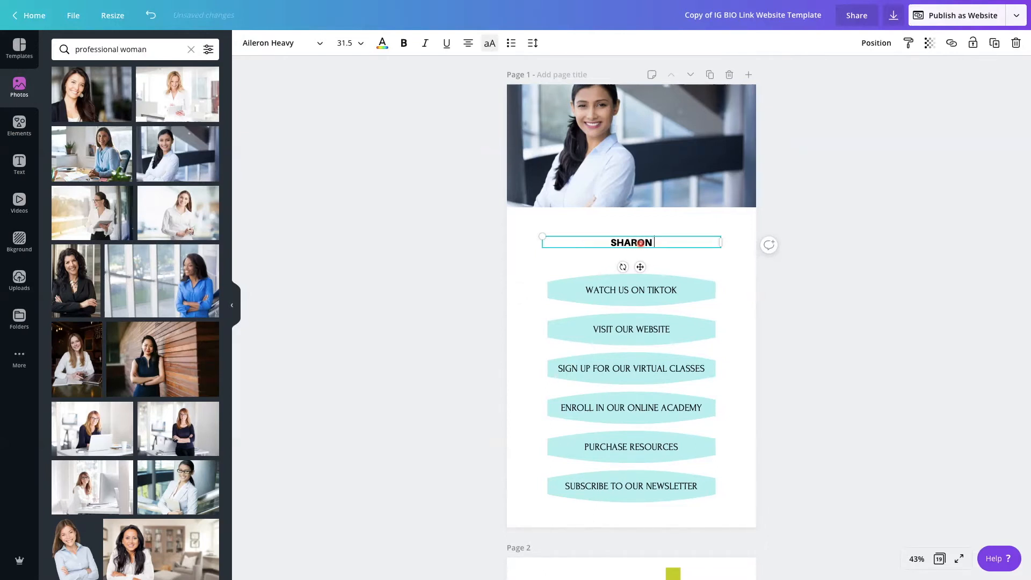
left_click(790, 262)
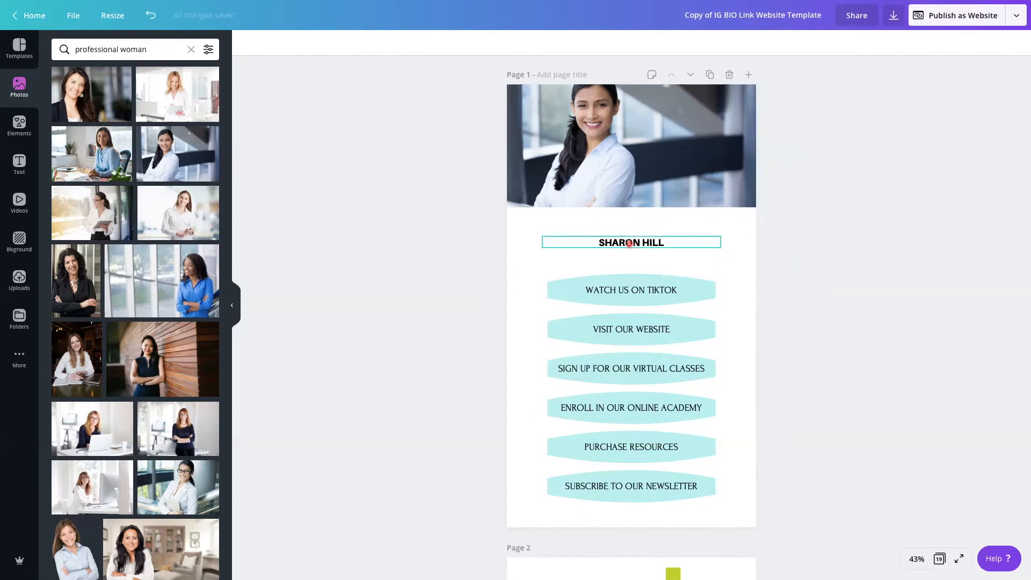
left_click(631, 242)
left_click_drag(630, 243, 631, 235)
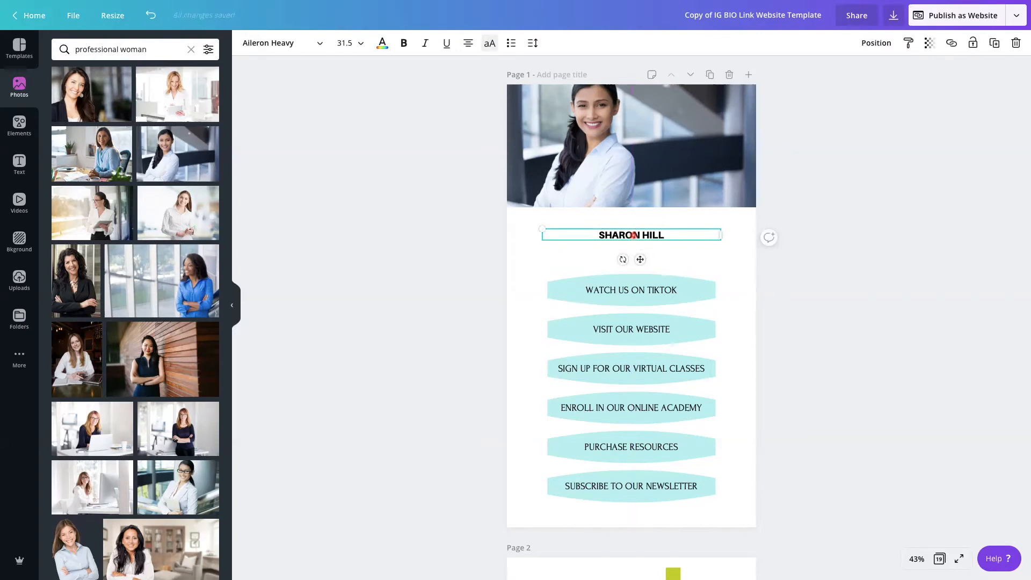
Change the name heading's font to Poppins Bold from the uploaded fonts
left_click(316, 46)
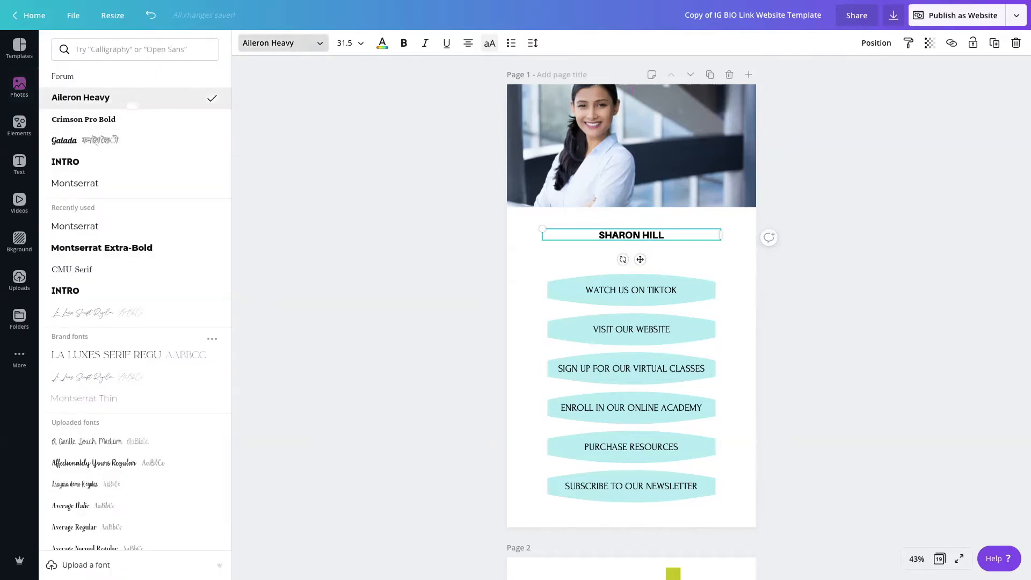
scroll(117, 204, "down", 15)
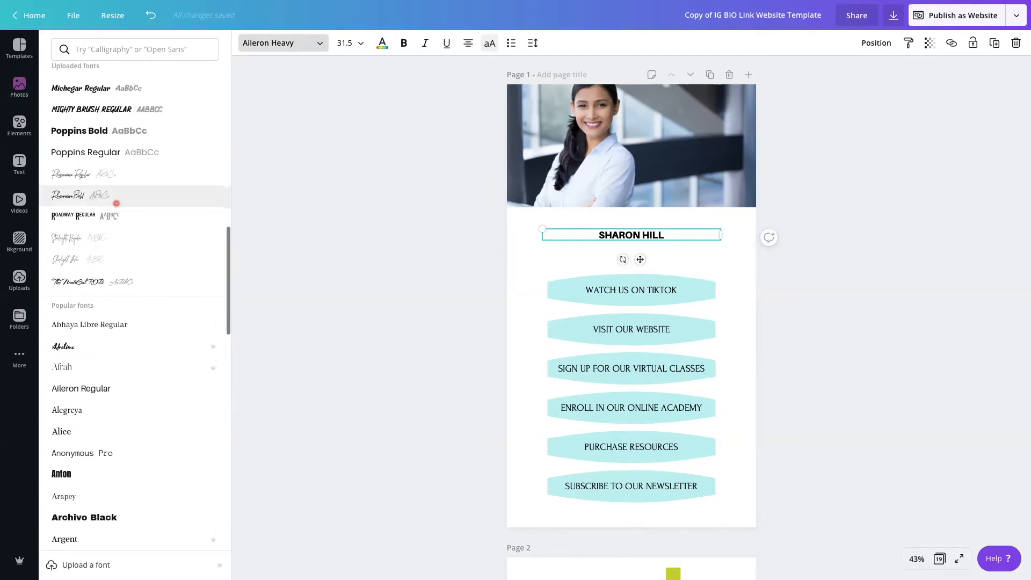
scroll(116, 203, "up", 3)
scroll(117, 204, "up", 3)
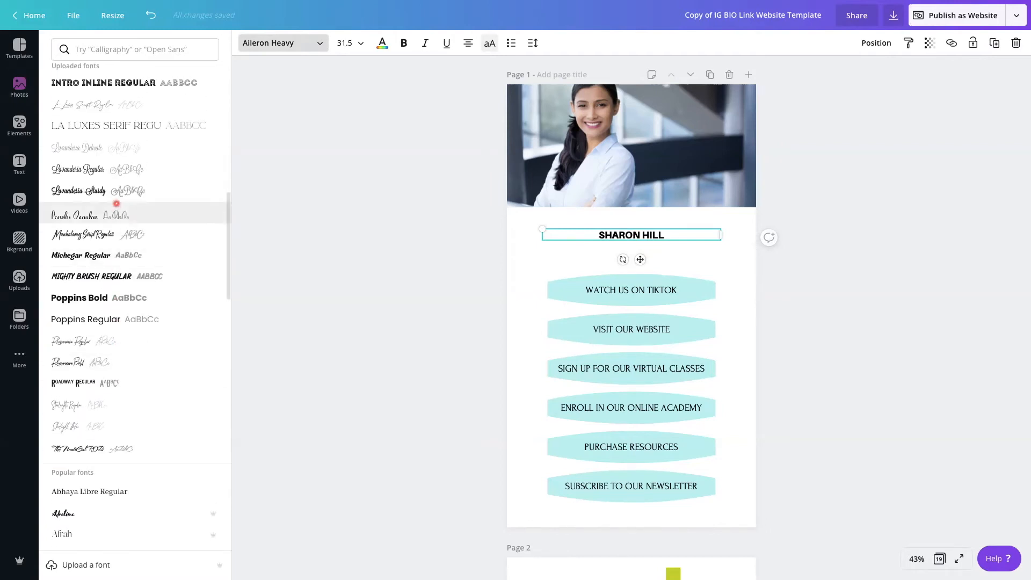
scroll(122, 195, "up", 1)
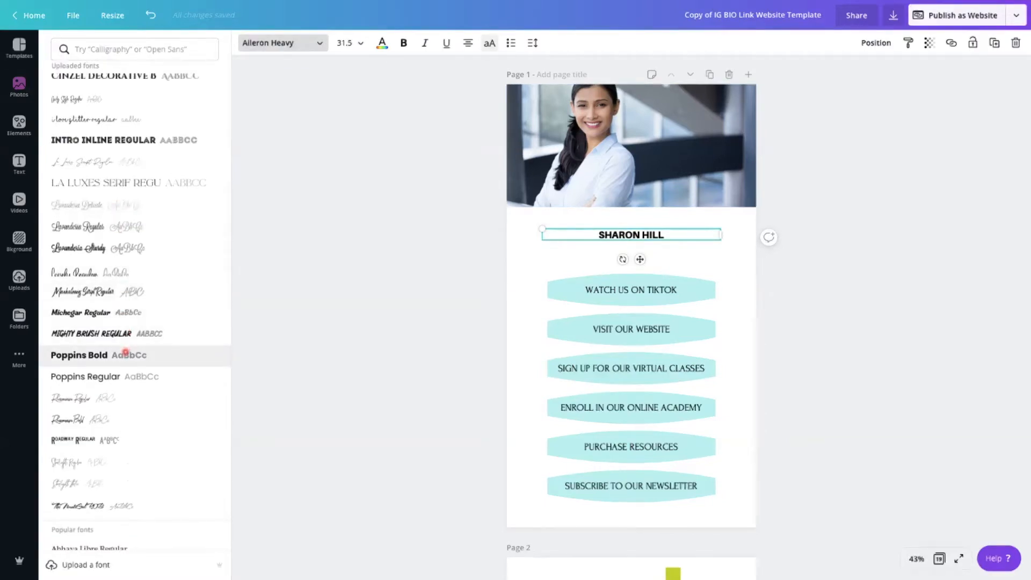
left_click(125, 352)
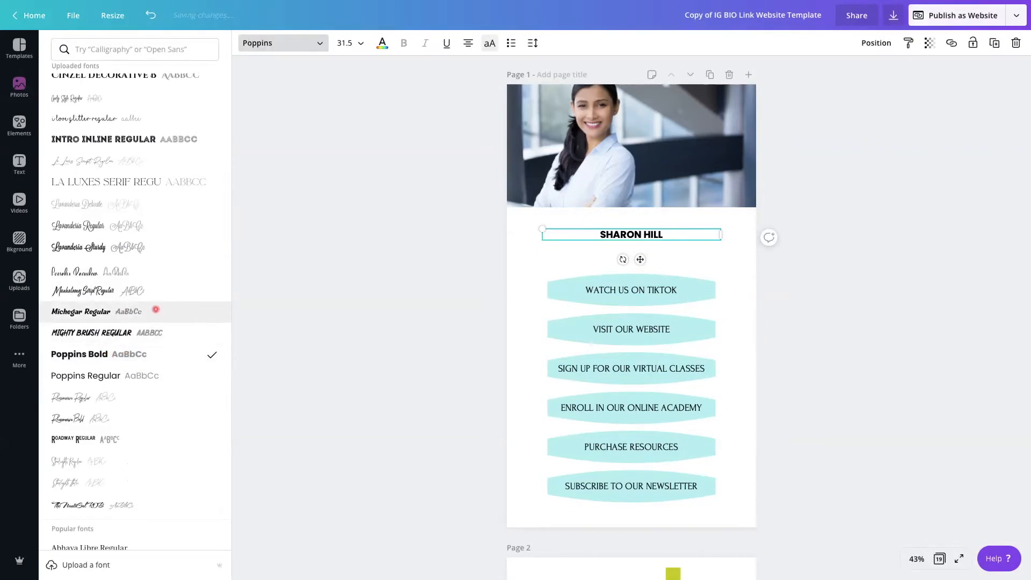
Increase the name heading's letter spacing to 302
left_click(535, 43)
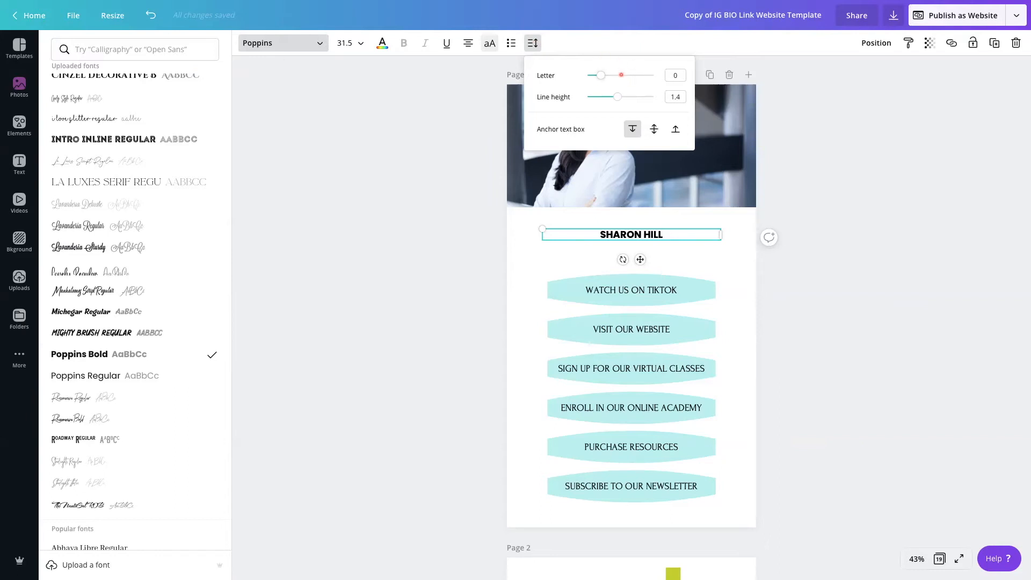
left_click(621, 75)
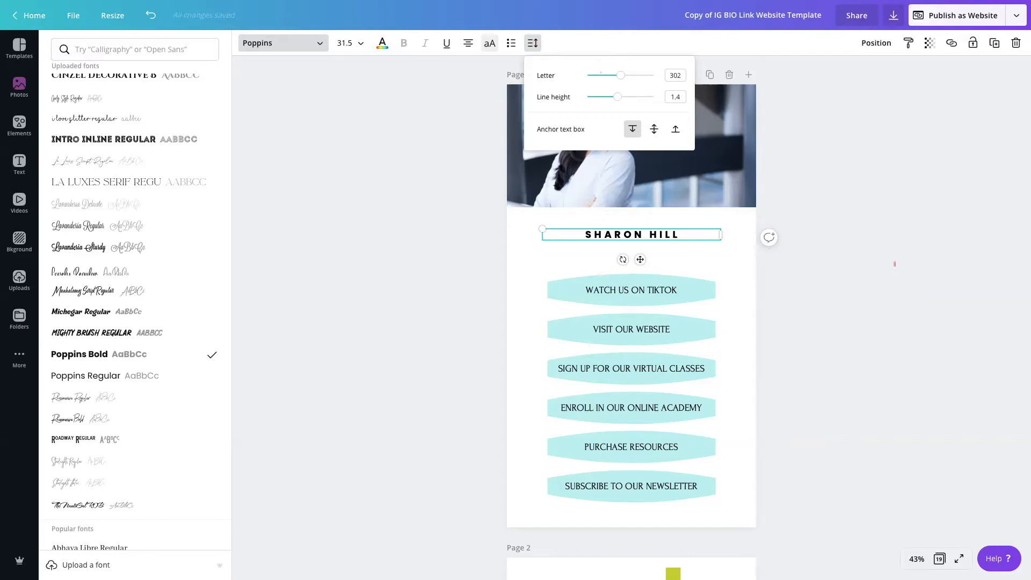
left_click(785, 258)
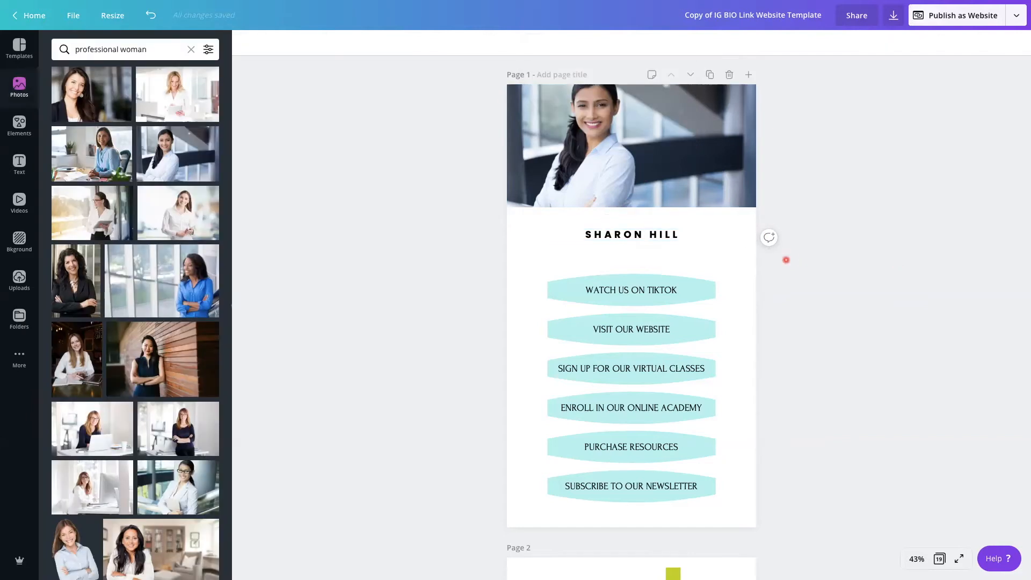
left_click(626, 291)
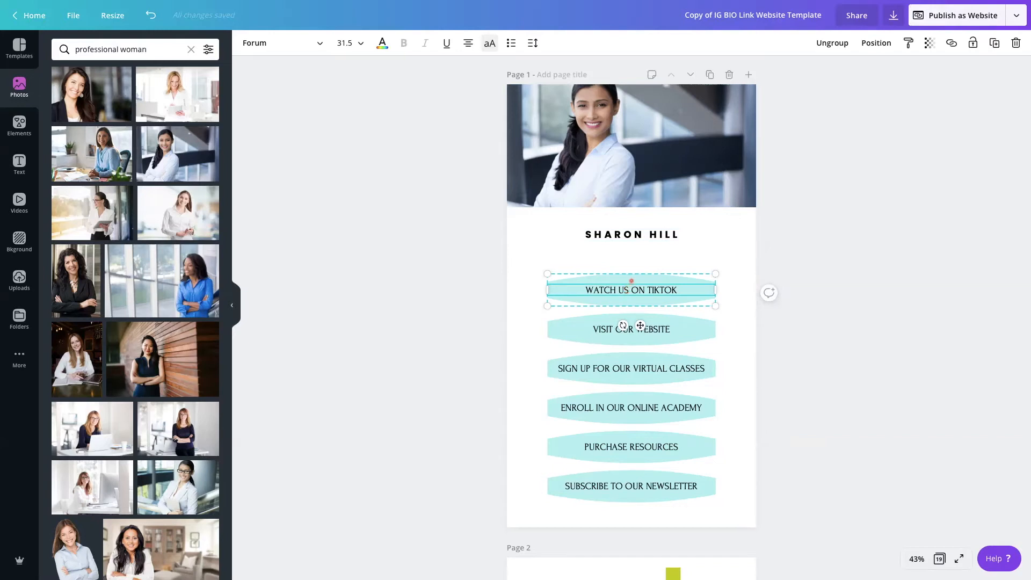
left_click(540, 279)
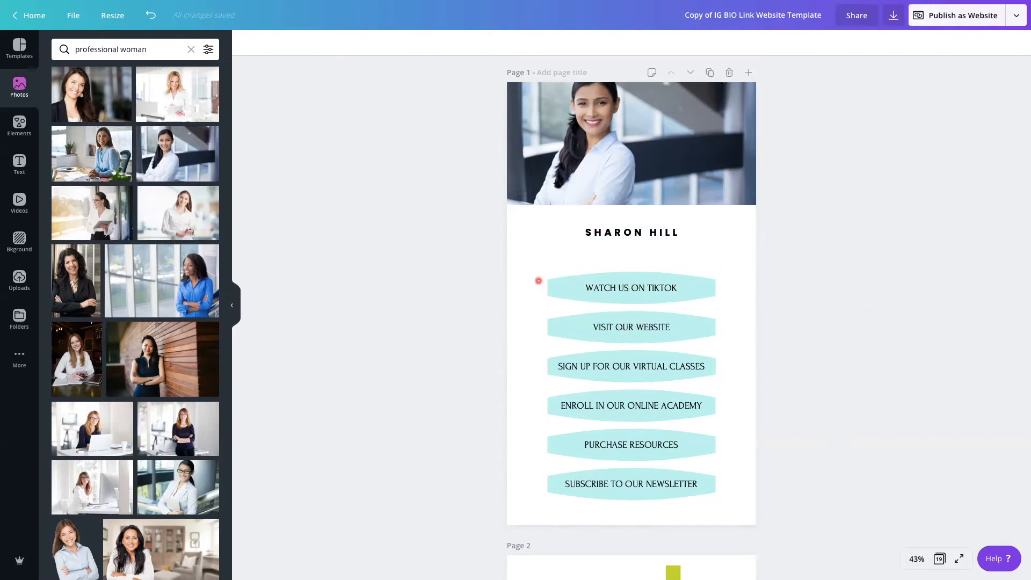
left_click(655, 280)
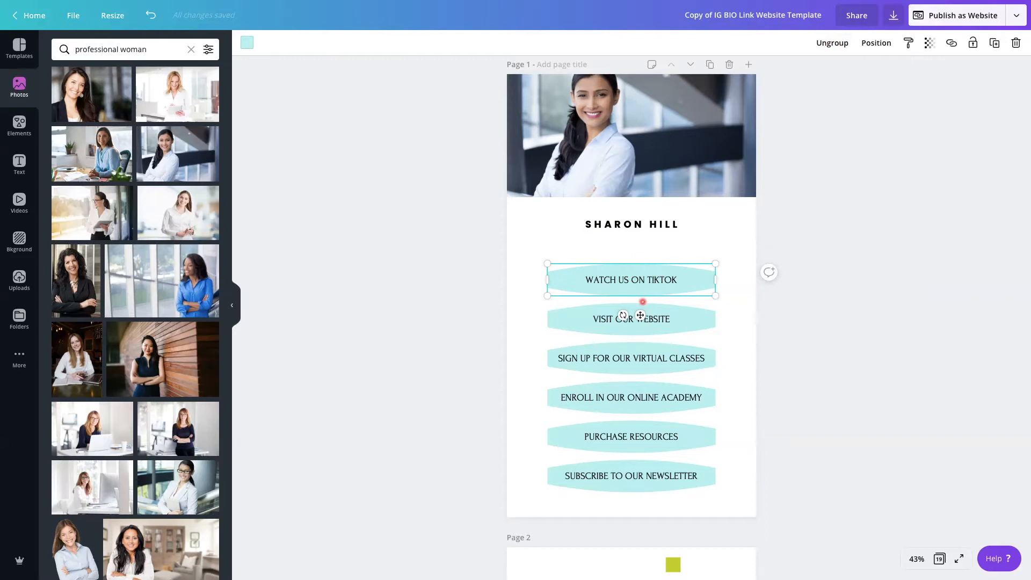
left_click(731, 270)
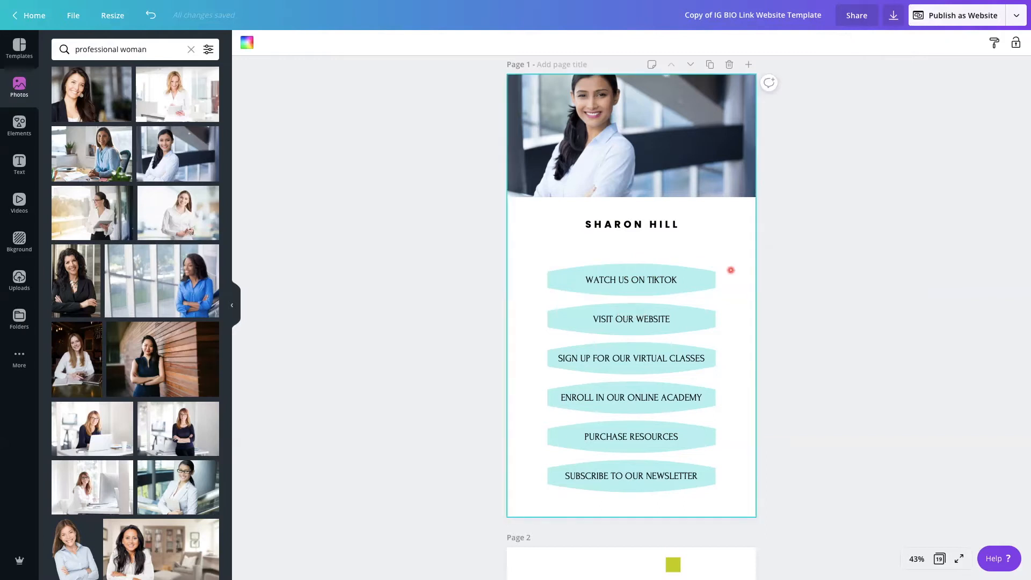
Change the font of the "WATCH US ON TIKTOK" button text to Poppins Regular
left_click(649, 278)
double_click(643, 283)
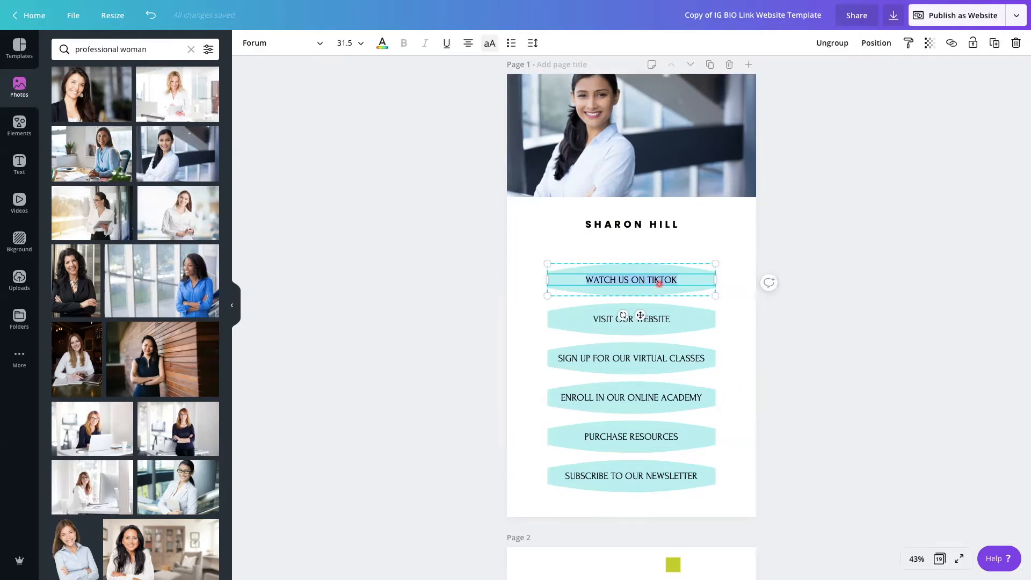
left_click(282, 43)
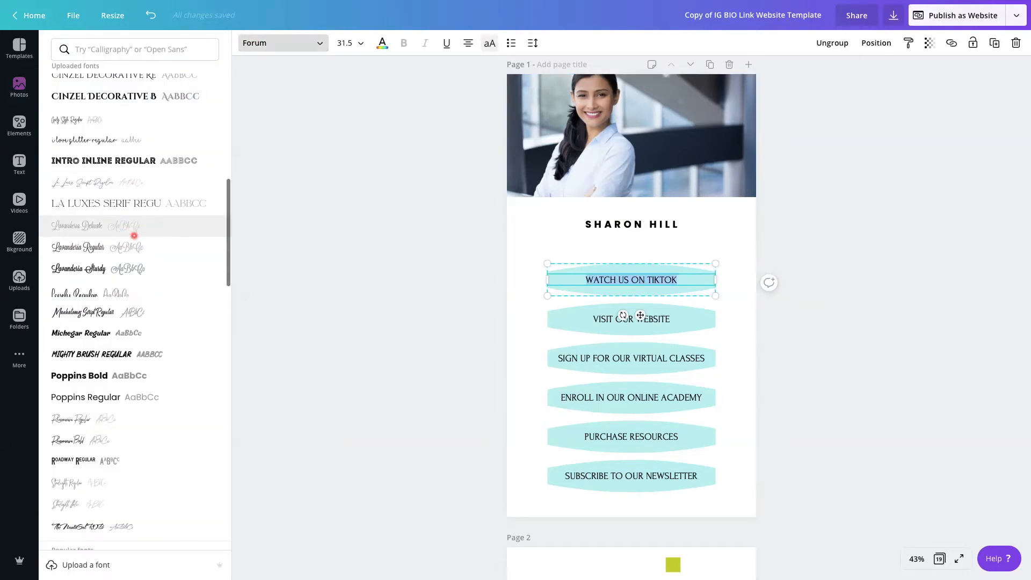
left_click(128, 397)
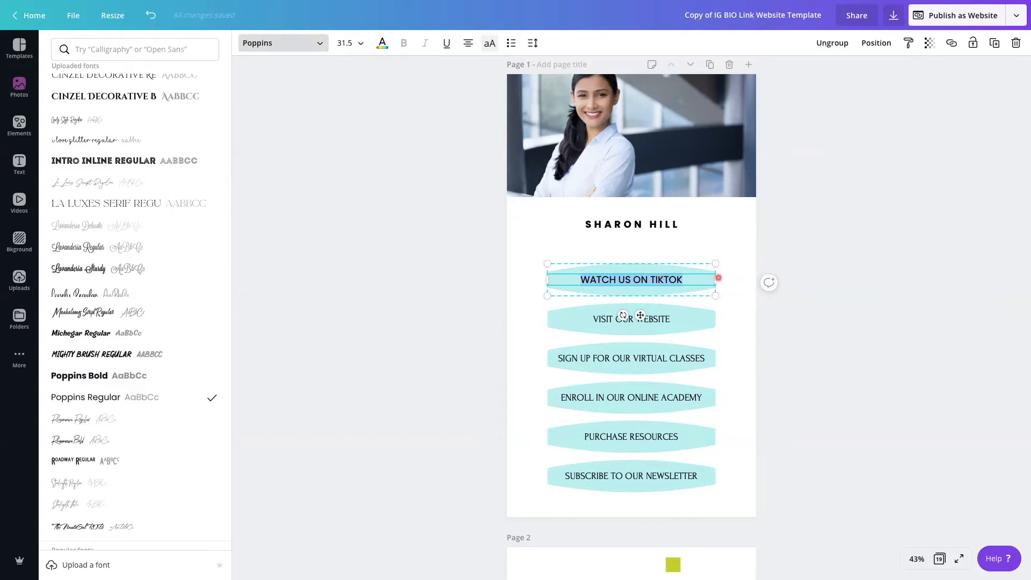
Recolor the shape behind "WATCH US ON TIKTOK" to the custom dark navy #1b1f42
scroll(730, 278, "down", 1)
left_click(679, 279)
left_click(677, 285)
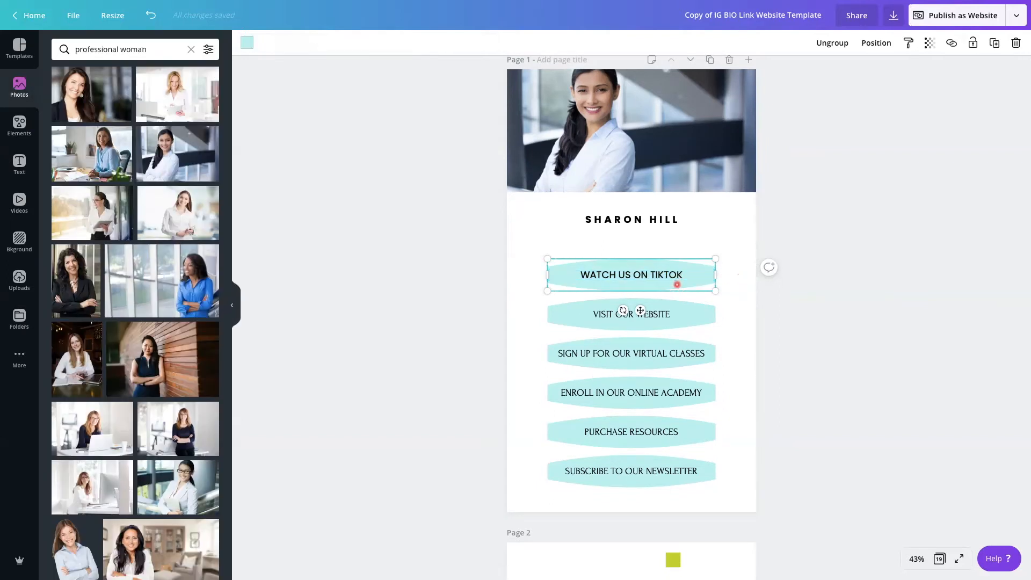
left_click(245, 43)
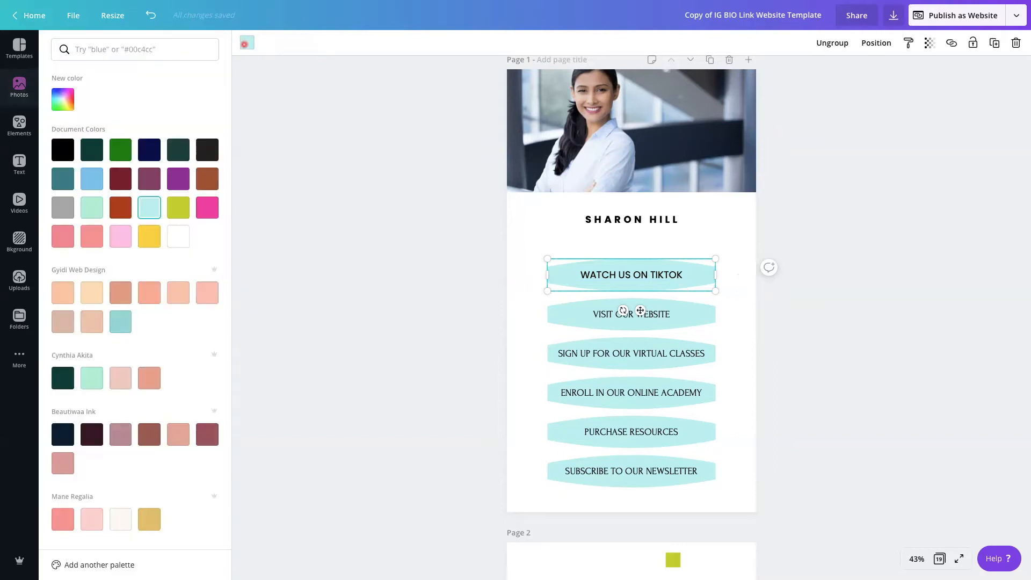
left_click(155, 149)
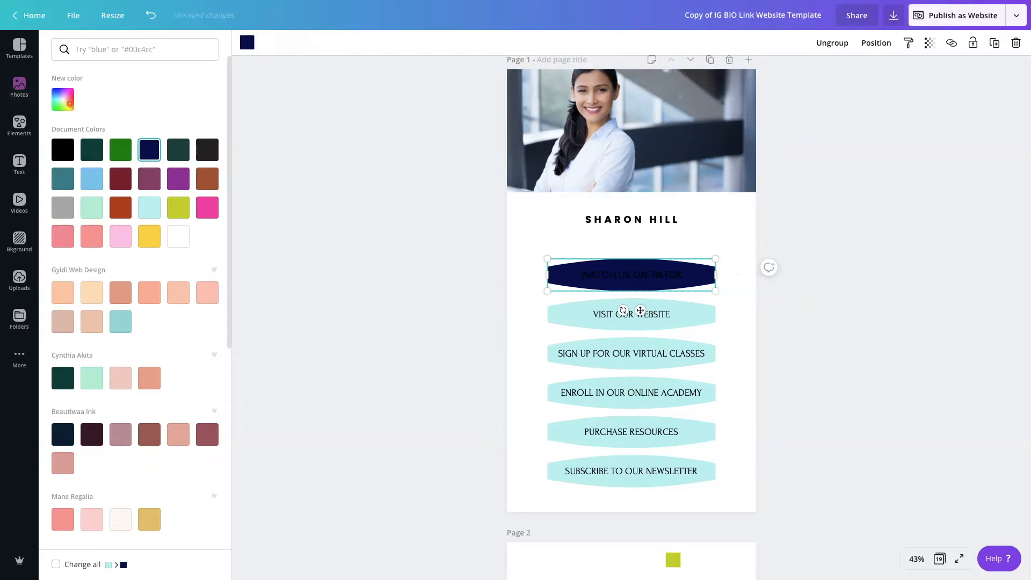
left_click(67, 102)
left_click_drag(199, 167, 145, 168)
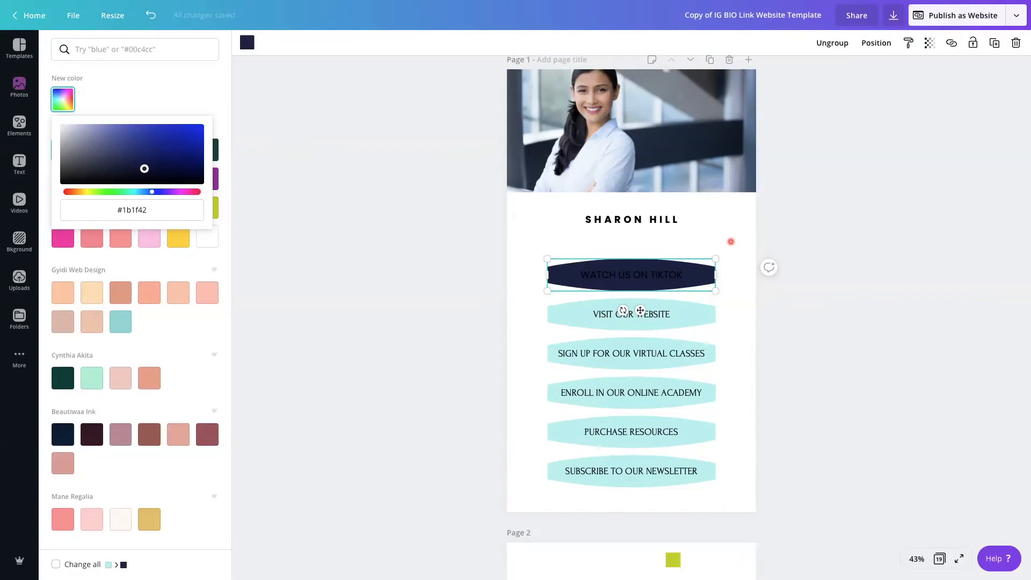
left_click(731, 242)
left_click(731, 241)
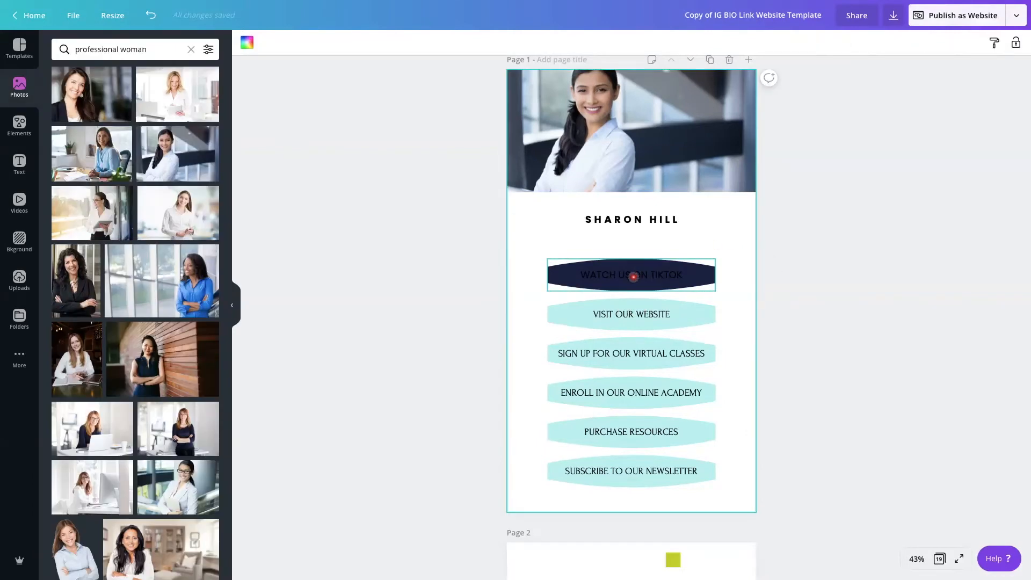
Change the "WATCH US ON TIKTOK" button text color to white
left_click(634, 277)
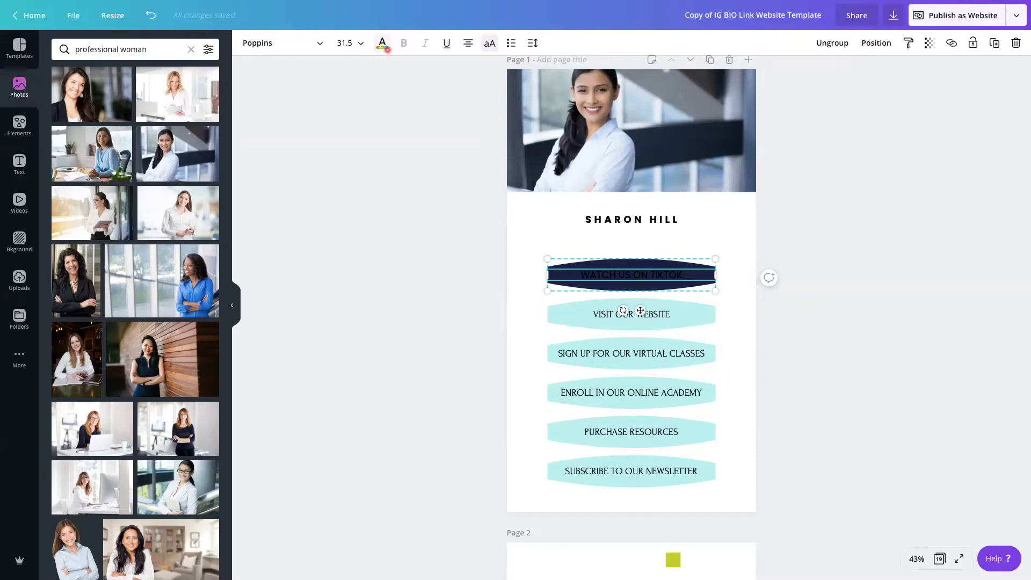
left_click(382, 43)
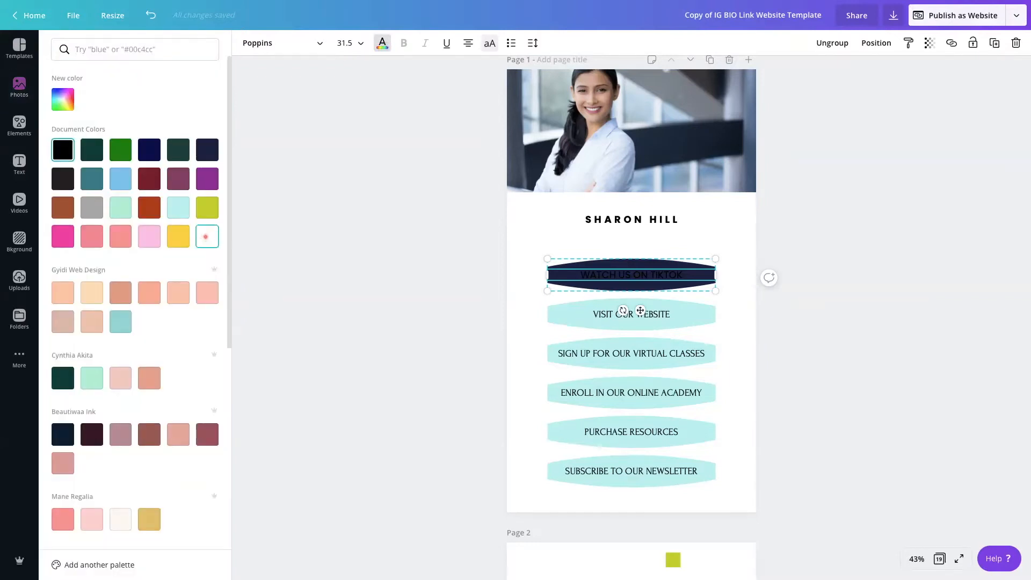
left_click(206, 236)
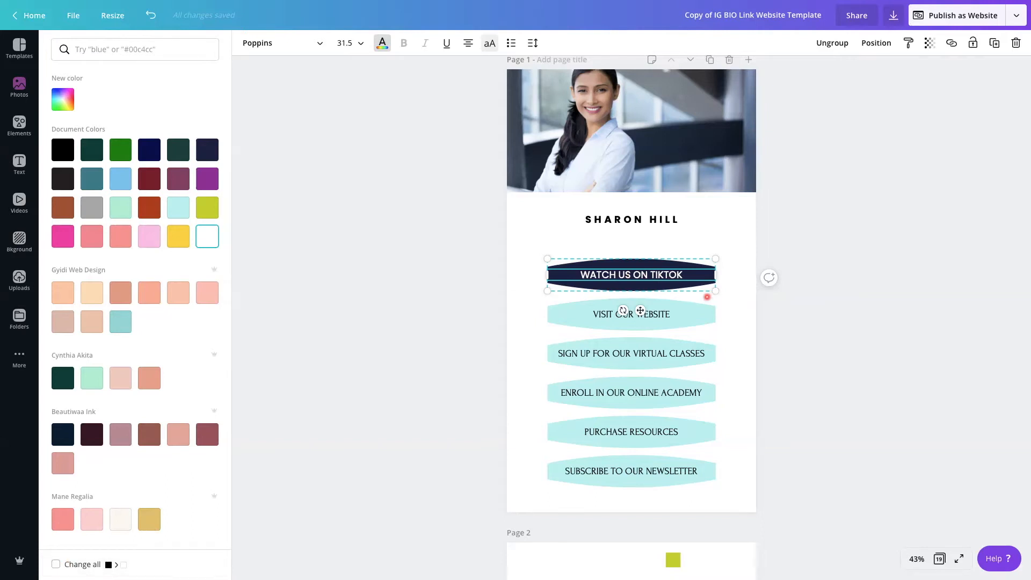
left_click(733, 288)
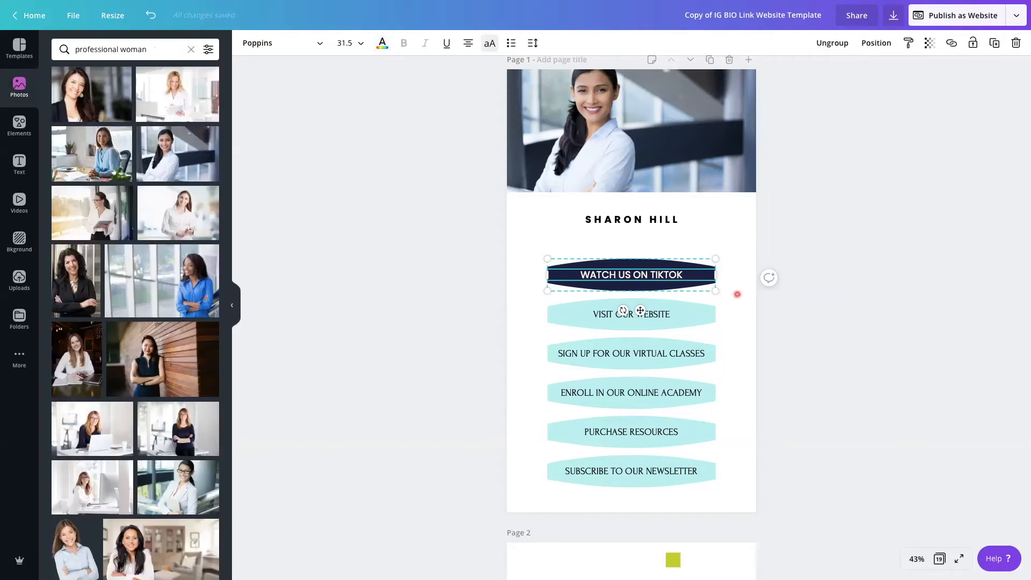
left_click(738, 294)
Recolor the shape behind "VISIT OUR WEBSITE" to the document's dark navy and apply the change to all matching light aqua shapes
left_click(632, 303)
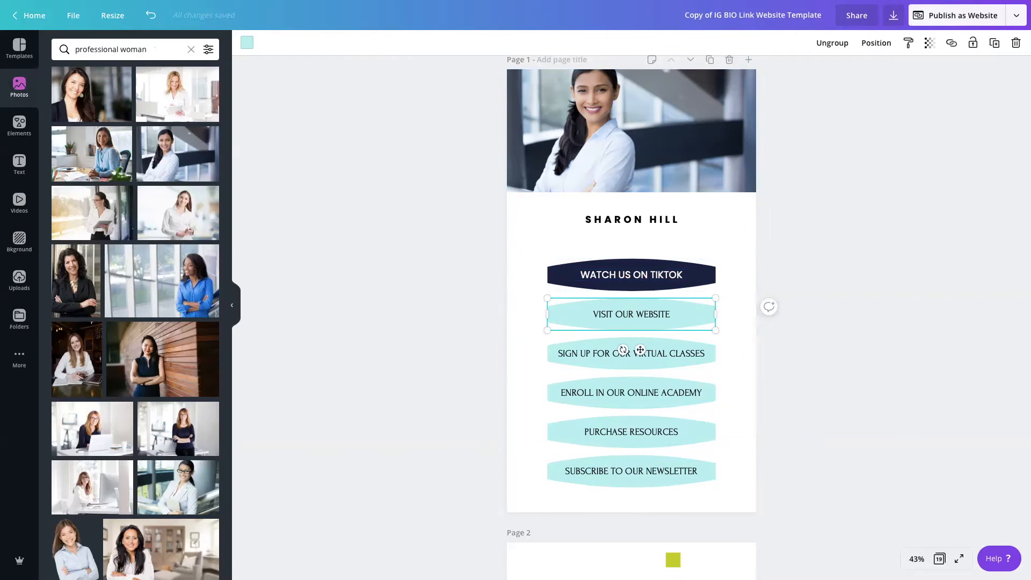
left_click(247, 42)
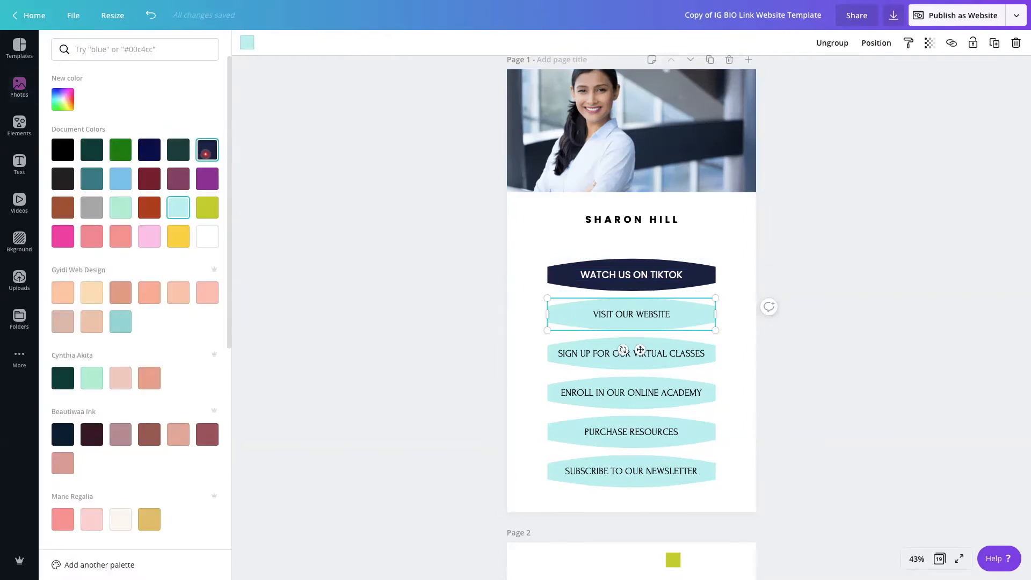
left_click(206, 154)
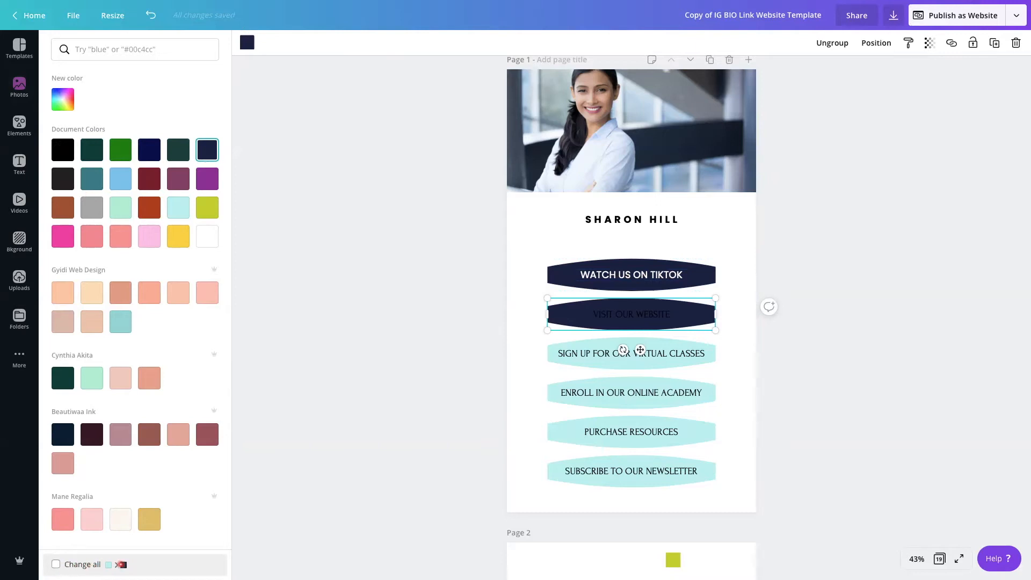
left_click(56, 564)
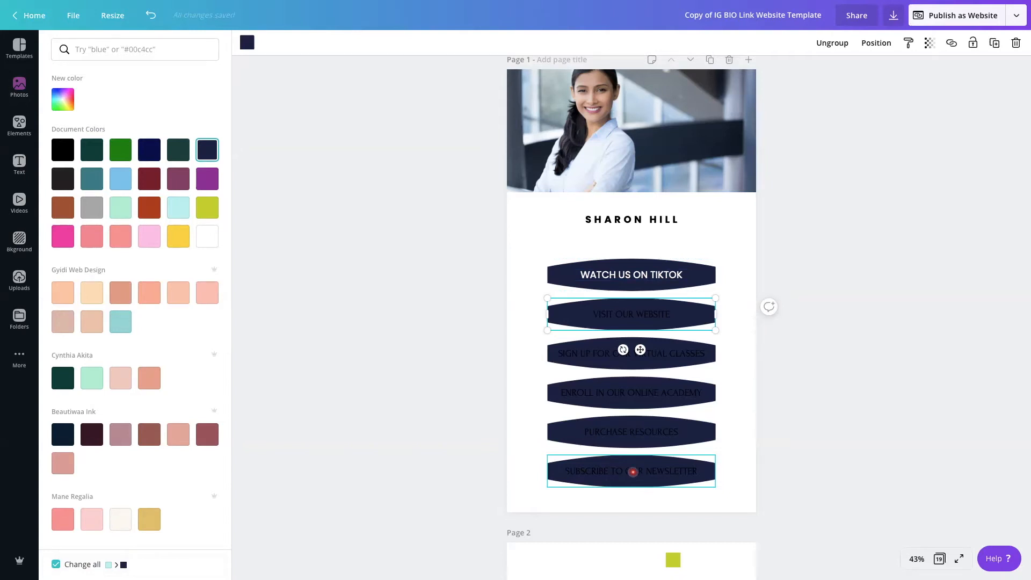
Change the text of the "VISIT OUR WEBSITE" and "SIGN UP FOR OUR VIRTUAL CLASSES" buttons to white
double_click(638, 311)
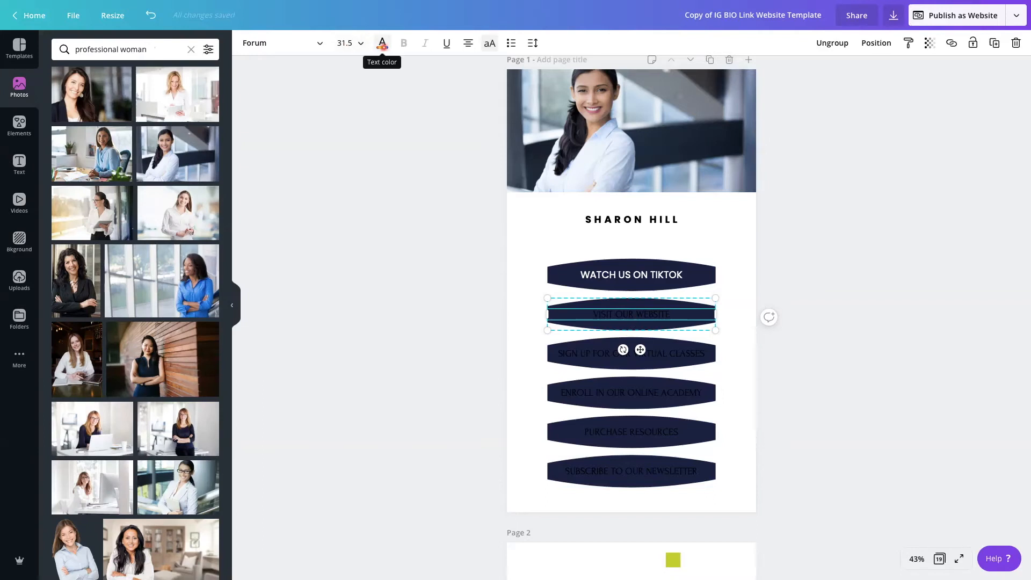
left_click(382, 44)
left_click(183, 241)
left_click(663, 350)
double_click(660, 353)
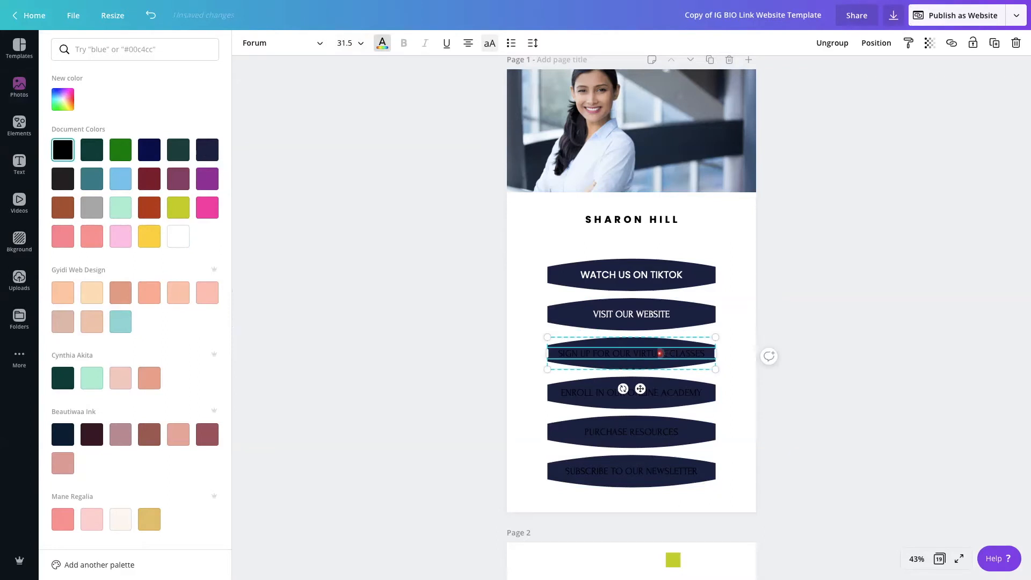
left_click(178, 237)
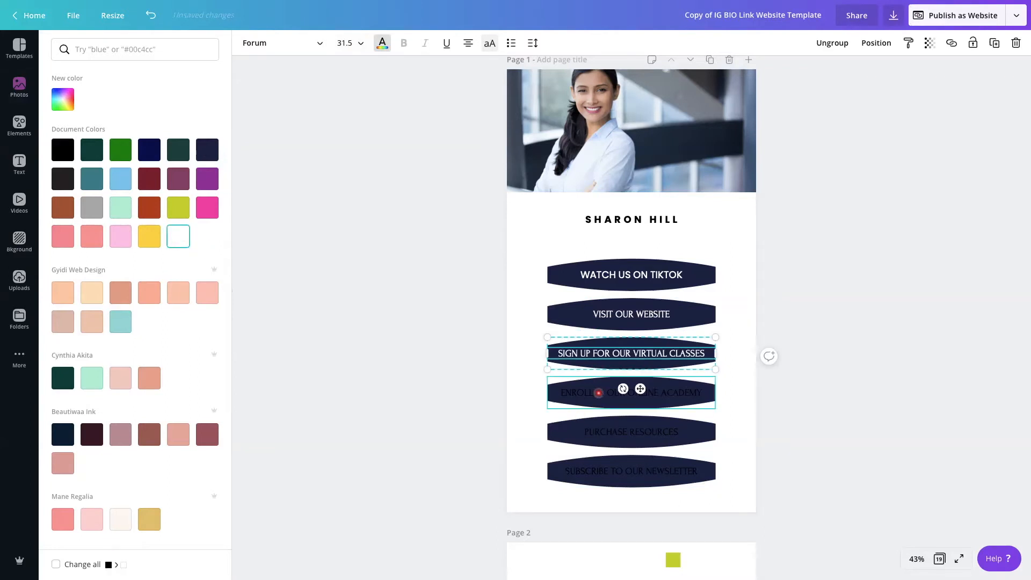
Make the text of the "ENROLL IN OUR ONLINE ACADEMY", "PURCHASE RESOURCES" and "SUBSCRIBE TO OUR NEWSLETTER" buttons white
double_click(598, 393)
left_click(177, 237)
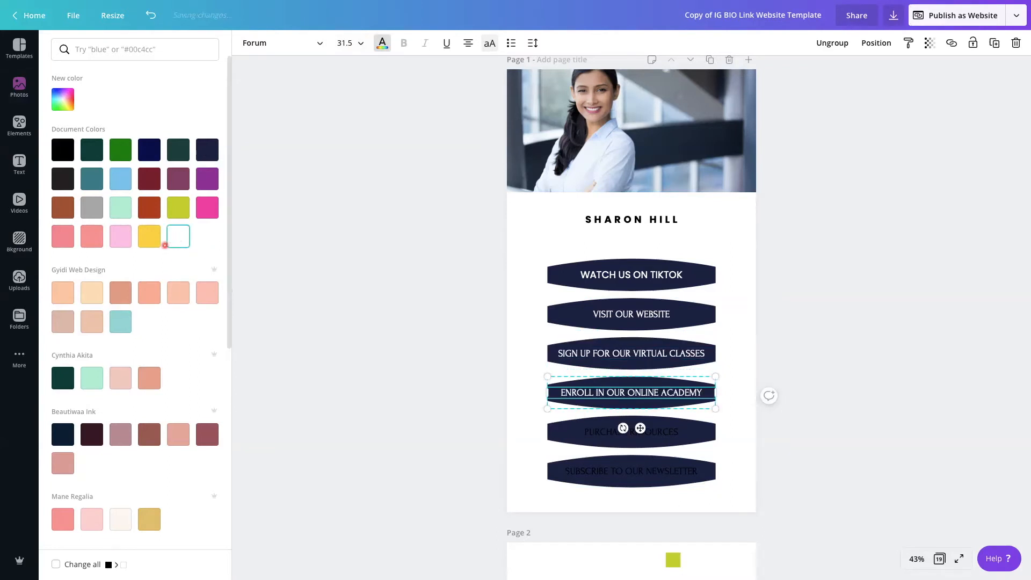
double_click(600, 433)
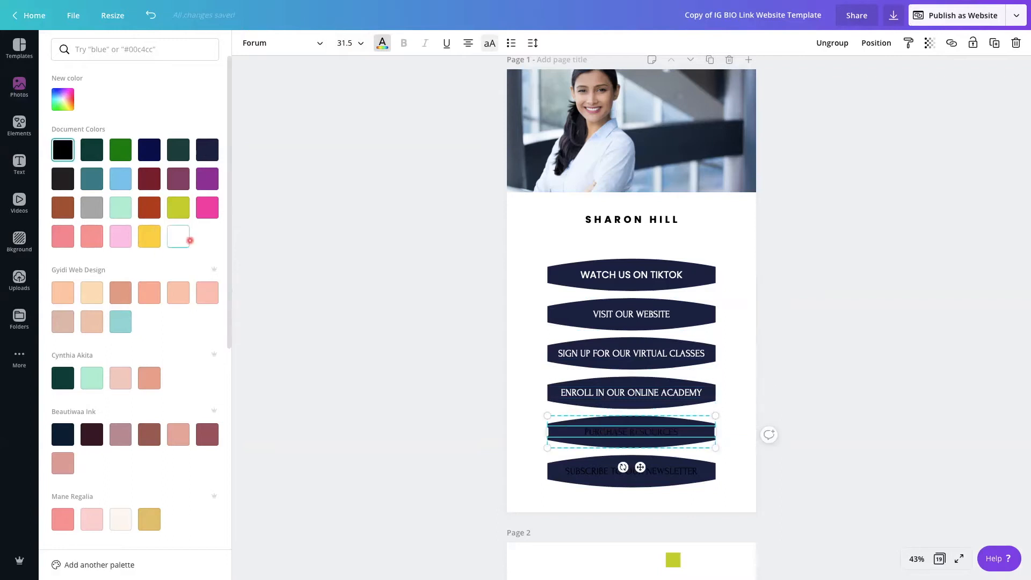
left_click(188, 240)
double_click(594, 469)
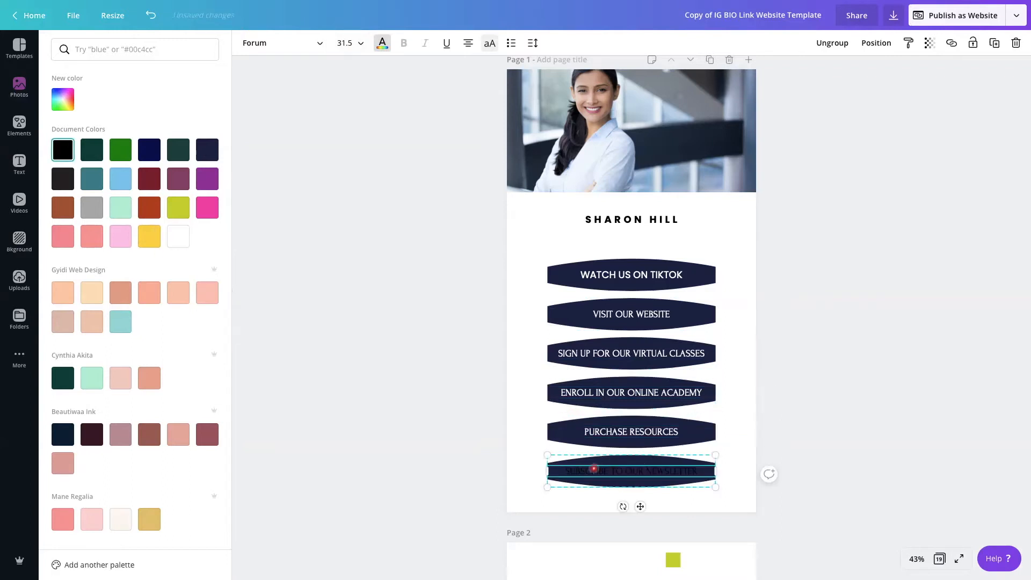
left_click(180, 238)
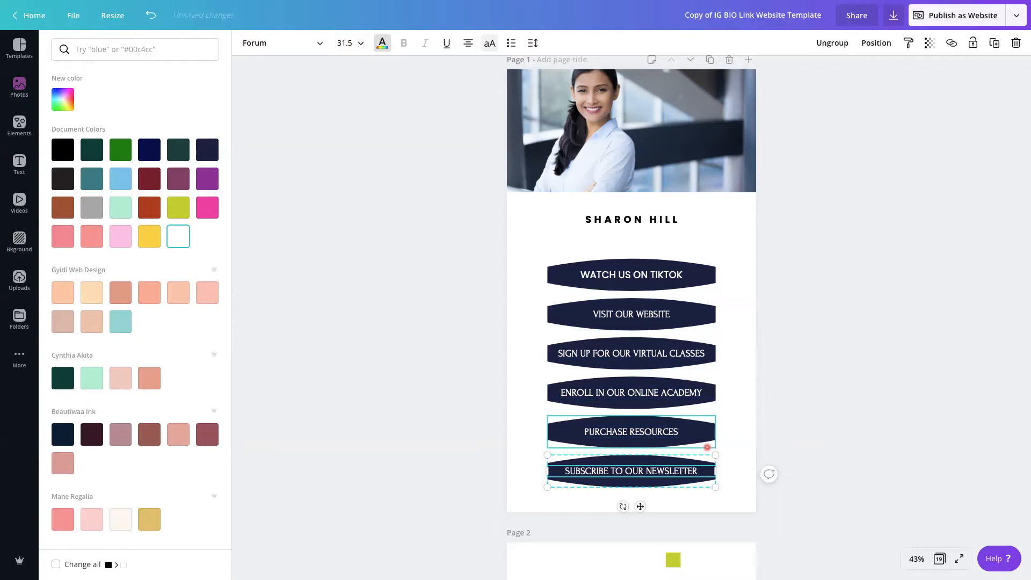
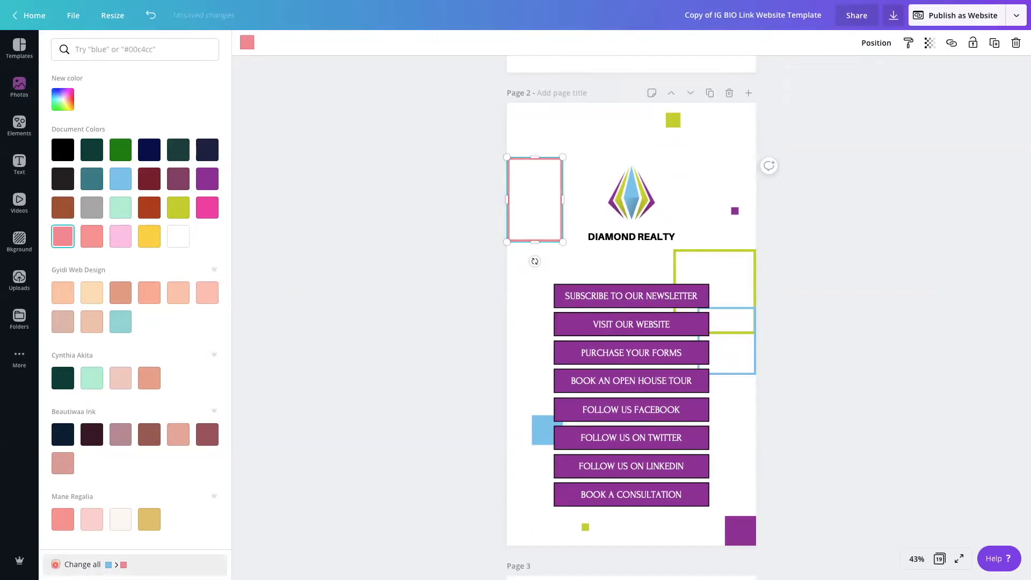
left_click(55, 564)
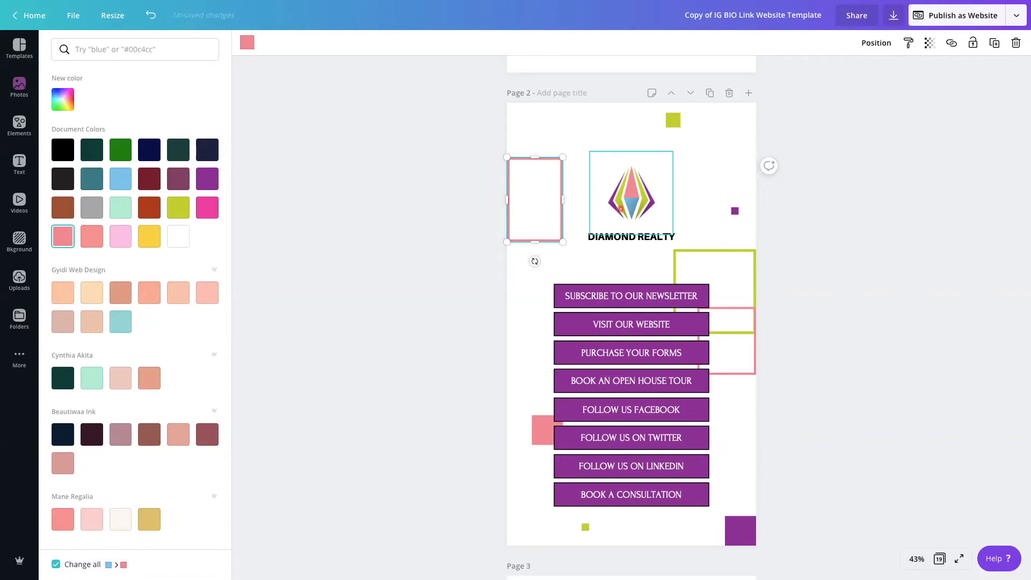
left_click(639, 202)
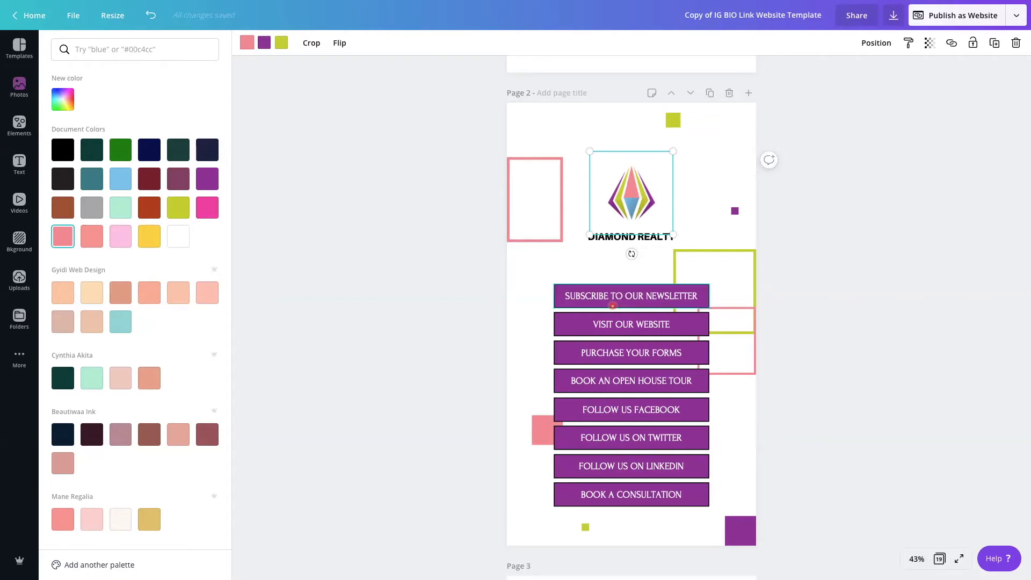
left_click(708, 262)
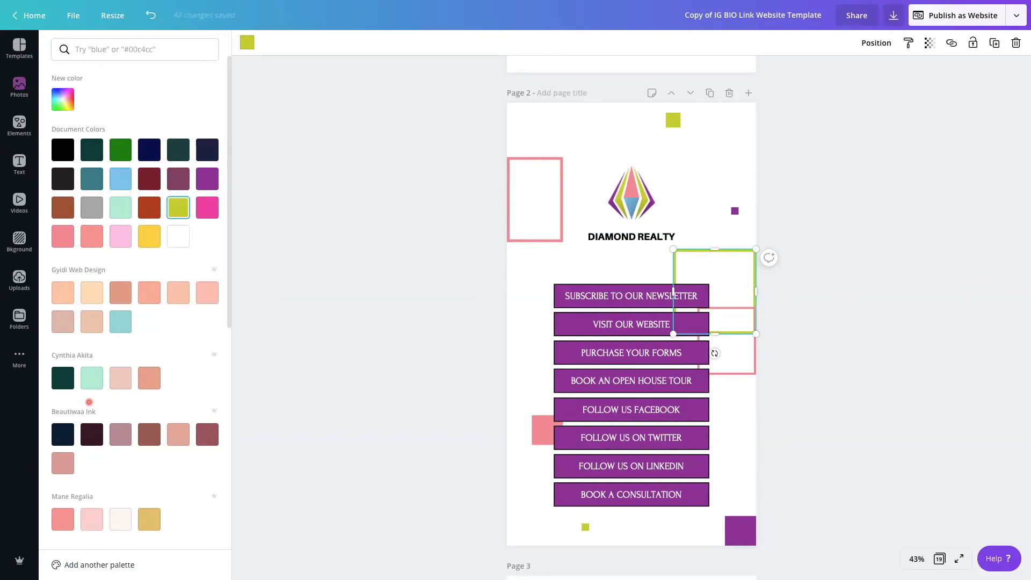
left_click(62, 381)
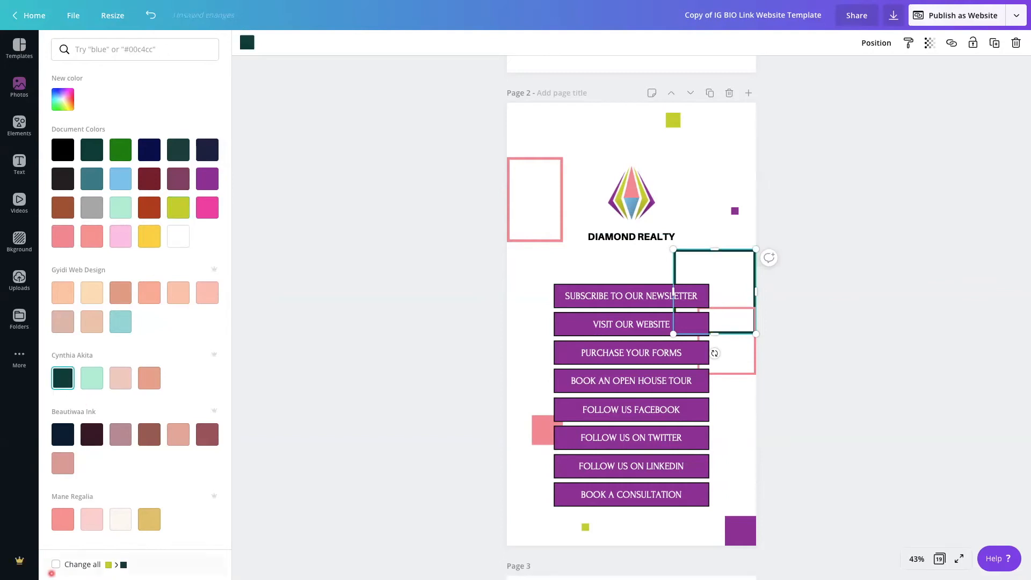
left_click(55, 564)
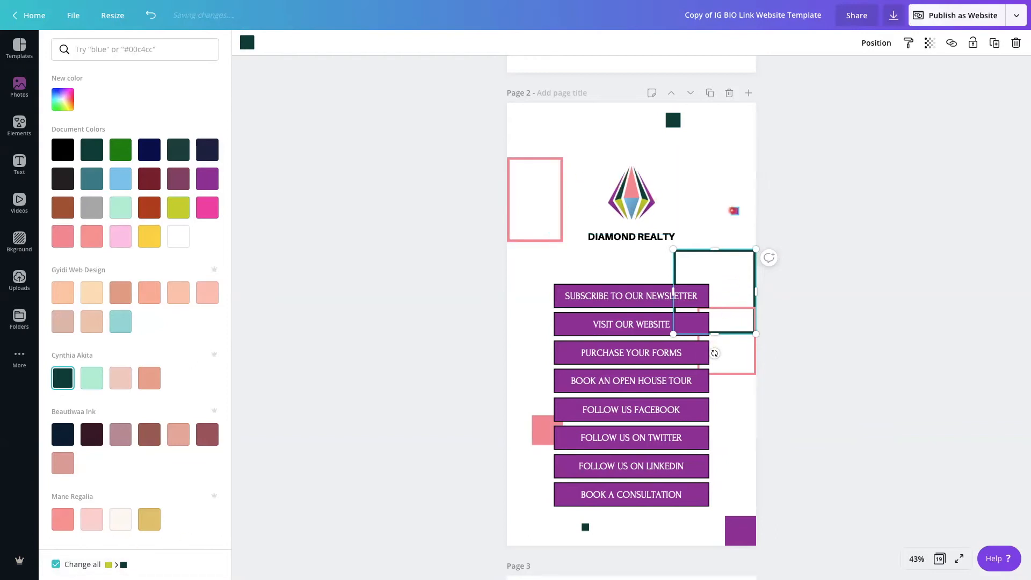
Recolor the small purple square on page 2 to the Beautiwaa Ink dusty maroon and apply it to all matching purple elements
left_click(735, 211)
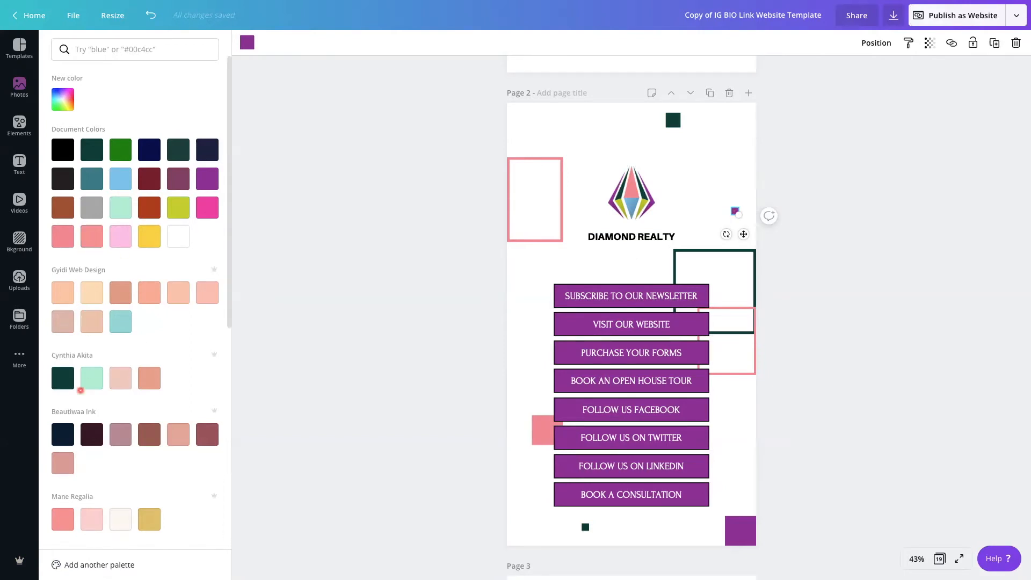
left_click(207, 437)
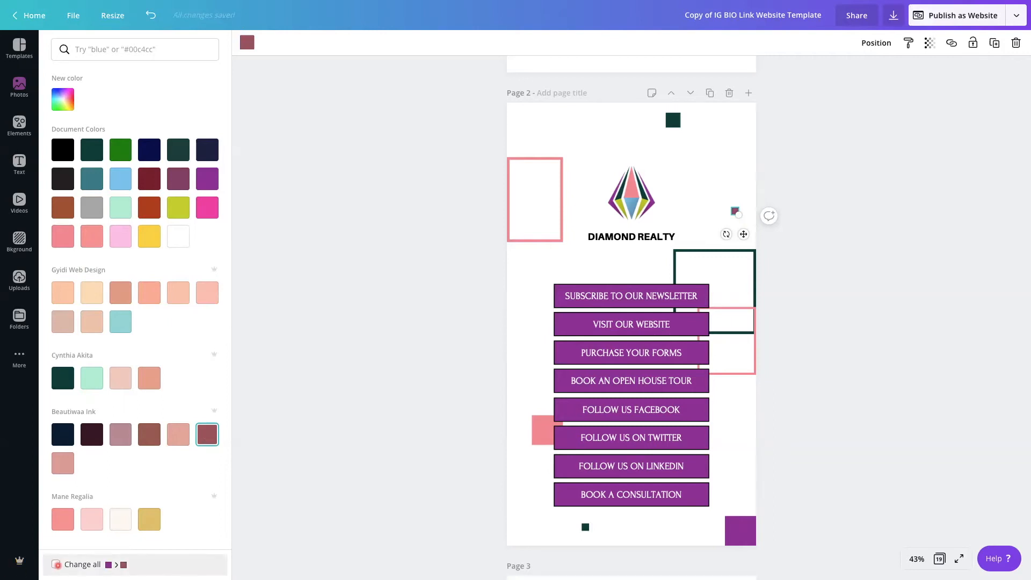
left_click(56, 564)
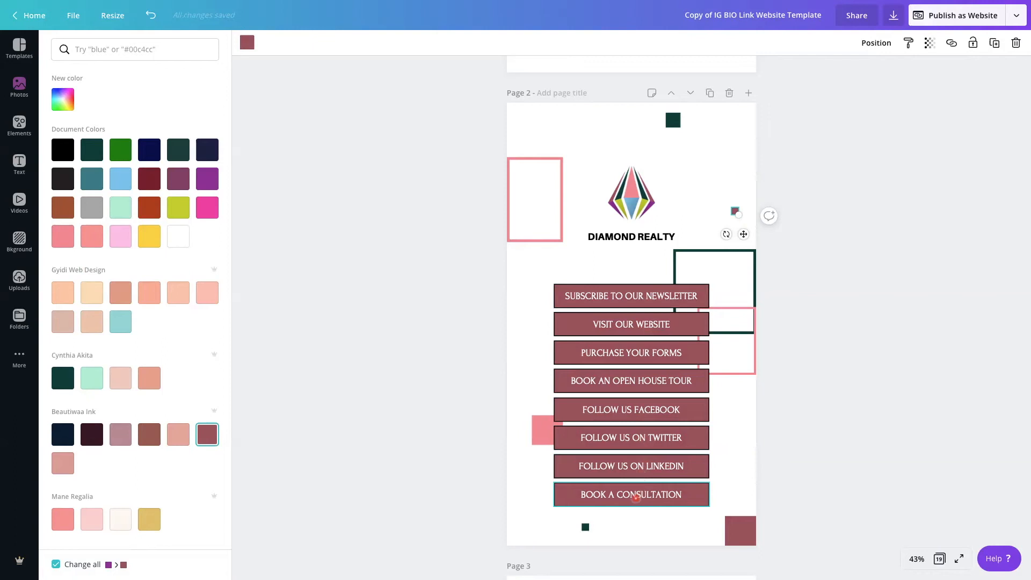
left_click(641, 236)
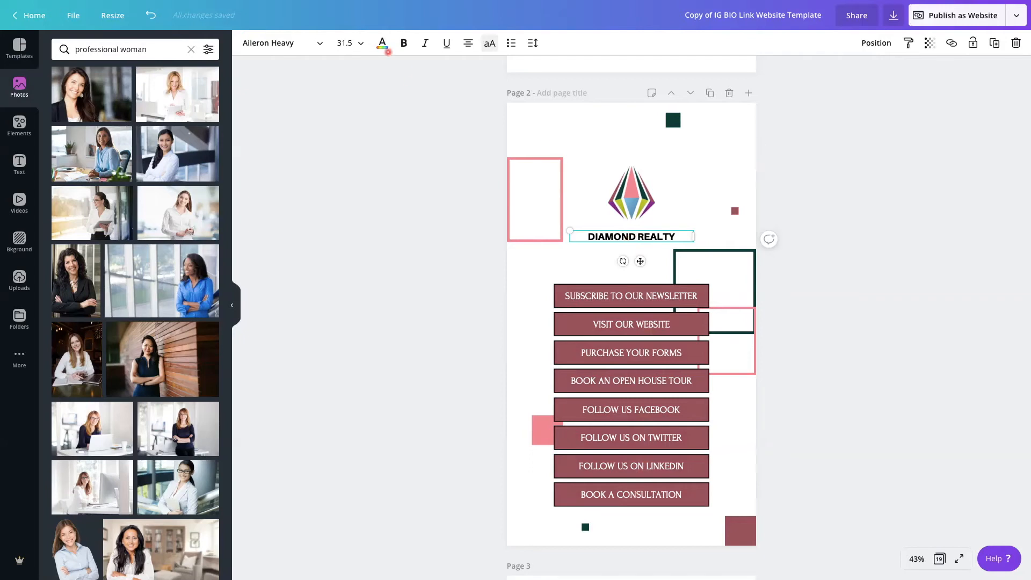
left_click(382, 43)
left_click(70, 380)
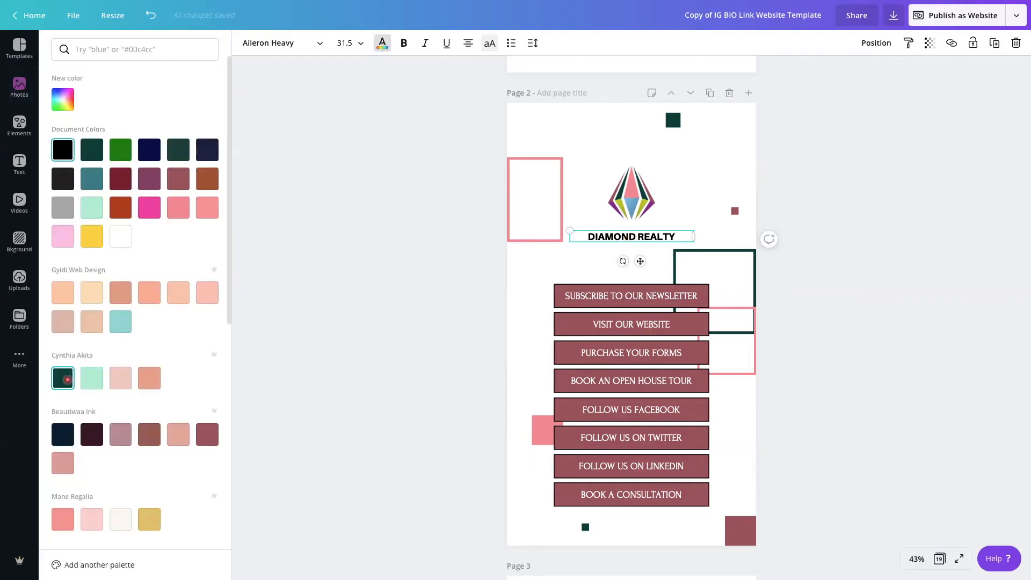
Set the font of the page 2 buttons from "SUBSCRIBE TO OUR NEWSLETTER" through "BOOK AN OPEN HOUSE TOUR" to Crimson Pro Bold
left_click(622, 295)
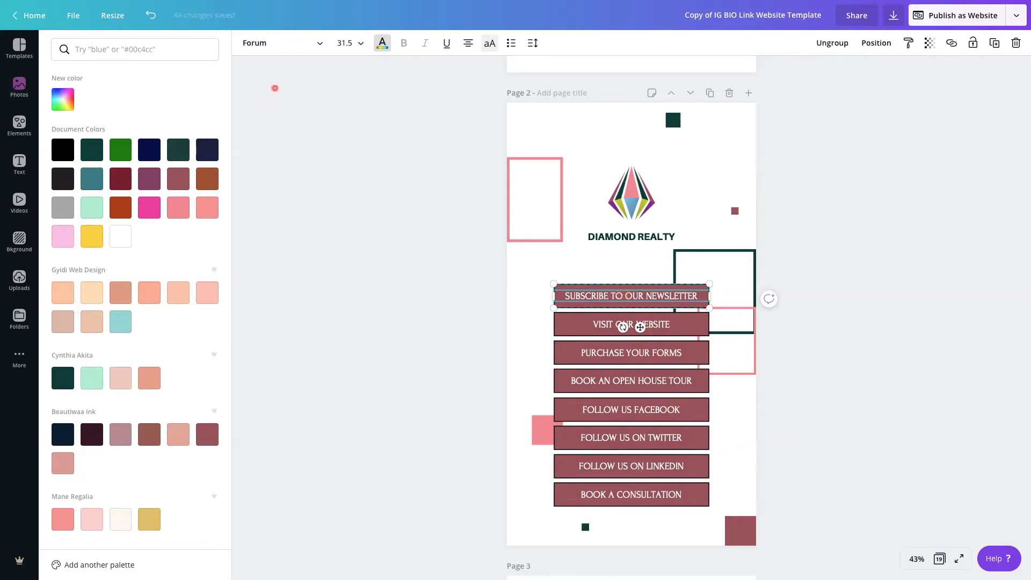
left_click(295, 43)
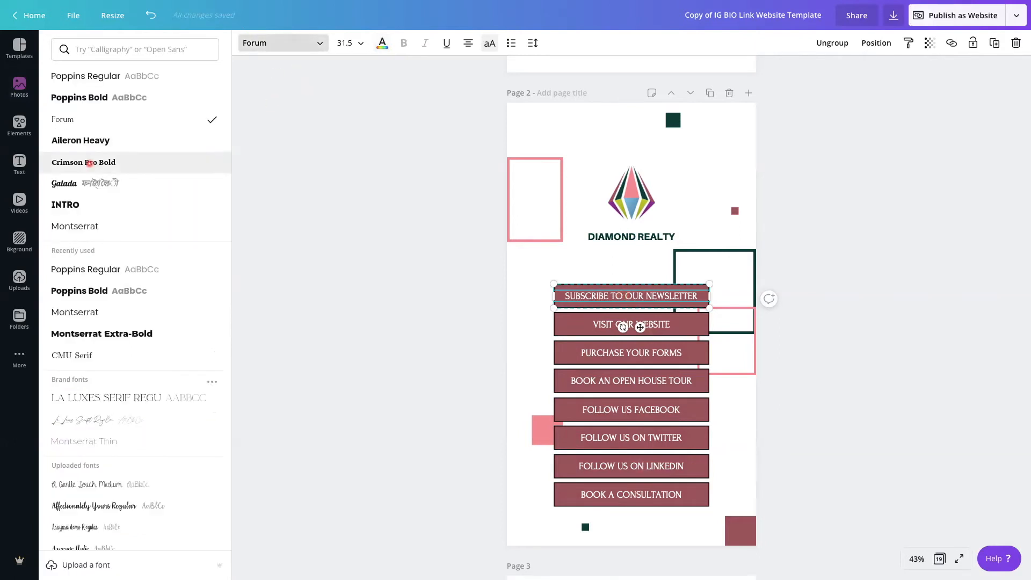
left_click(89, 161)
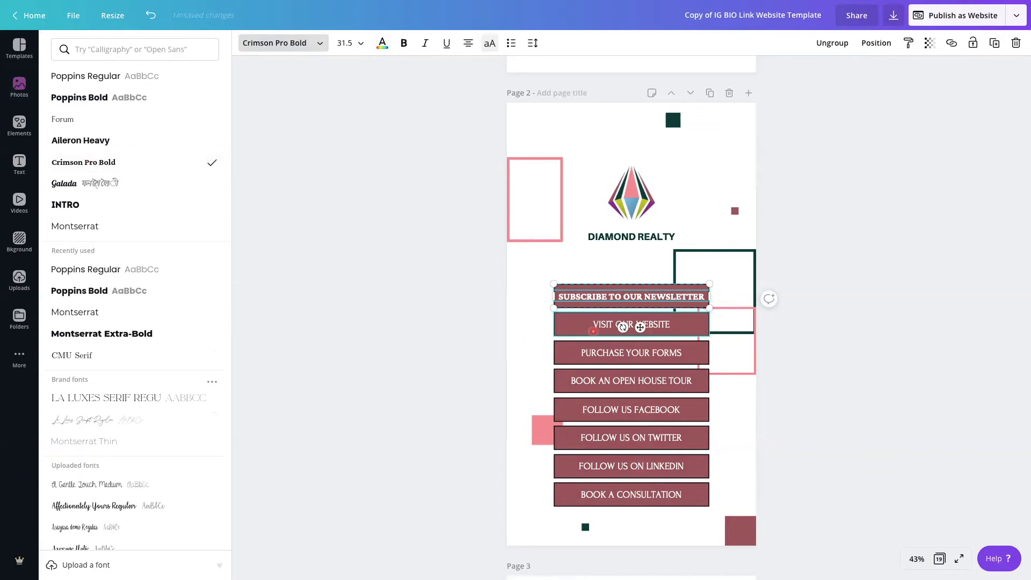
left_click(596, 324)
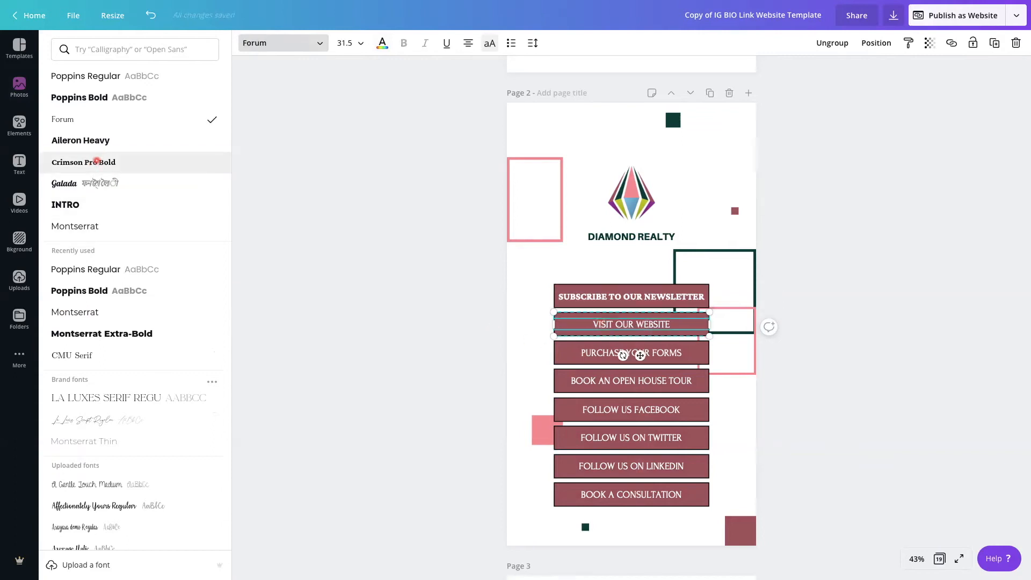
left_click(99, 156)
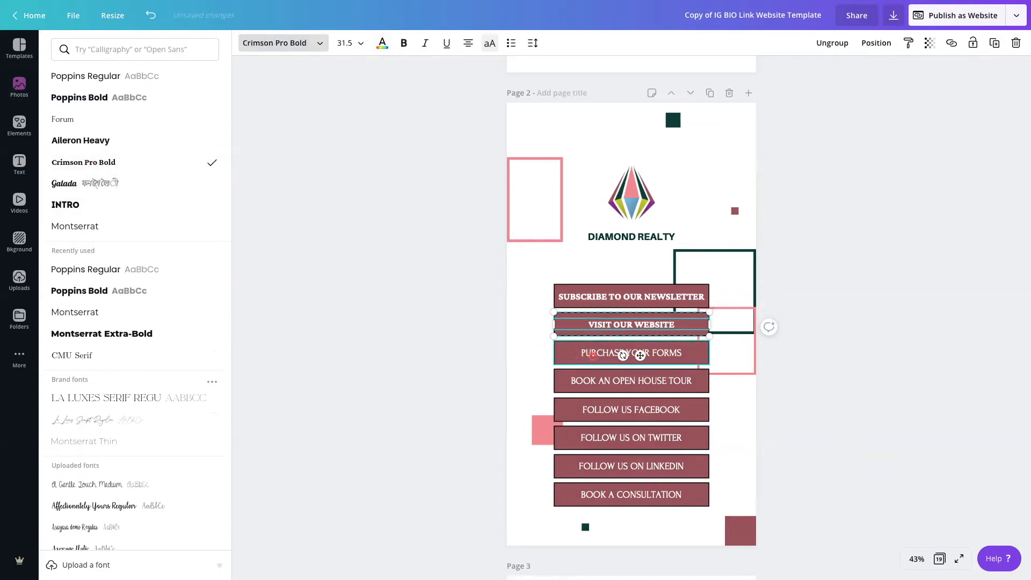
left_click(591, 353)
left_click(102, 162)
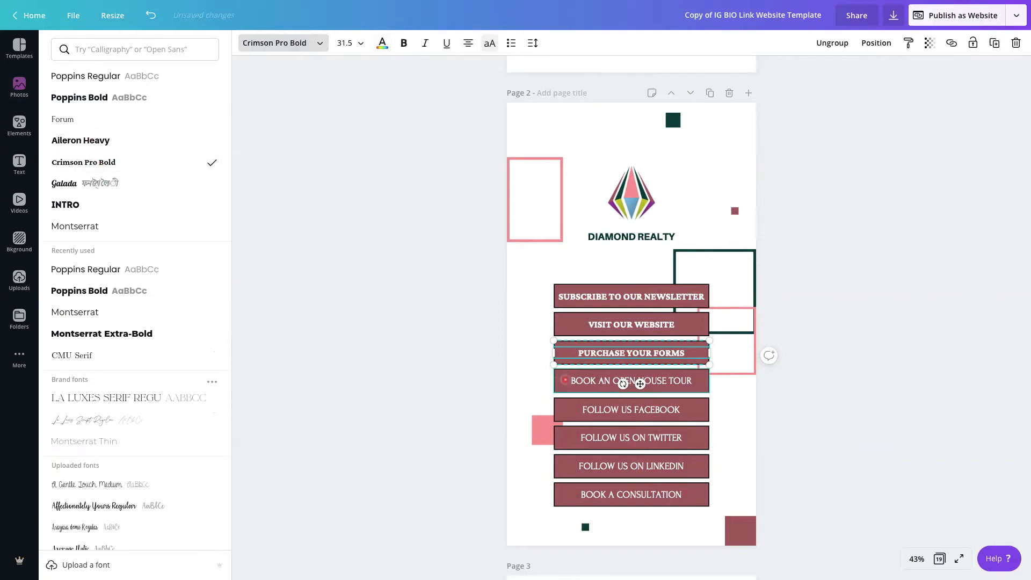
left_click(579, 382)
left_click(92, 163)
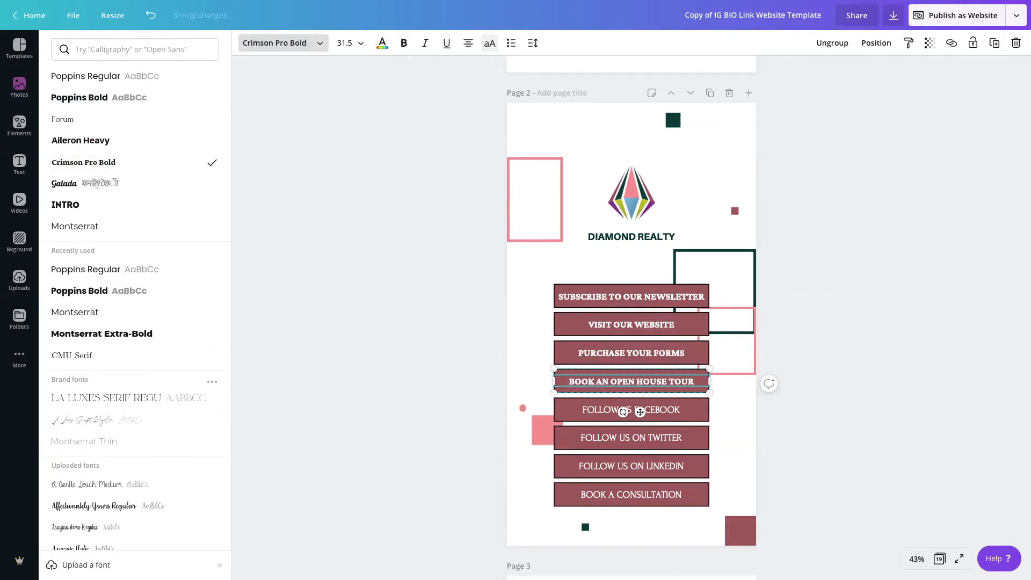
Set the Facebook, Twitter, LinkedIn and "BOOK A CONSULTATION" button texts to Crimson Pro Bold
left_click(595, 411)
left_click(87, 162)
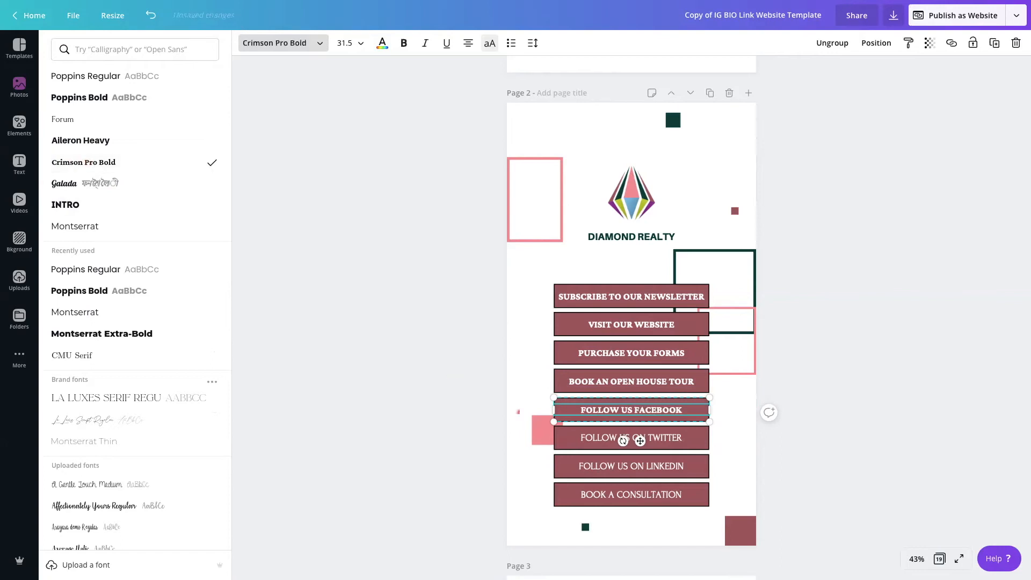
left_click(586, 435)
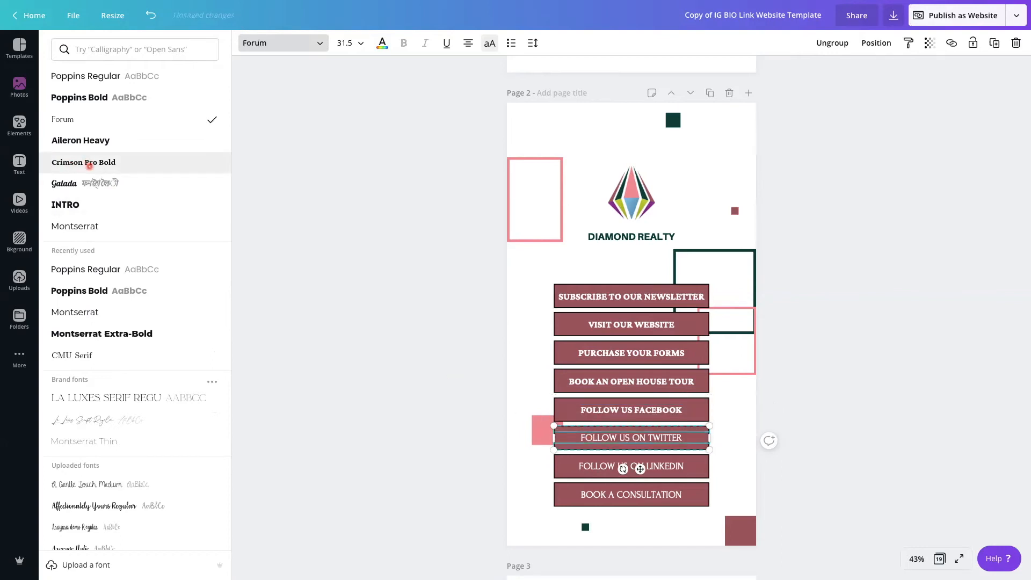
left_click(89, 165)
left_click(596, 469)
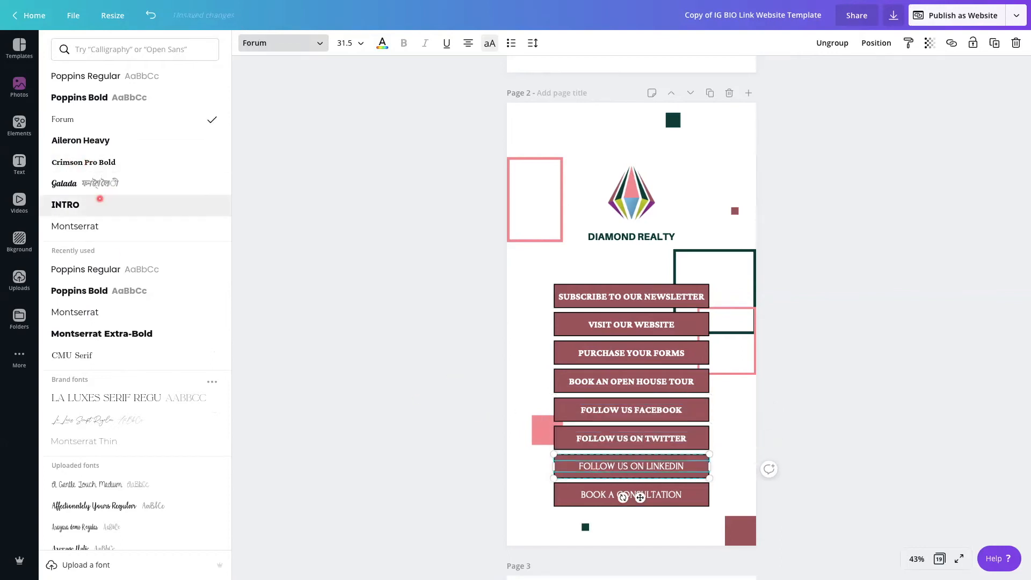
left_click(80, 163)
left_click(612, 496)
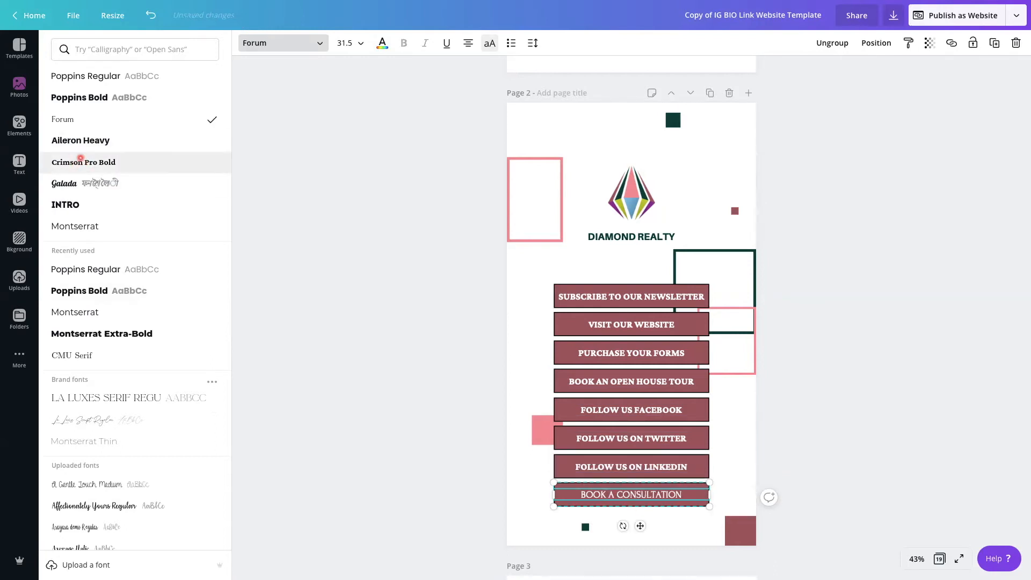
left_click(81, 160)
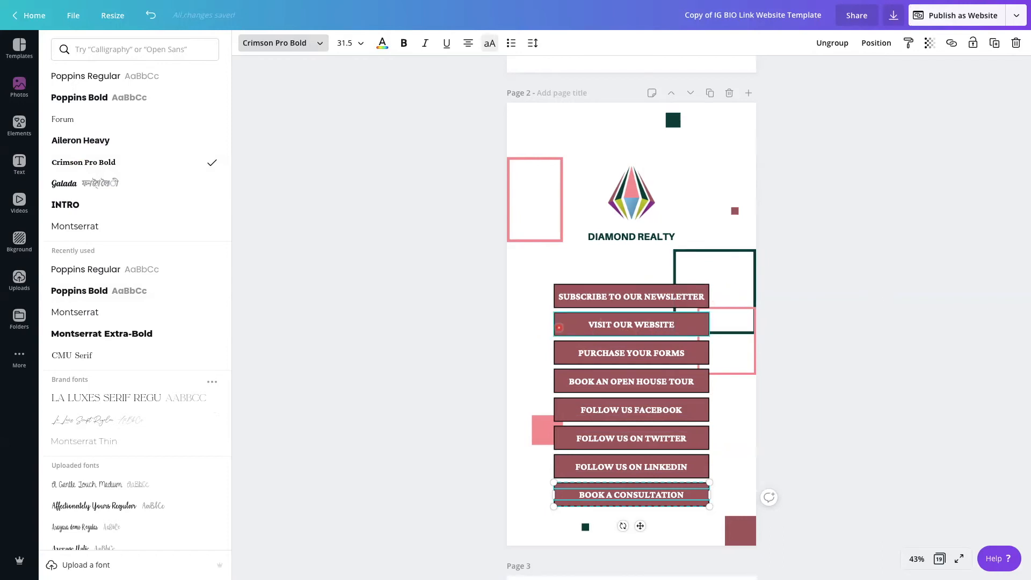
Recolor the black outline of the "VISIT OUR WEBSITE" button to the same dusty maroon as its fill
left_click(556, 333)
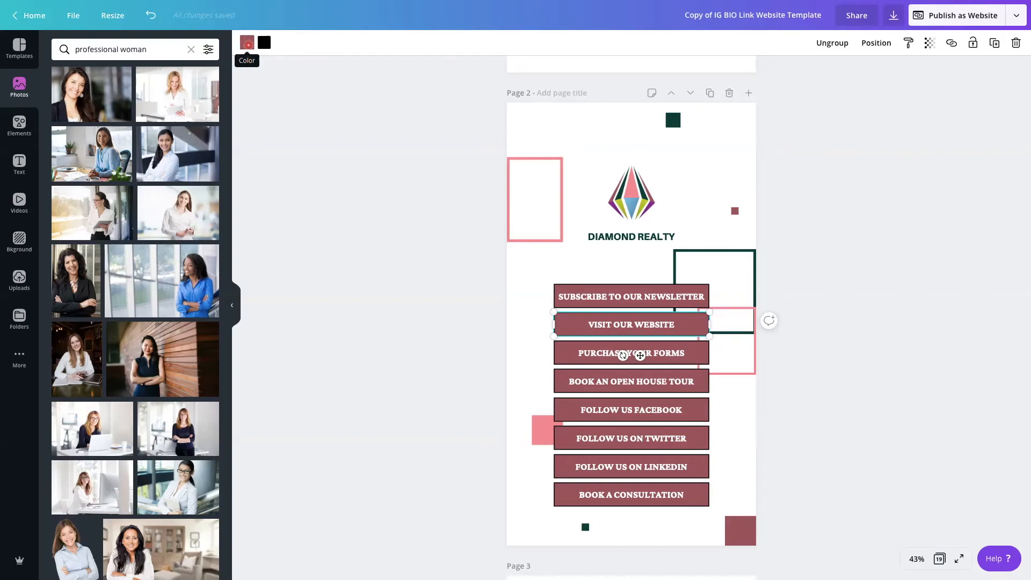
left_click(247, 42)
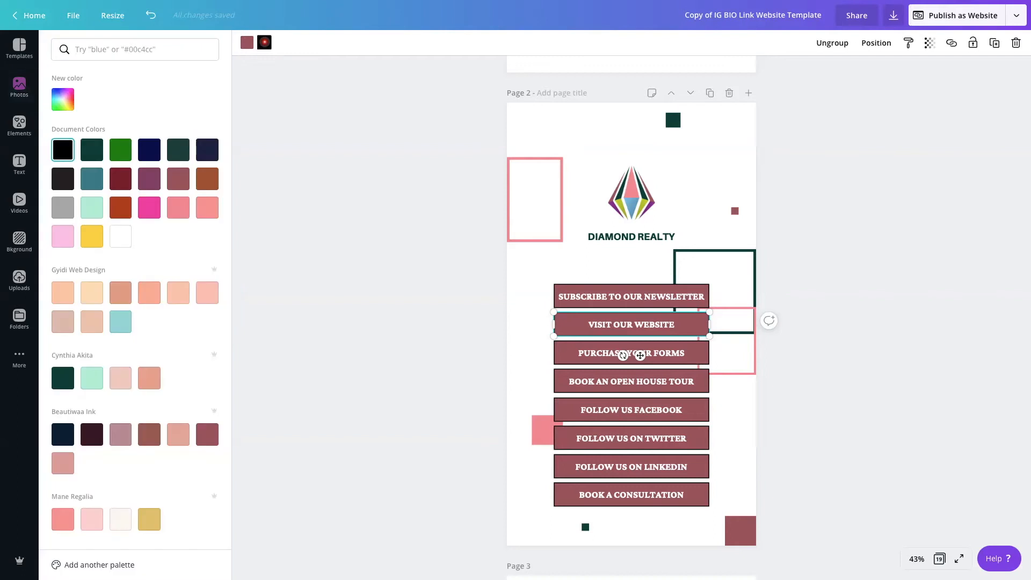
left_click(178, 178)
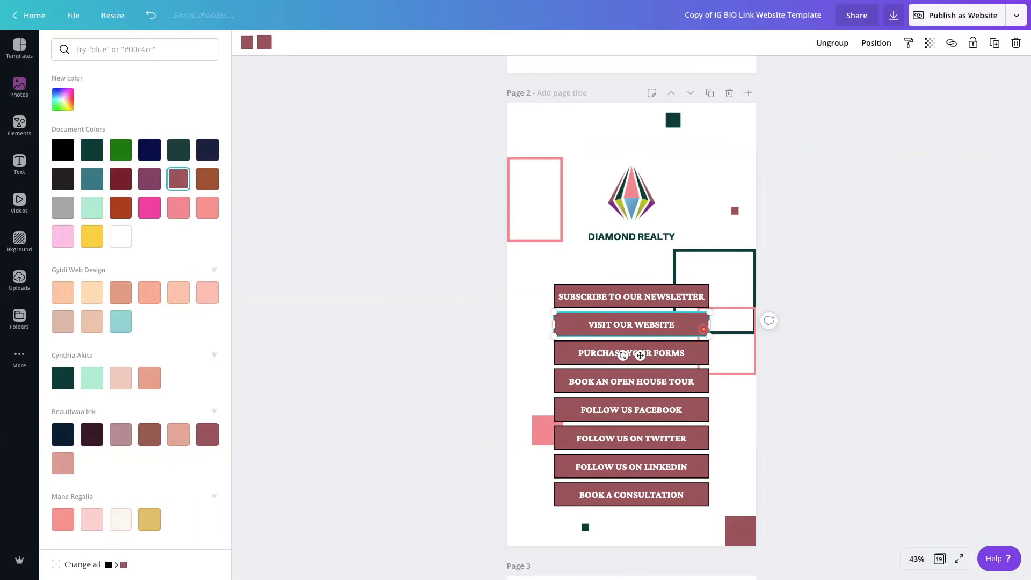
left_click(570, 355)
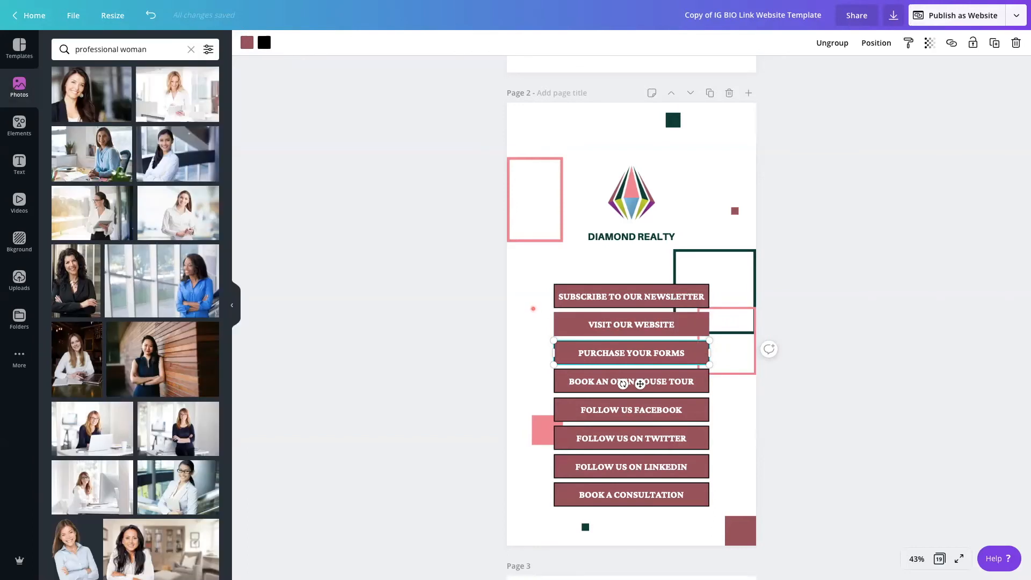
Try the photo of the woman against the wooden wall as page 2's background and remove it again
left_click(533, 308)
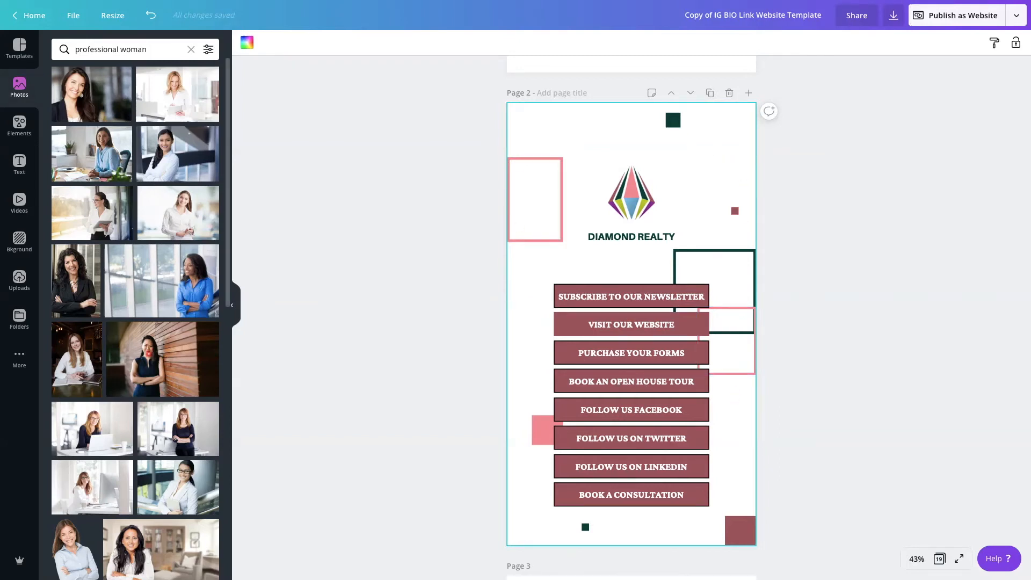
left_click_drag(110, 375, 514, 307)
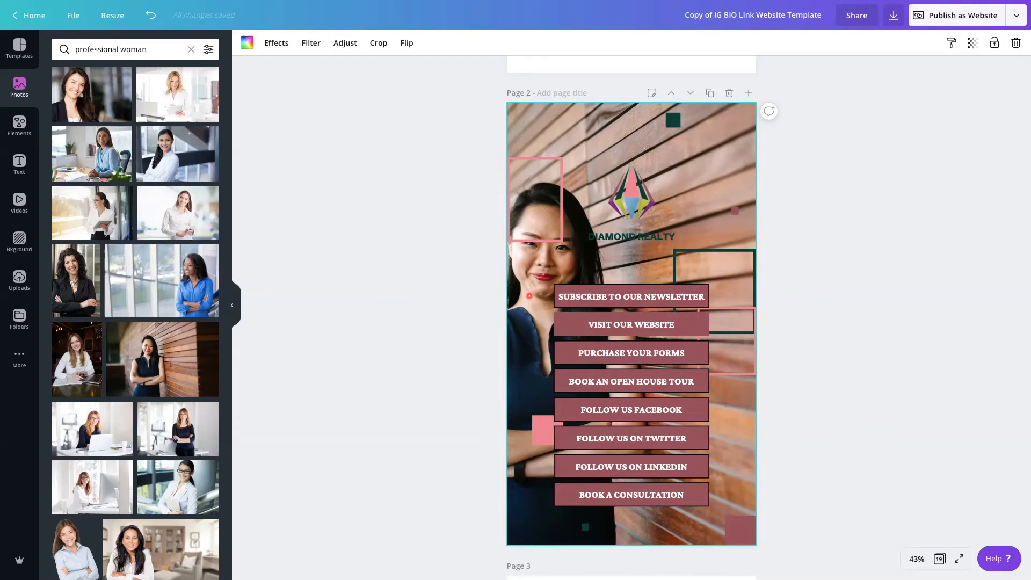
key("Delete")
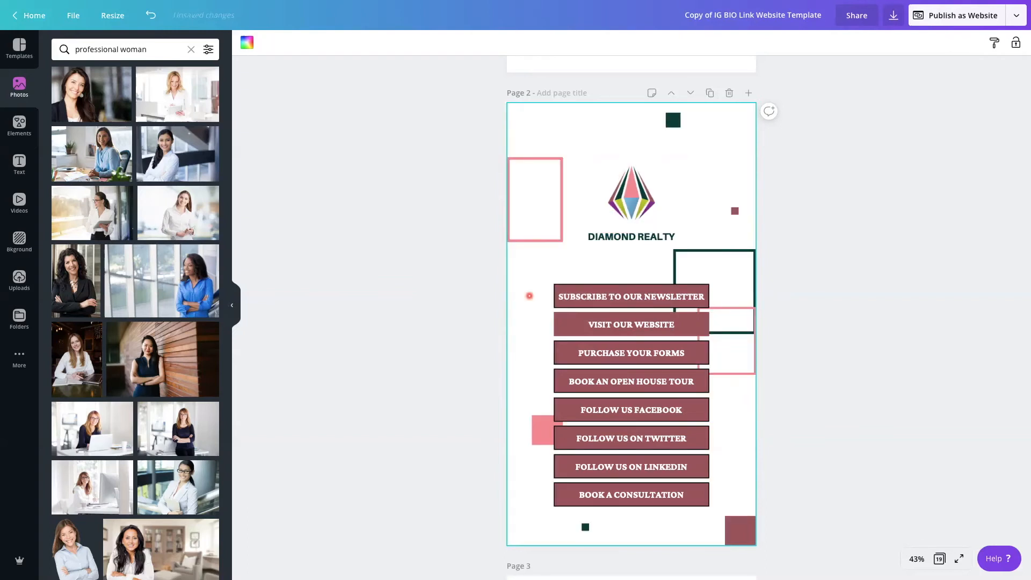
Link the "SUBSCRIBE TO OUR NEWSLETTER" button on page 2 to google.com
left_click(618, 296)
left_click(573, 273)
left_click(596, 295)
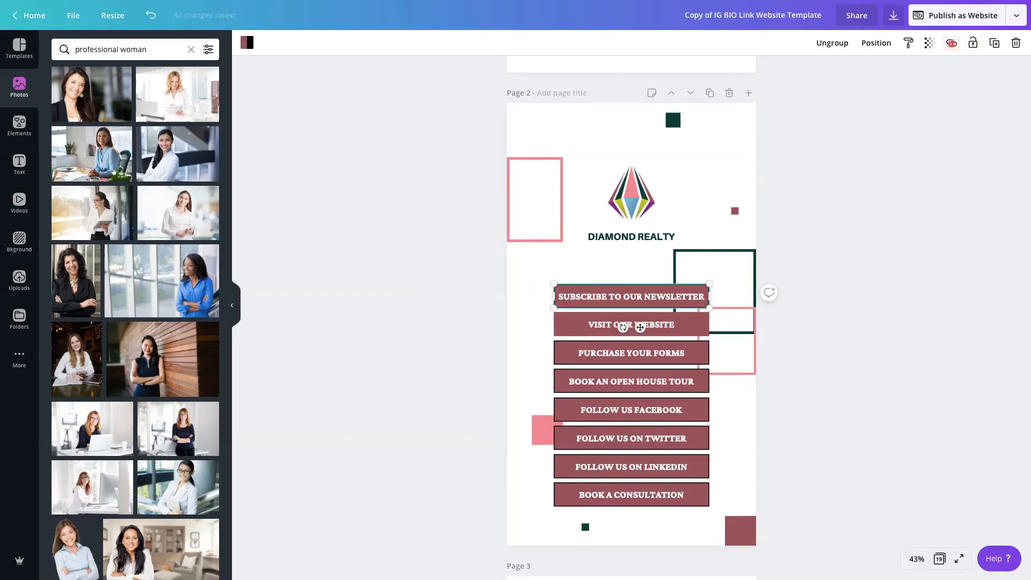
left_click(951, 43)
type("google.com")
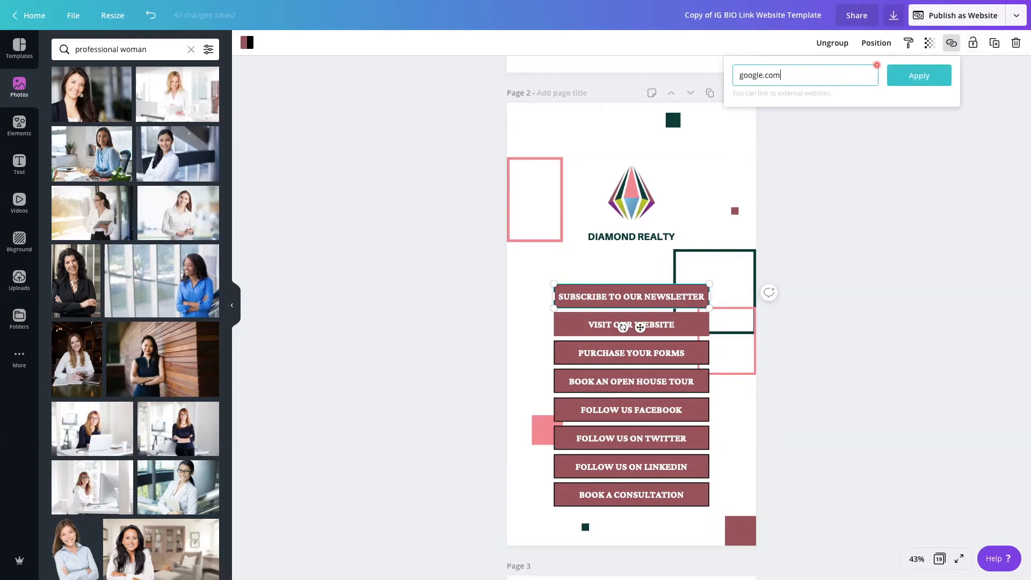
key("Return")
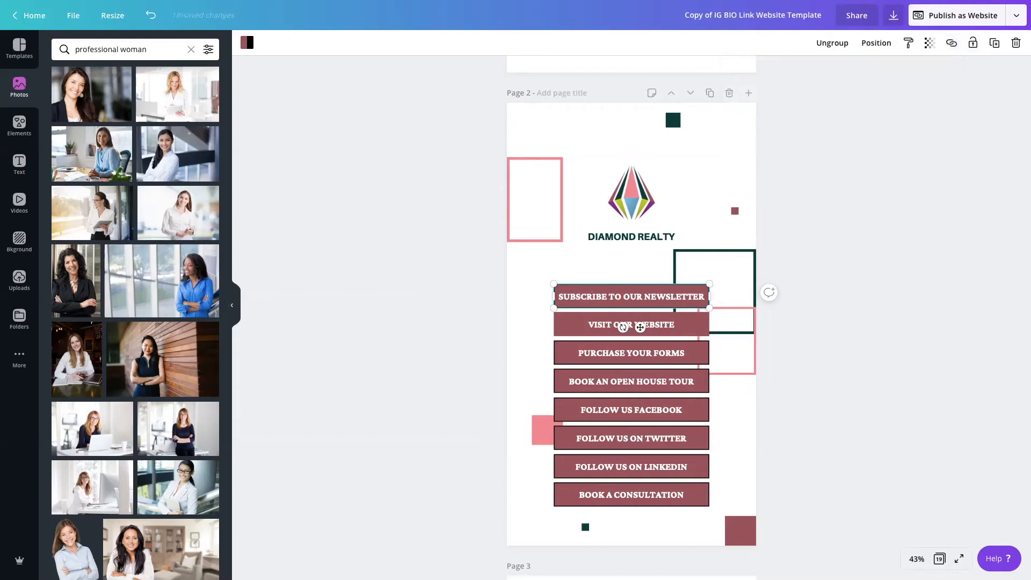
Link the "VISIT OUR WEBSITE" button on page 2 to google.com
left_click(676, 324)
left_click_drag(521, 322, 590, 322)
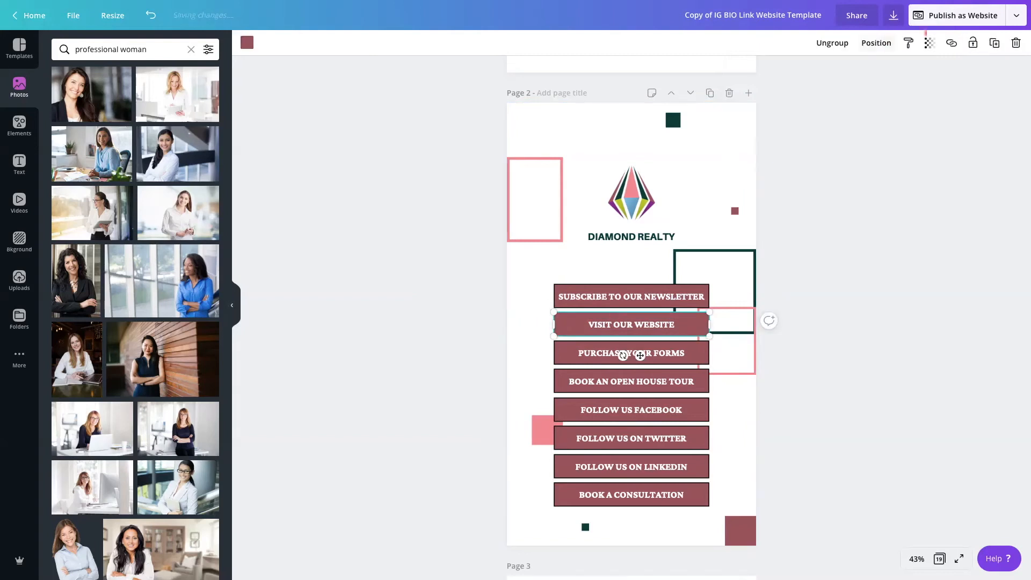
left_click(951, 43)
type("google.")
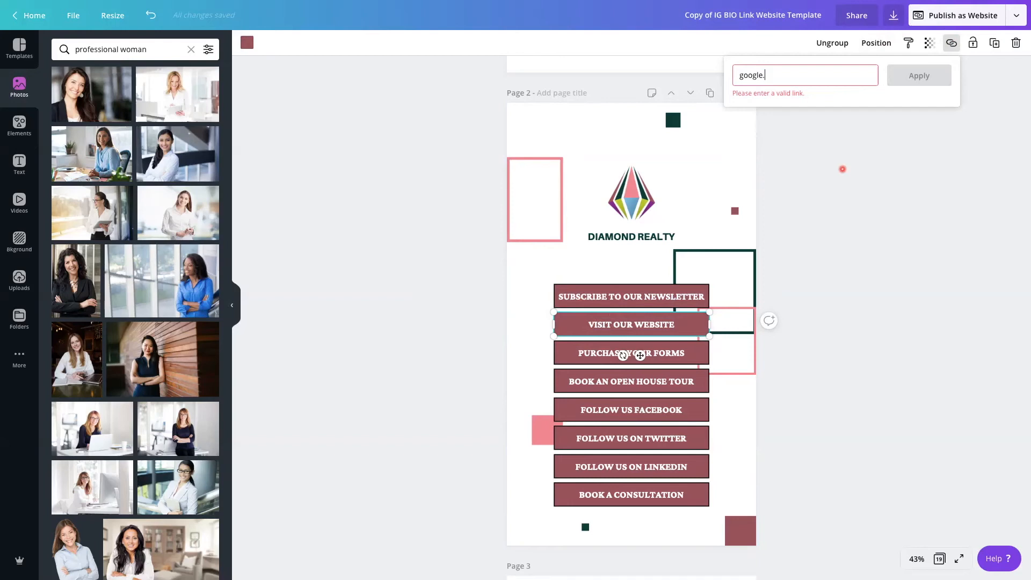
type("com")
key("Return")
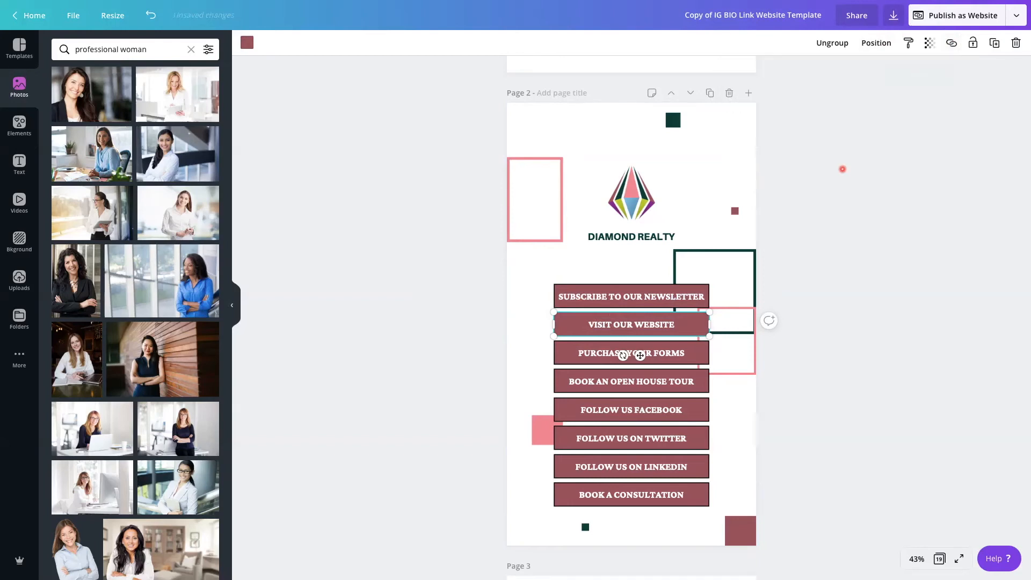
Link the "PURCHASE YOUR FORMS" button on page 2 to google.com
left_click(595, 345)
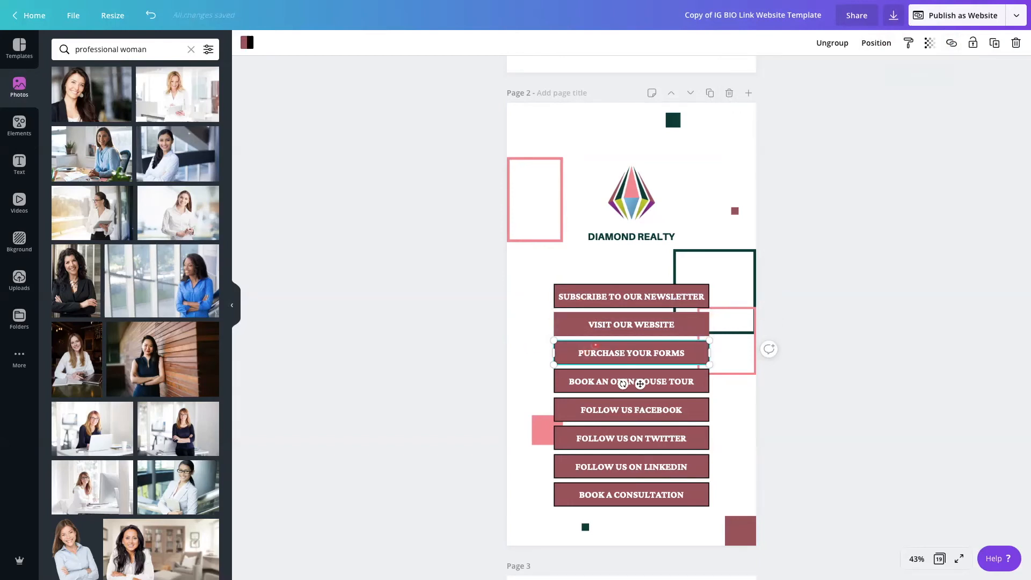
left_click(951, 43)
type("google.com")
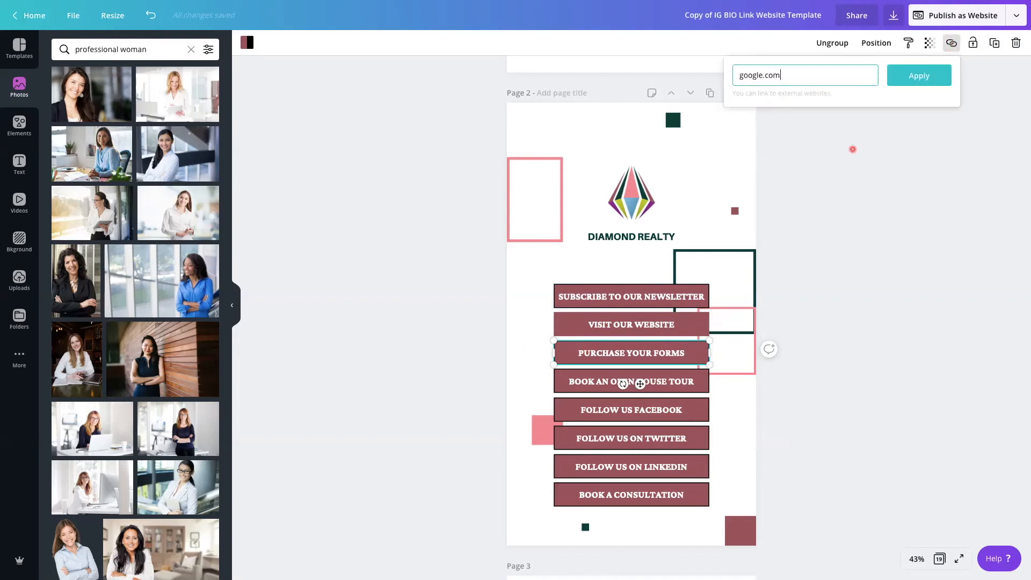
left_click(911, 78)
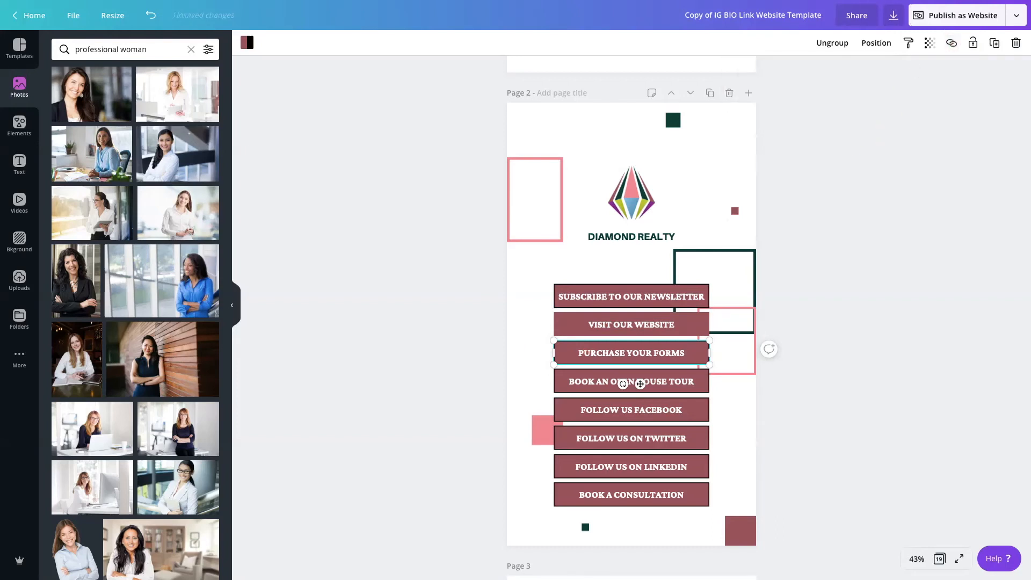
Replace the six device photos in page 4's grid with different photos from the "professional woman" results
scroll(693, 214, "down", 8)
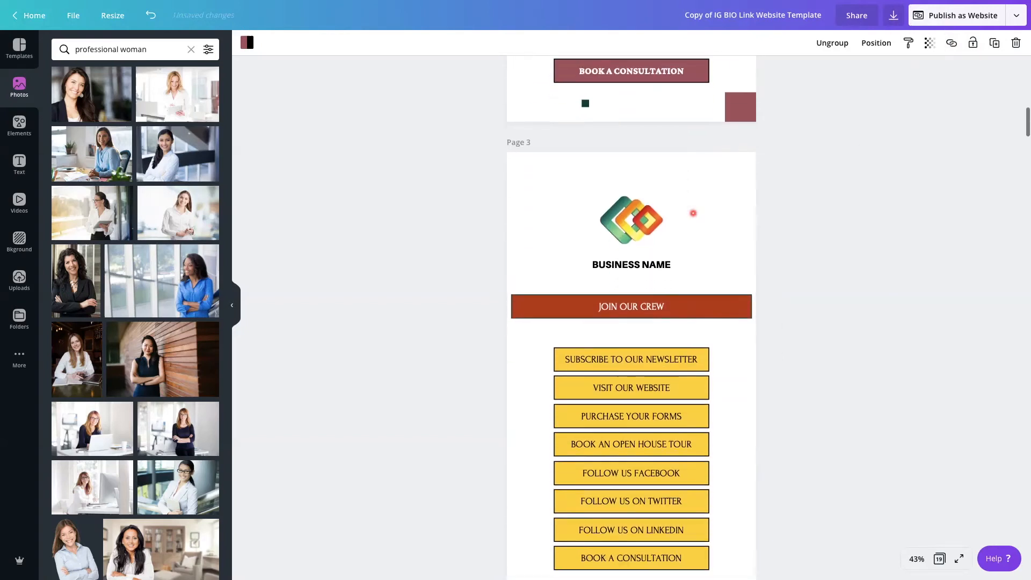
scroll(694, 213, "down", 2)
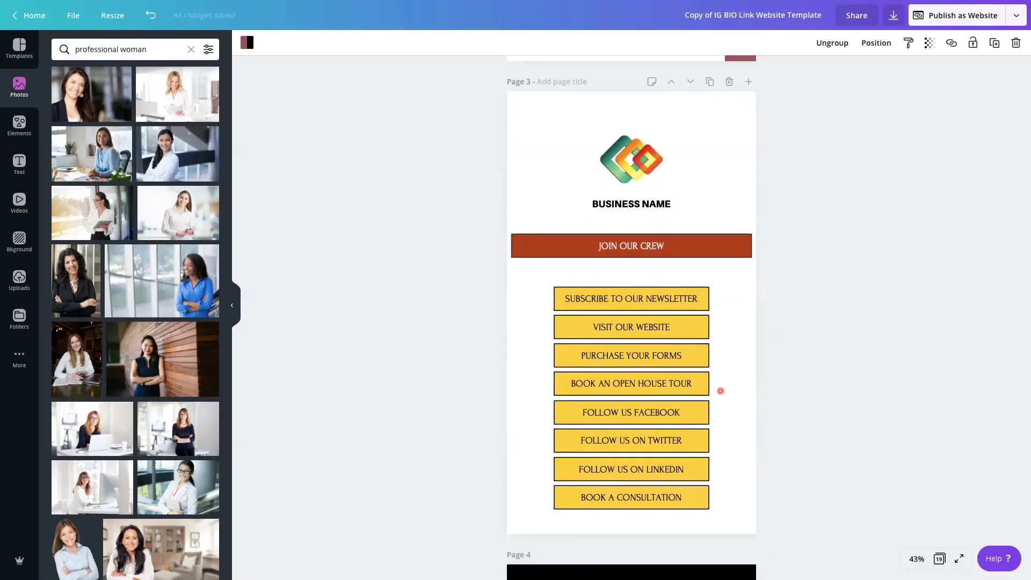
scroll(721, 391, "down", 8)
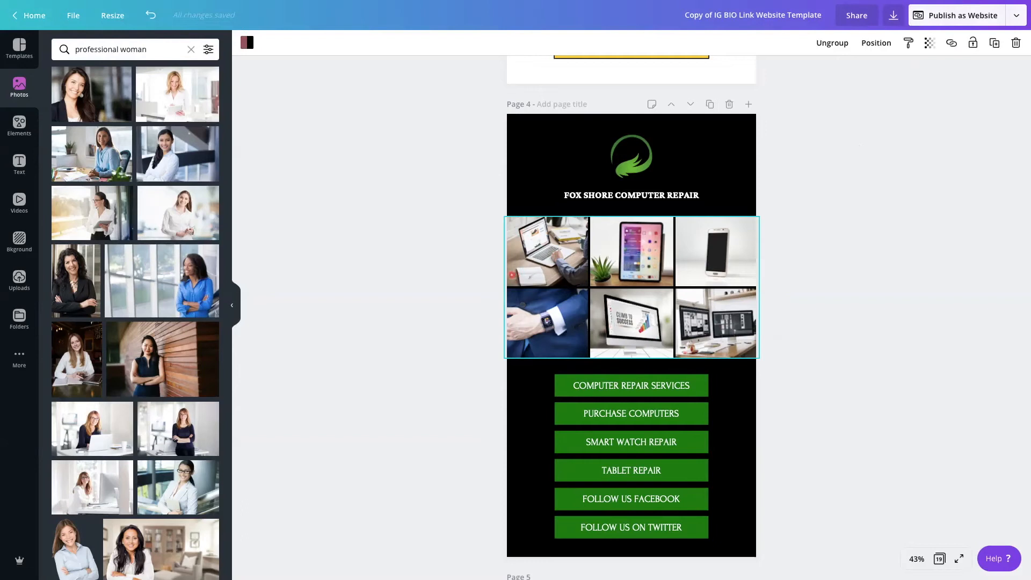
left_click_drag(180, 430, 525, 254)
left_click_drag(160, 486, 609, 258)
left_click_drag(108, 489, 548, 322)
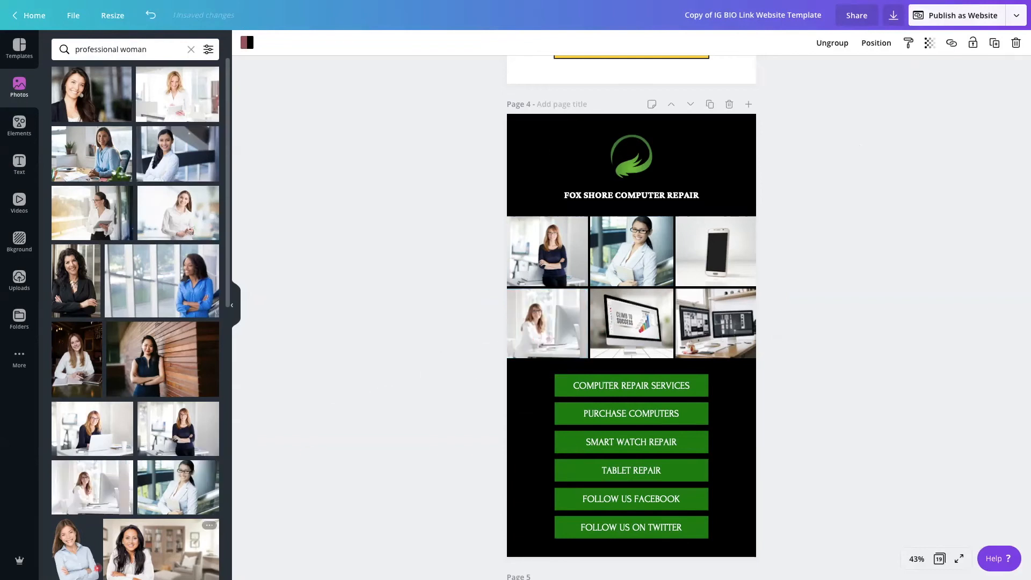
left_click_drag(153, 561, 618, 341)
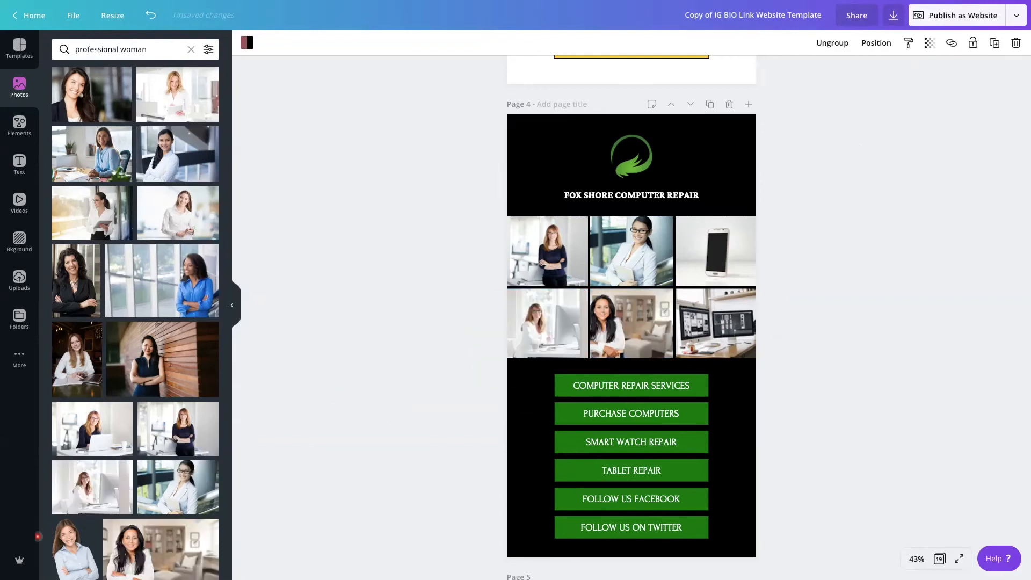
scroll(87, 496, "down", 3)
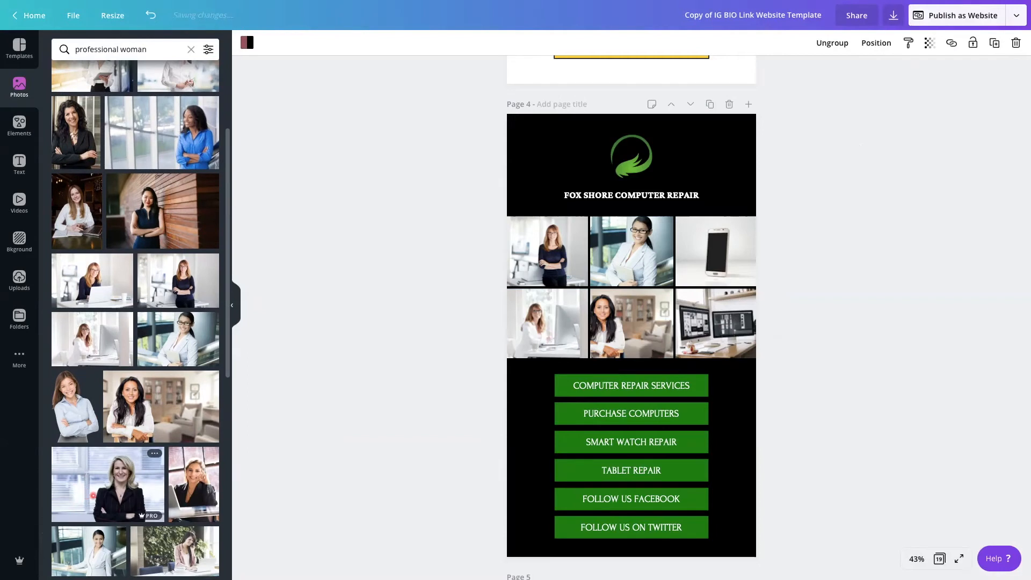
left_click_drag(138, 550, 709, 325)
left_click_drag(114, 538, 710, 263)
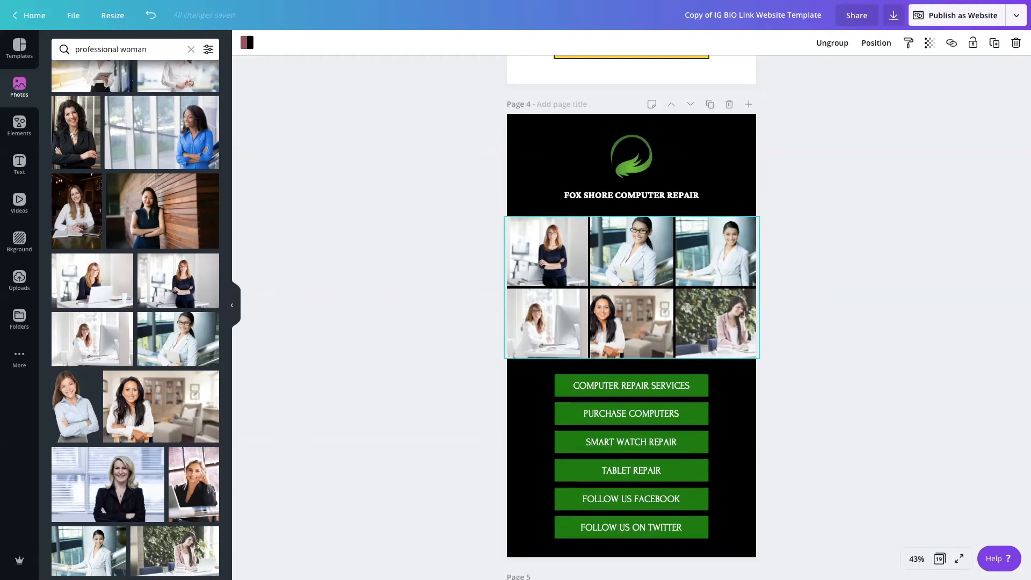
Change the "COMPUTER REPAIR SERVICES" button text on page 4 to "HOMEPAGE"
double_click(630, 387)
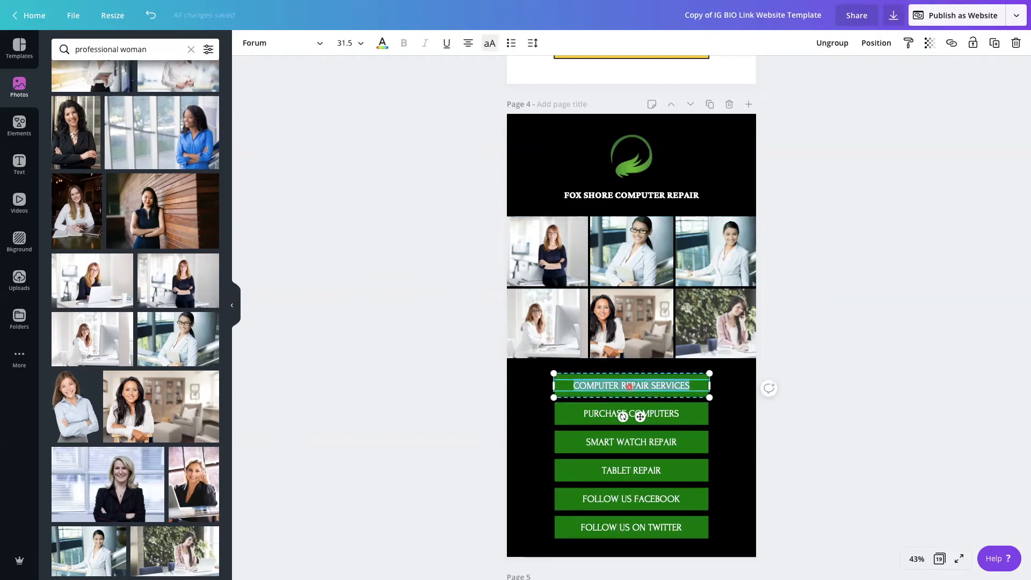
type("HOMEPAGE")
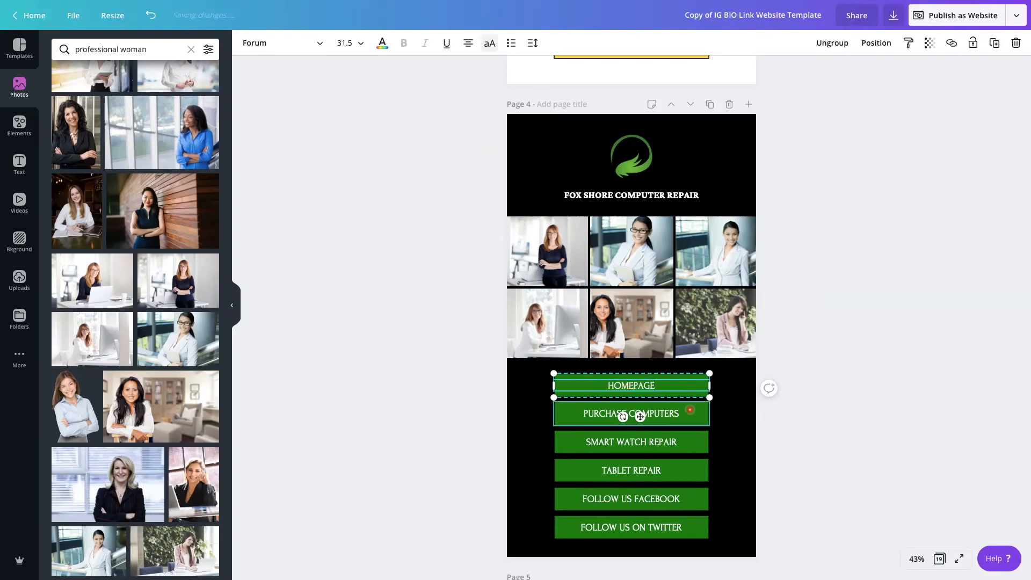
Try a transparency value of 100 on page 7's large skirts photo and set it back to 22
scroll(707, 359, "down", 9)
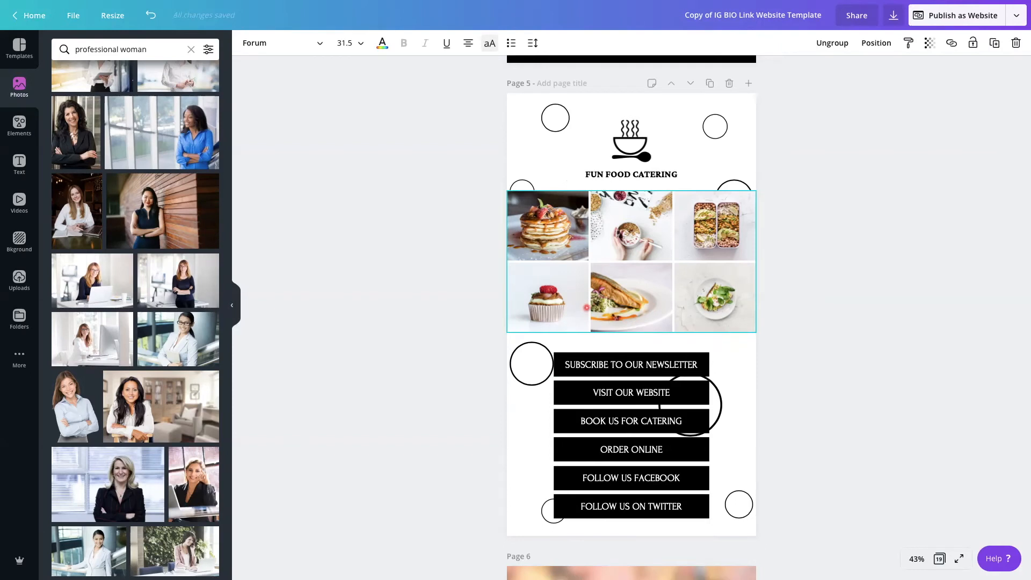
scroll(587, 307, "down", 3)
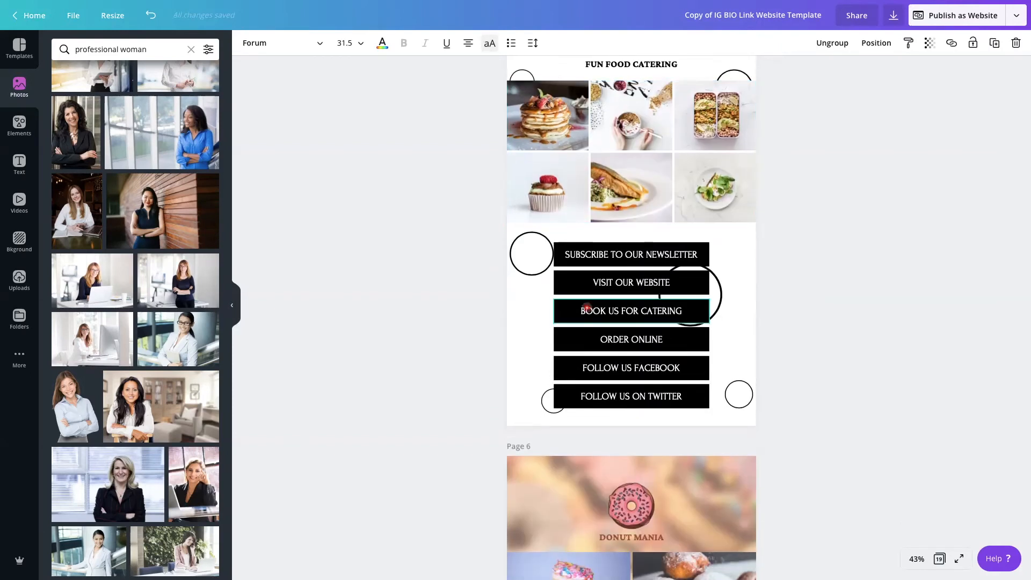
scroll(587, 307, "down", 5)
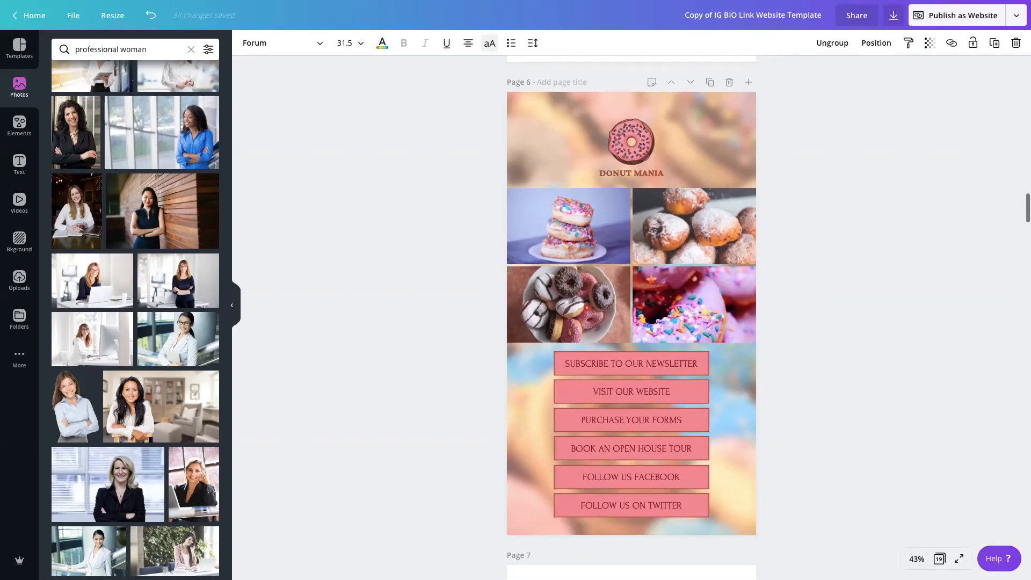
scroll(571, 302, "down", 7)
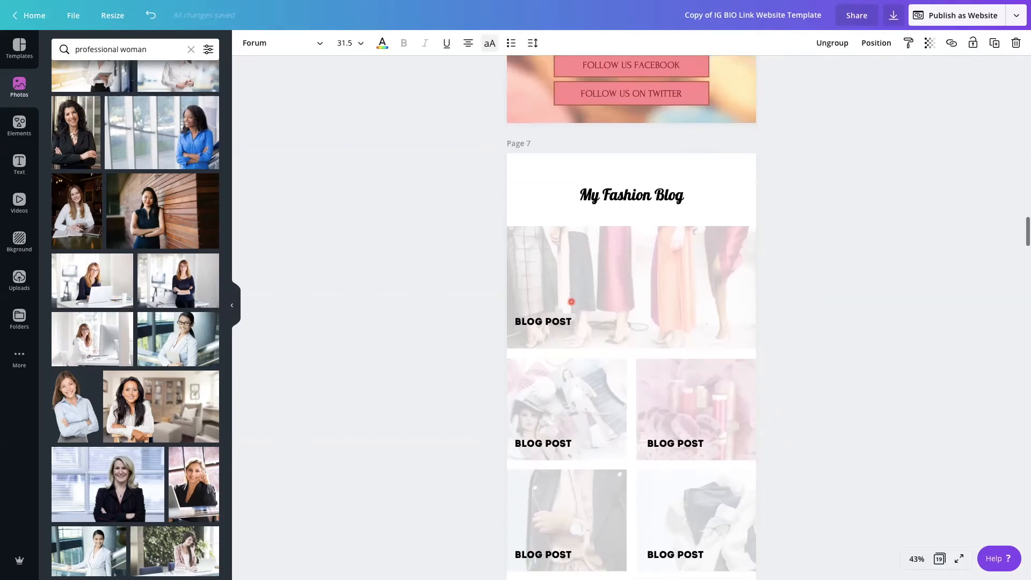
scroll(571, 302, "down", 1)
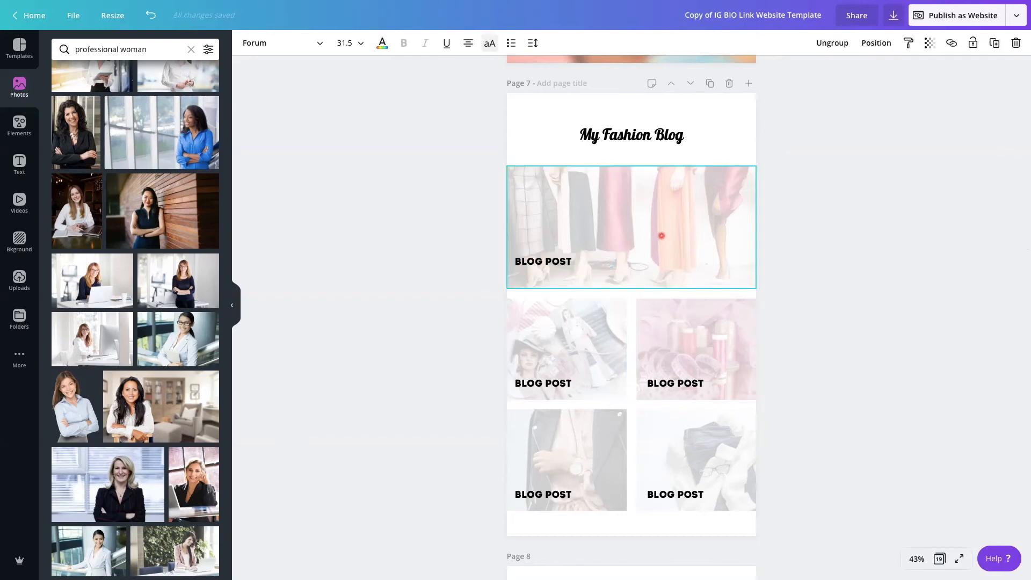
left_click(662, 235)
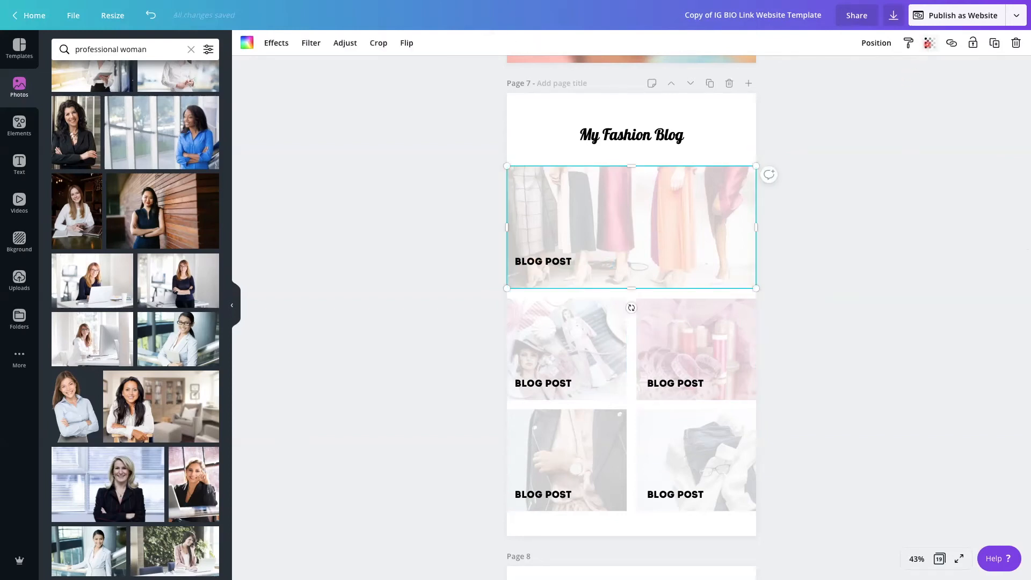
left_click(930, 43)
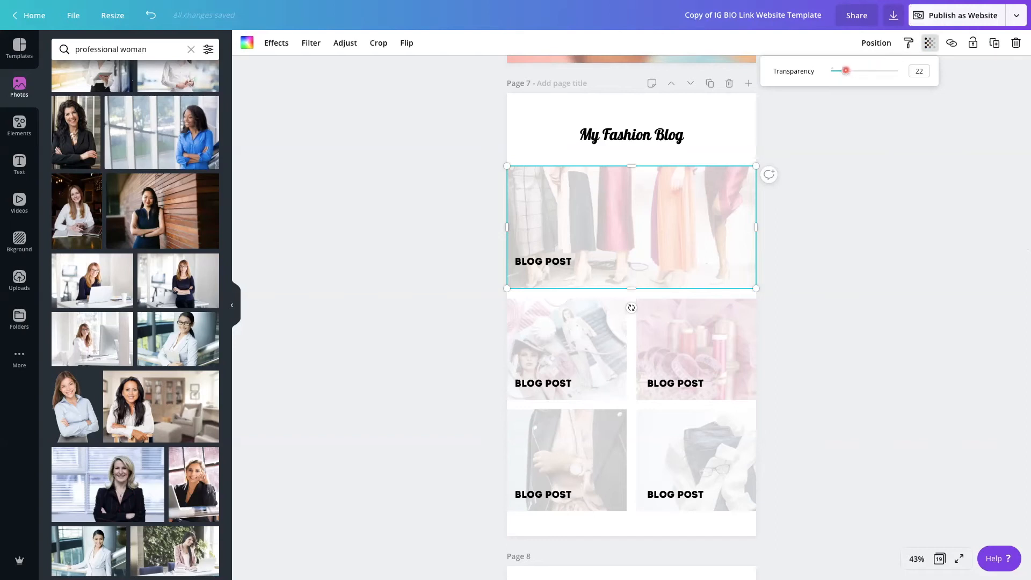
left_click_drag(846, 71, 907, 69)
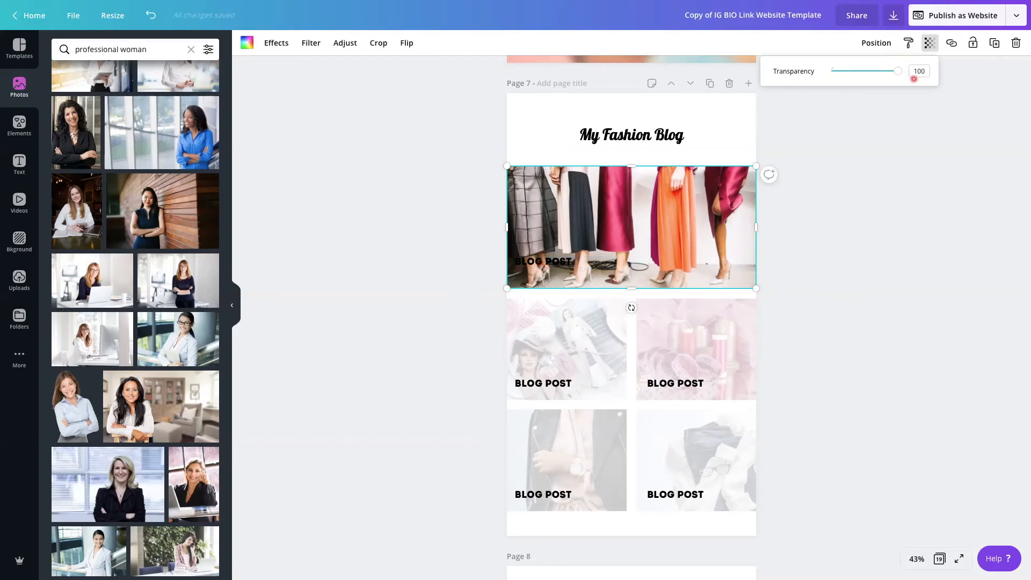
left_click_drag(898, 71, 845, 77)
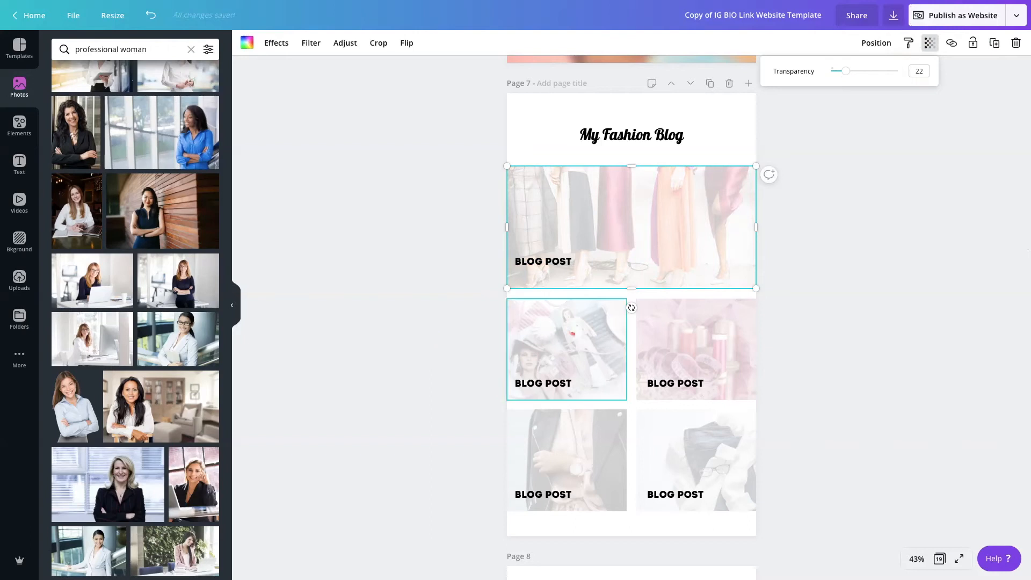
Replace the "BLOG POST" label on page 7's middle-row left photo with "MY NAME IS..."
left_click(573, 386)
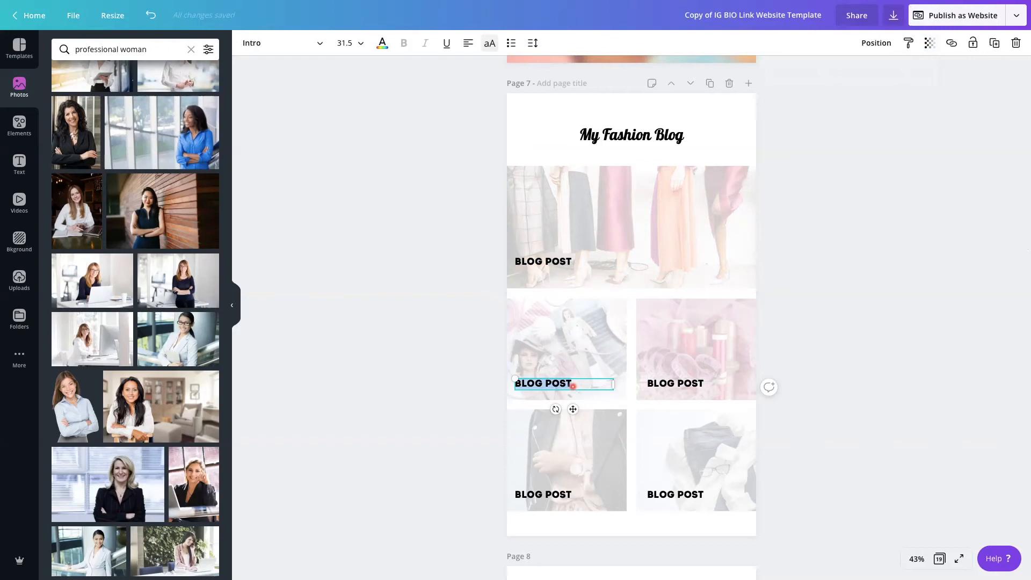
type("MY NAME IS...")
left_click(806, 338)
Link the "BLOG POST" label over page 8's large photo to google.com
scroll(807, 338, "down", 8)
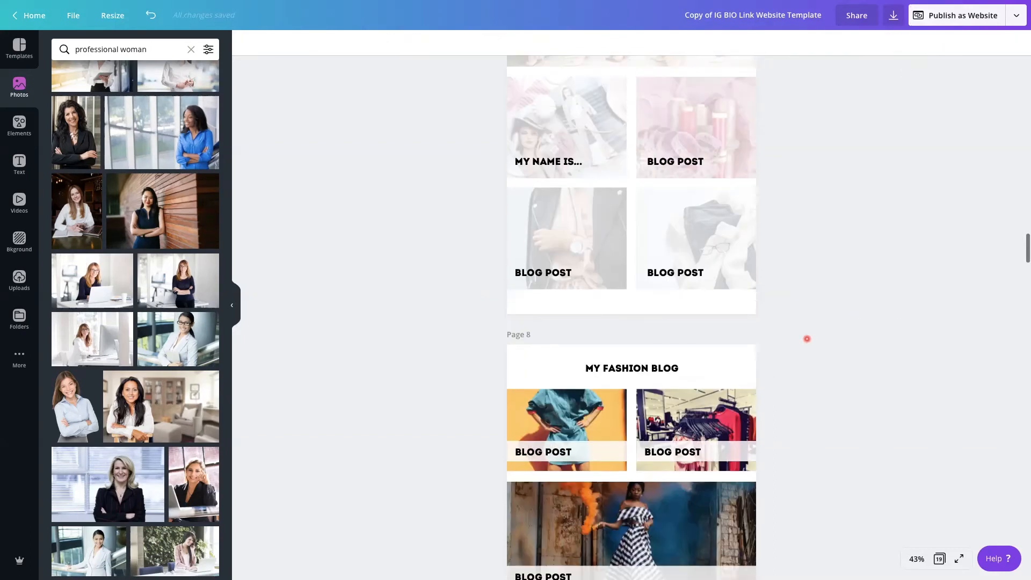
scroll(807, 338, "down", 2)
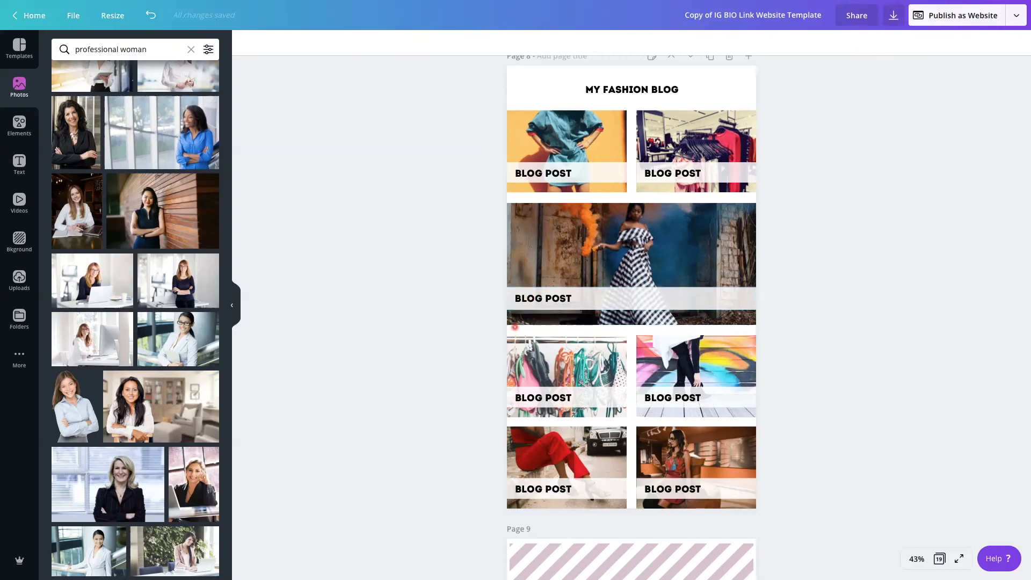
left_click_drag(532, 329, 536, 218)
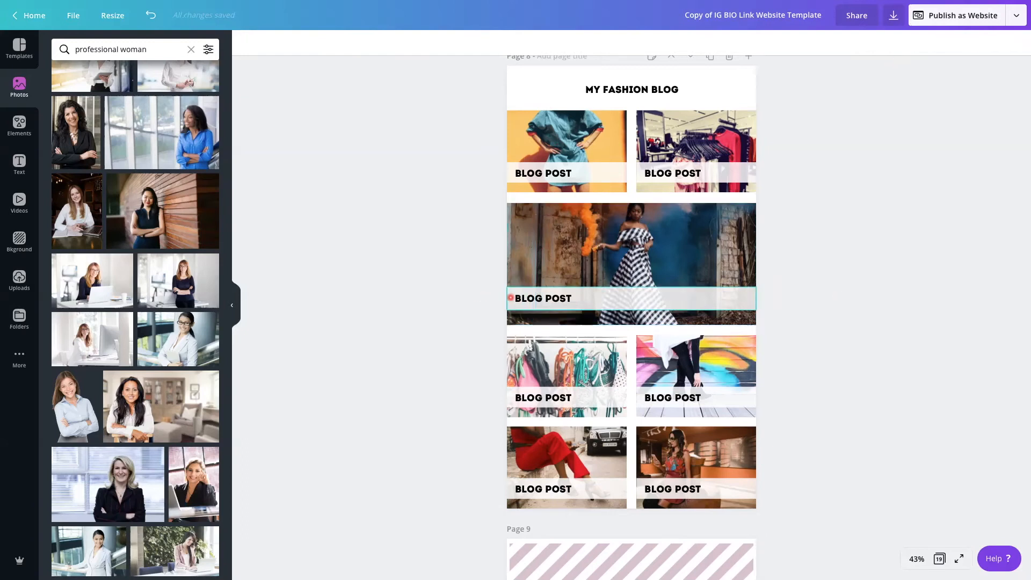
left_click(539, 298)
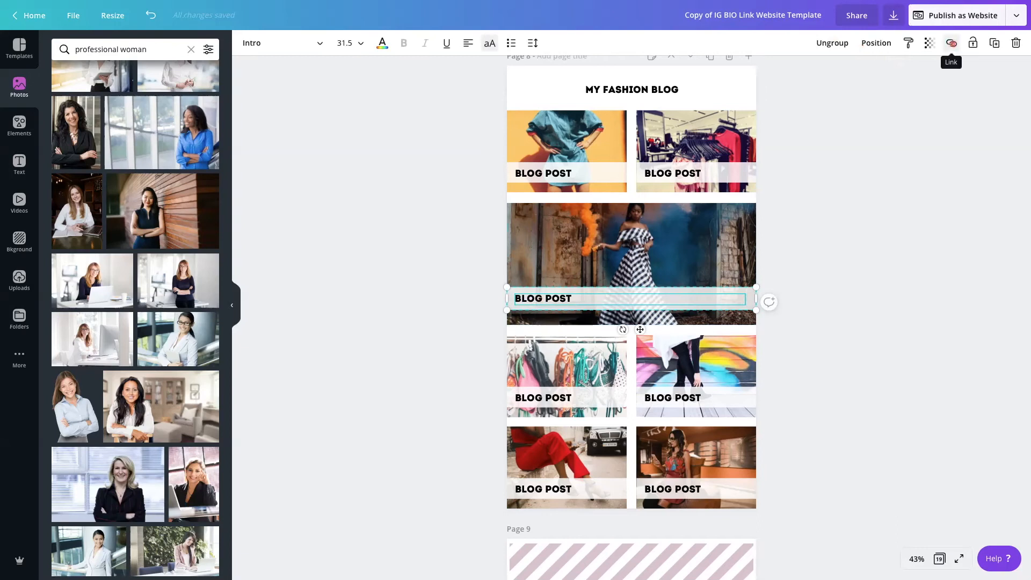
left_click(952, 43)
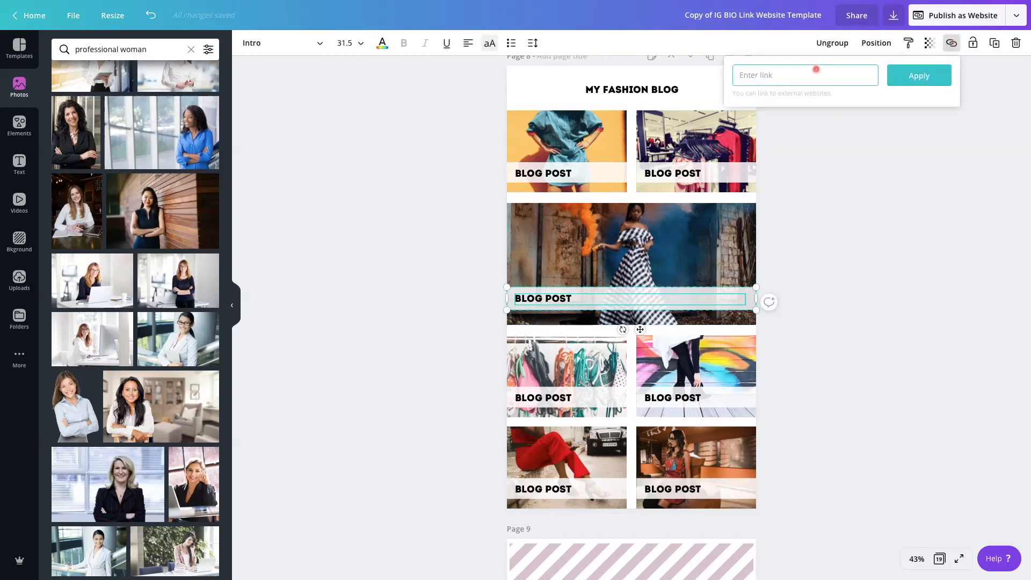
type("google.com")
key("Return")
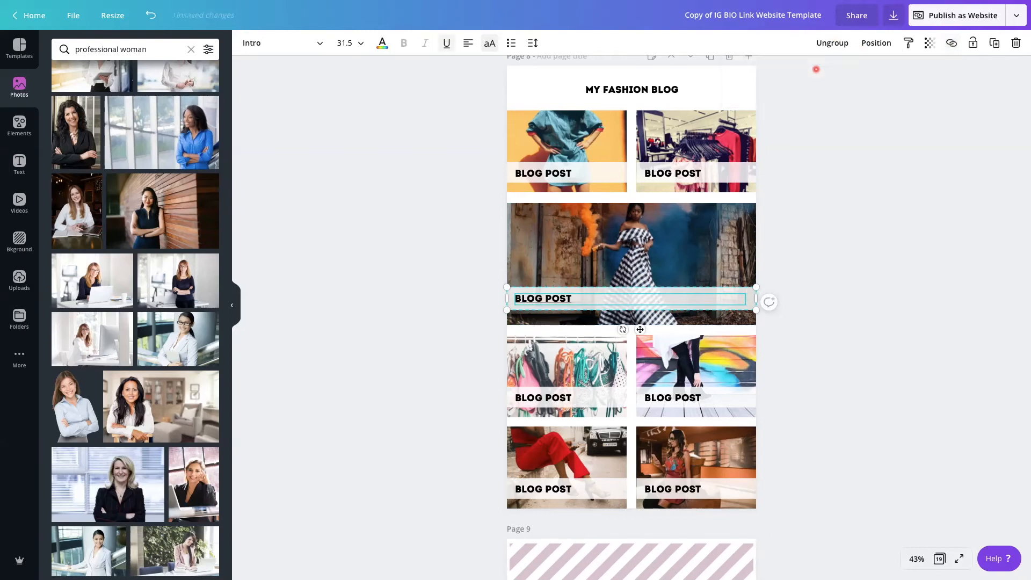
Link the large photo of the woman in the checkered dress on page 8 to google.com
left_click(603, 242)
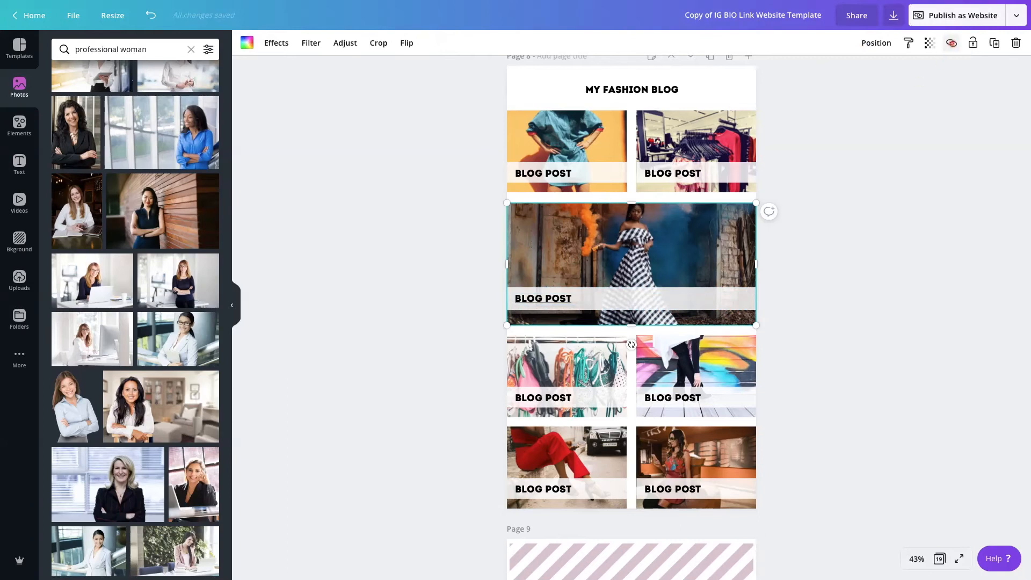
left_click(951, 43)
type("google.com")
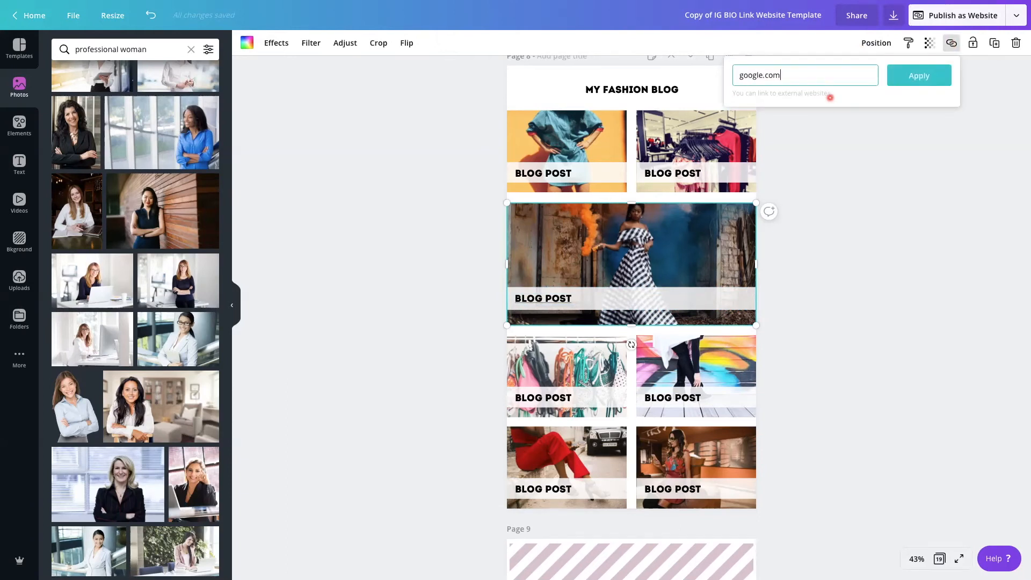
key("Return")
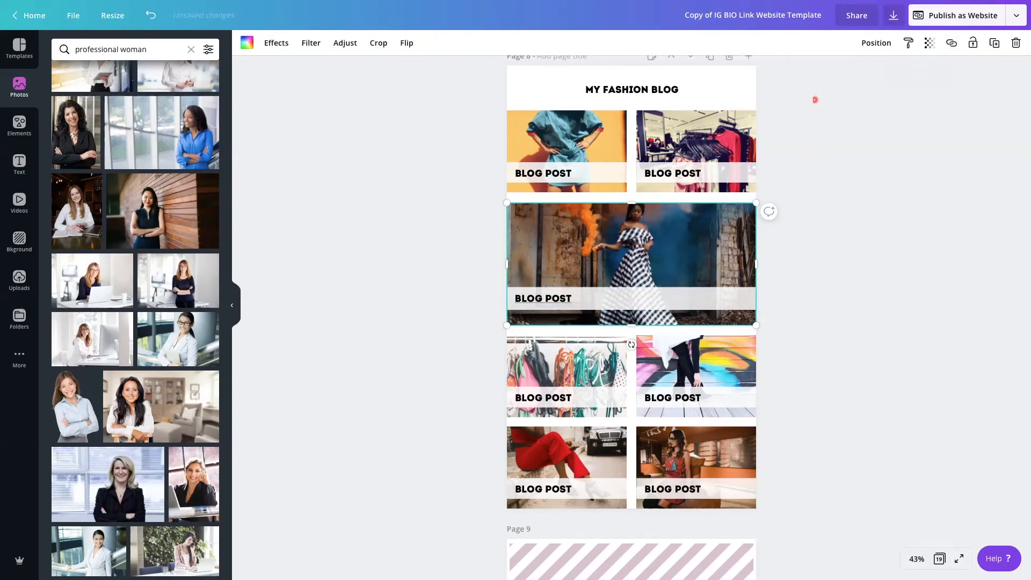
left_click(864, 300)
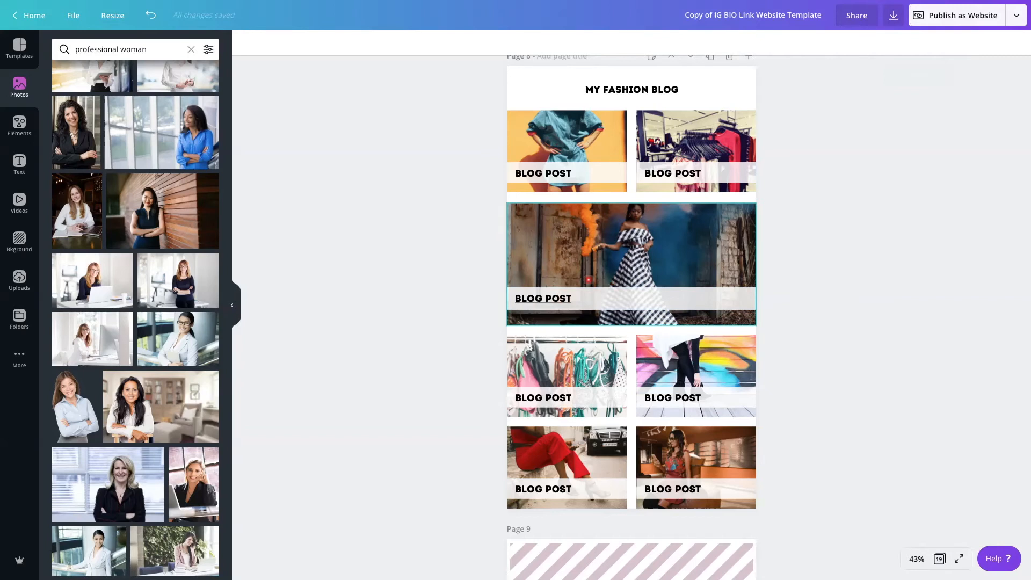
Recolor page 9's striped background from the document colors to teal blue and apply the change to all matching purple elements
scroll(664, 295, "down", 2)
scroll(664, 295, "down", 5)
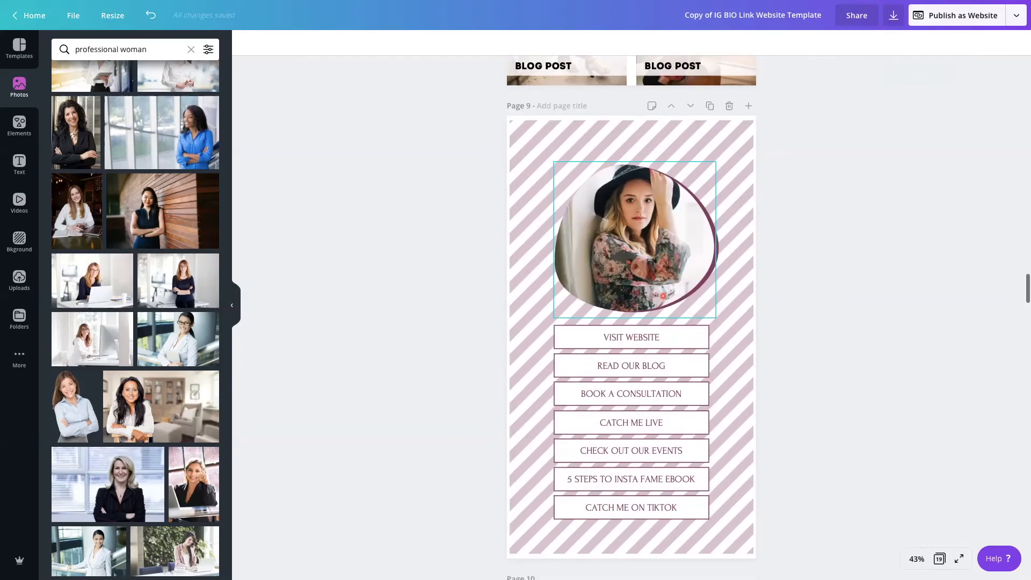
left_click(740, 168)
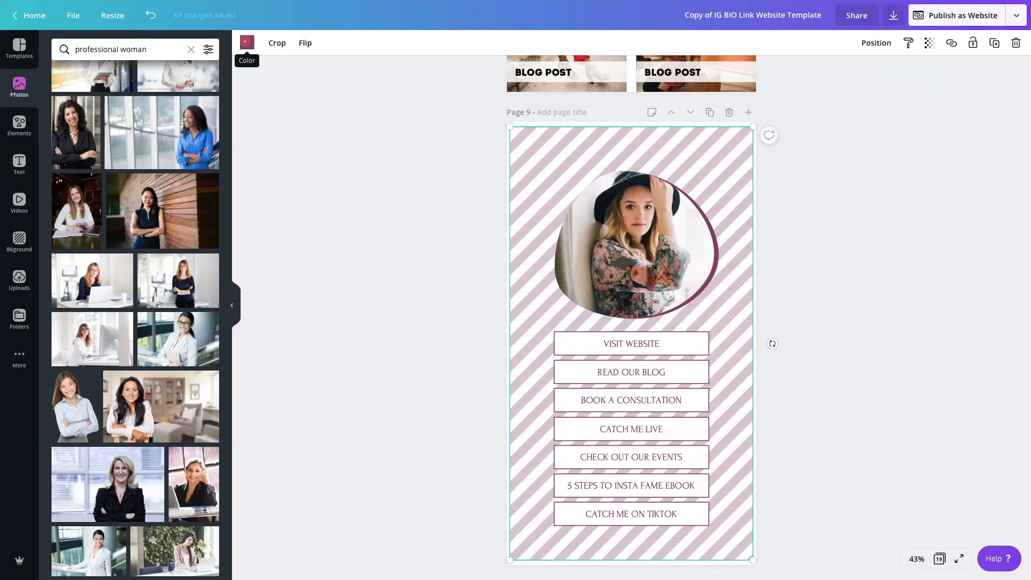
left_click(247, 42)
left_click(85, 175)
left_click(55, 564)
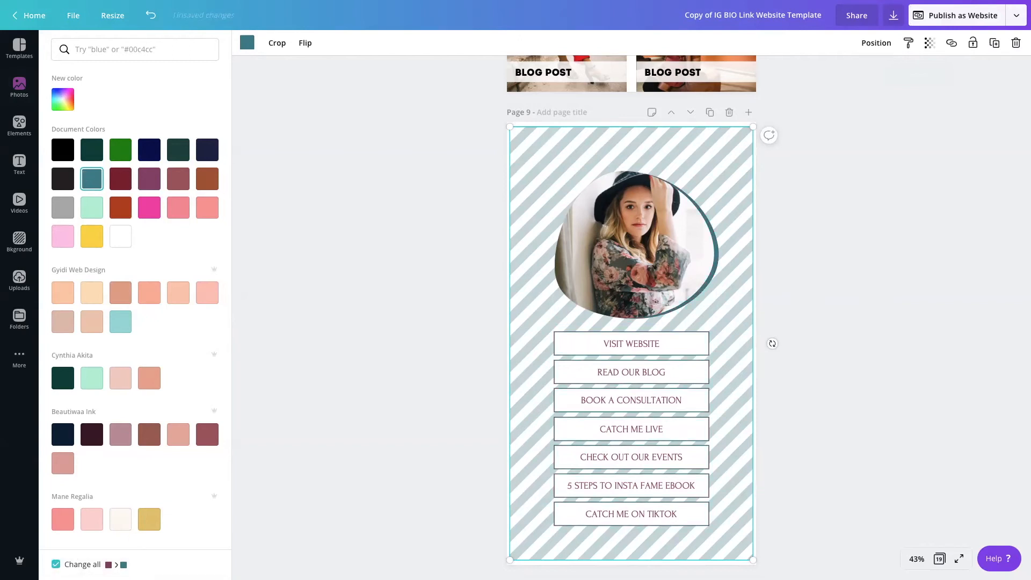
Recolor page 9's VISIT WEBSITE text to the document teal blue and apply the change to all matching purple text
left_click(642, 365)
left_click(626, 346)
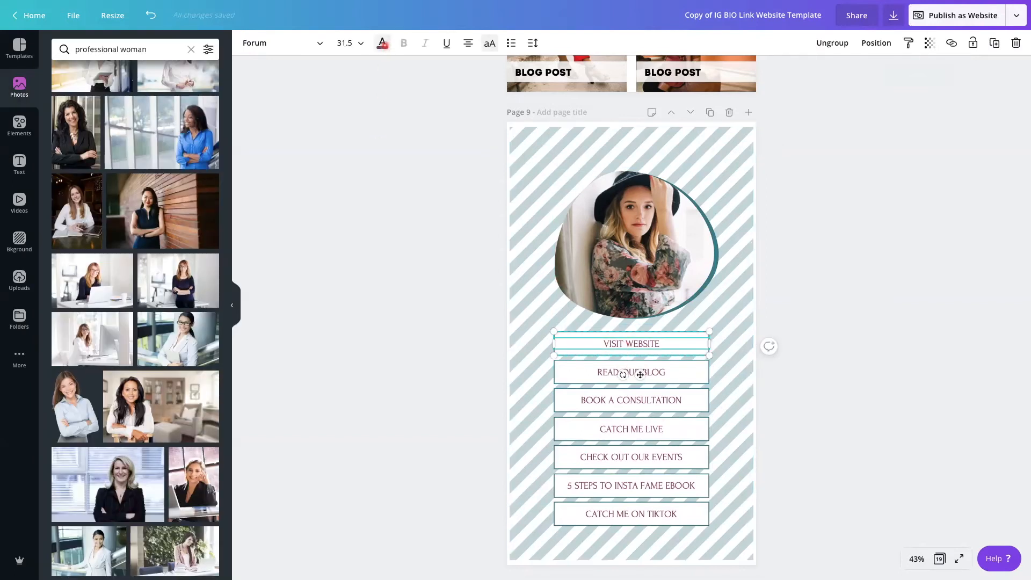
left_click(383, 45)
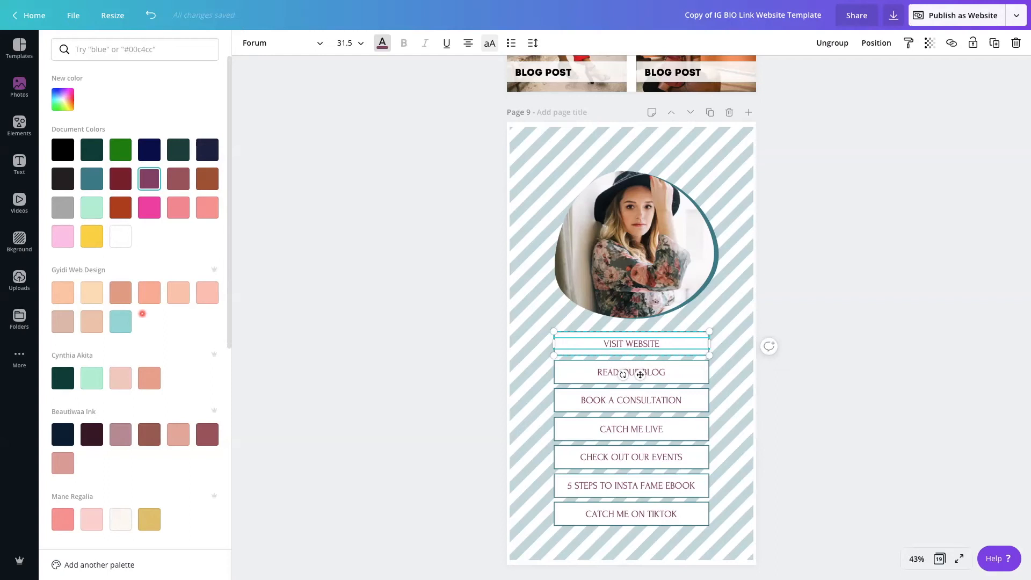
scroll(142, 314, "down", 4)
left_click(143, 314)
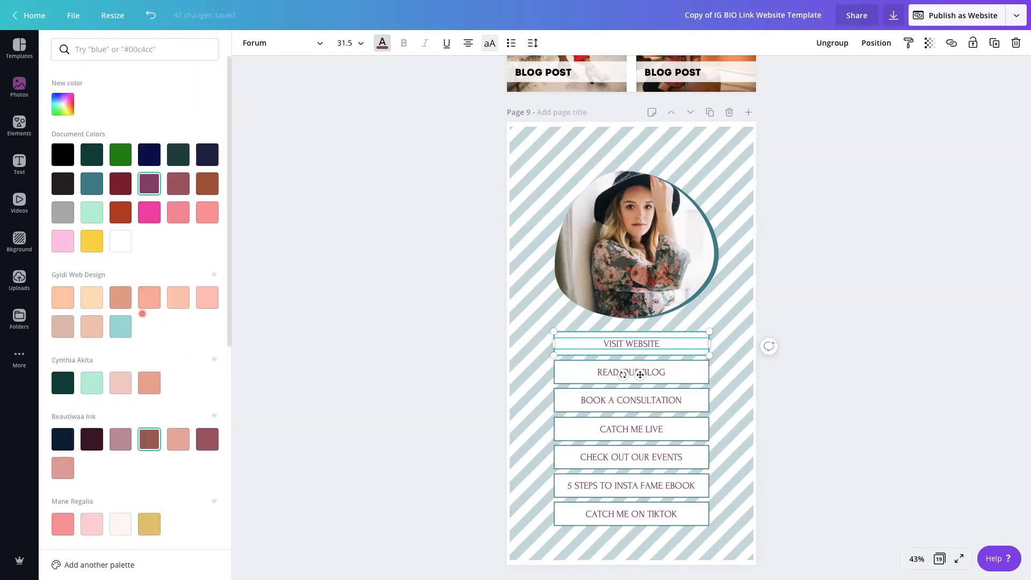
left_click(89, 183)
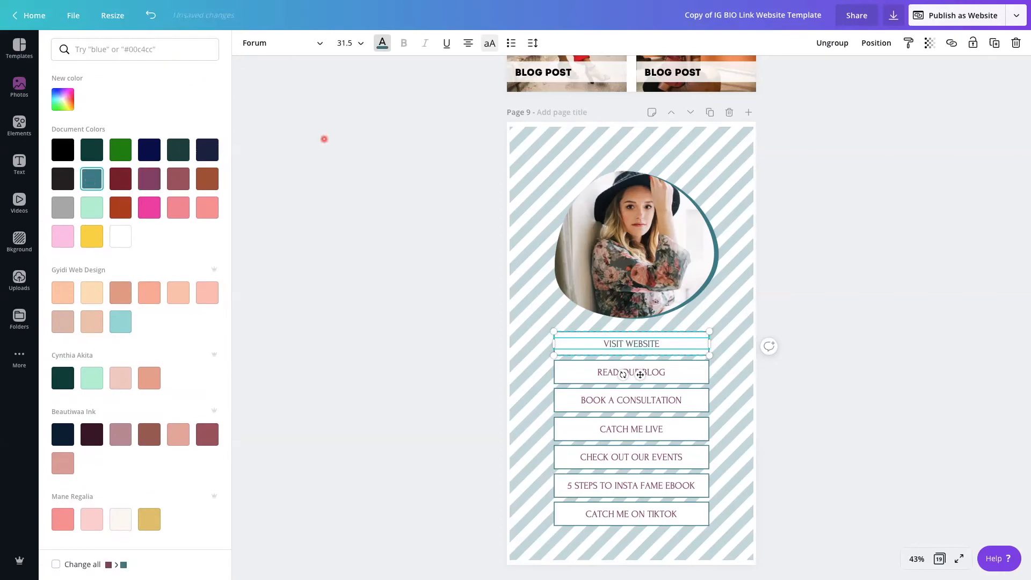
left_click(55, 565)
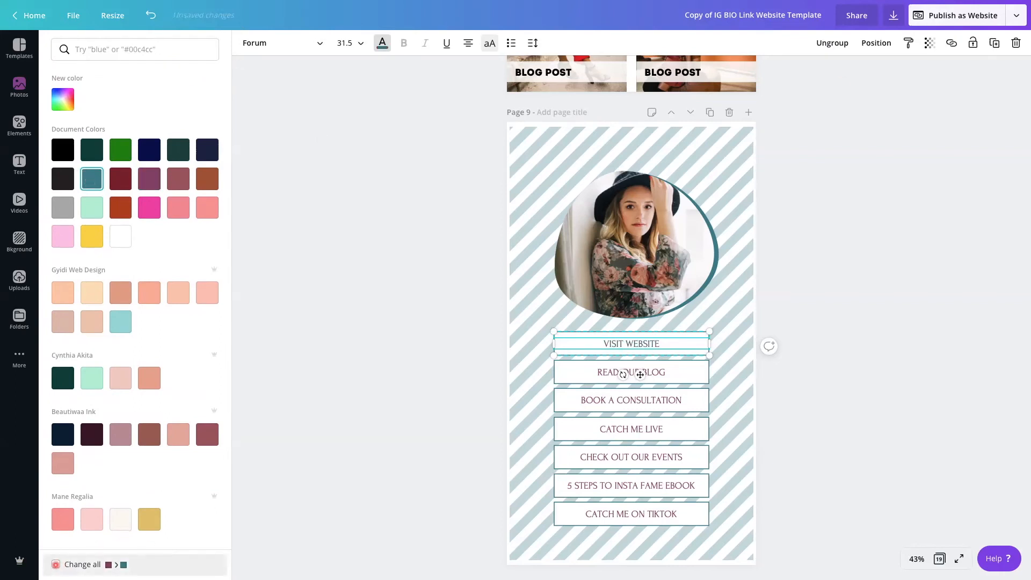
left_click(867, 309)
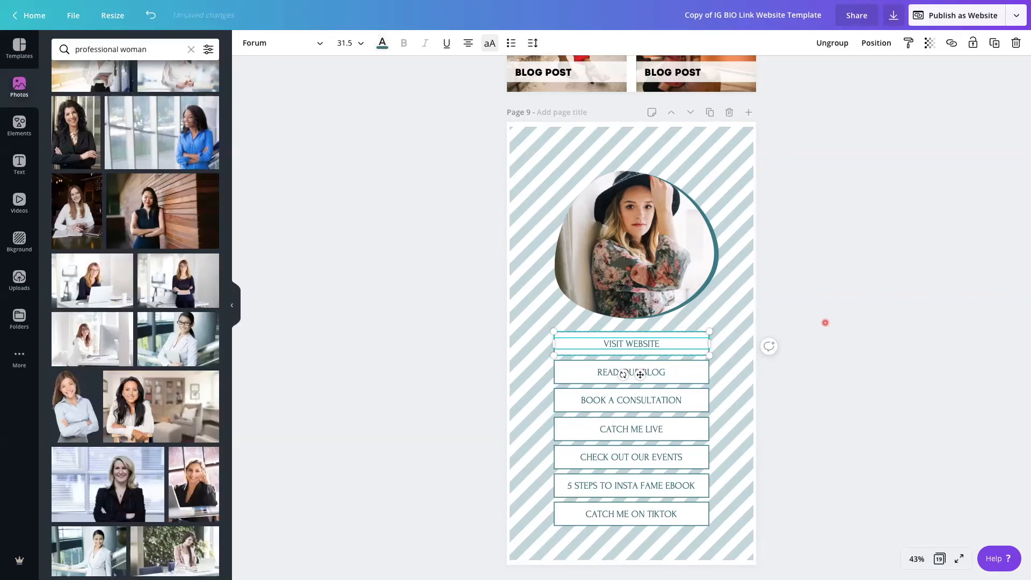
left_click(805, 336)
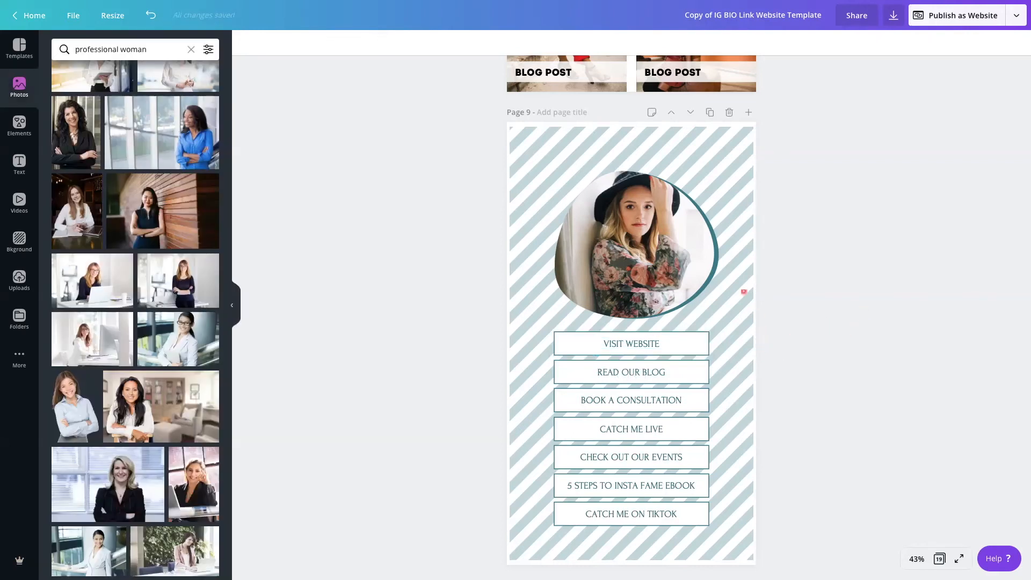
Lock page 9's striped background in place
mouse_move(537, 346)
left_mouse_down()
mouse_move(591, 342)
mouse_move(539, 343)
left_mouse_up()
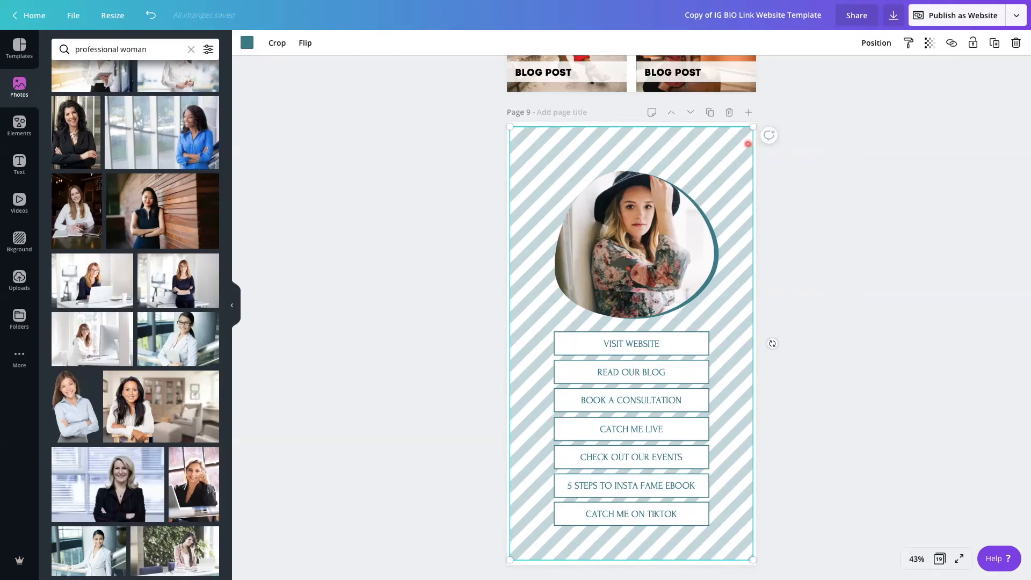
left_click(973, 43)
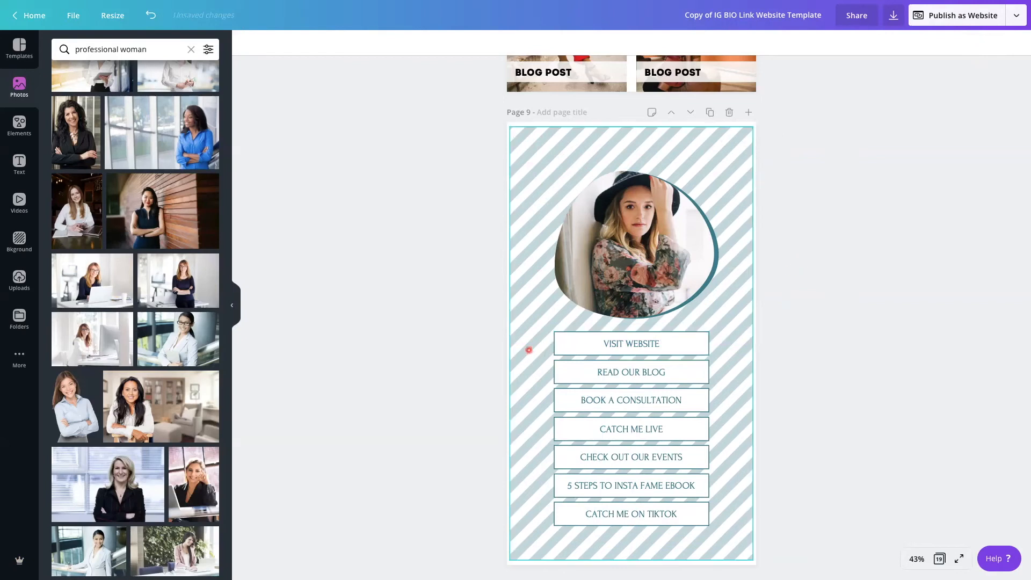
left_click_drag(546, 165, 577, 309)
left_click(538, 339)
Open the link settings of page 9's VISIT WEBSITE button
left_click_drag(538, 340, 651, 349)
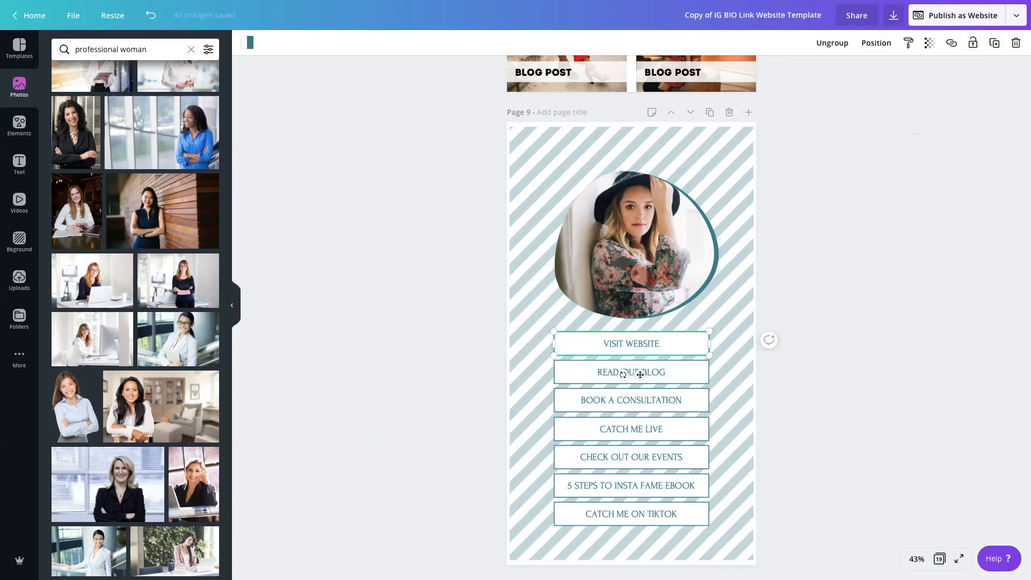
left_click(951, 43)
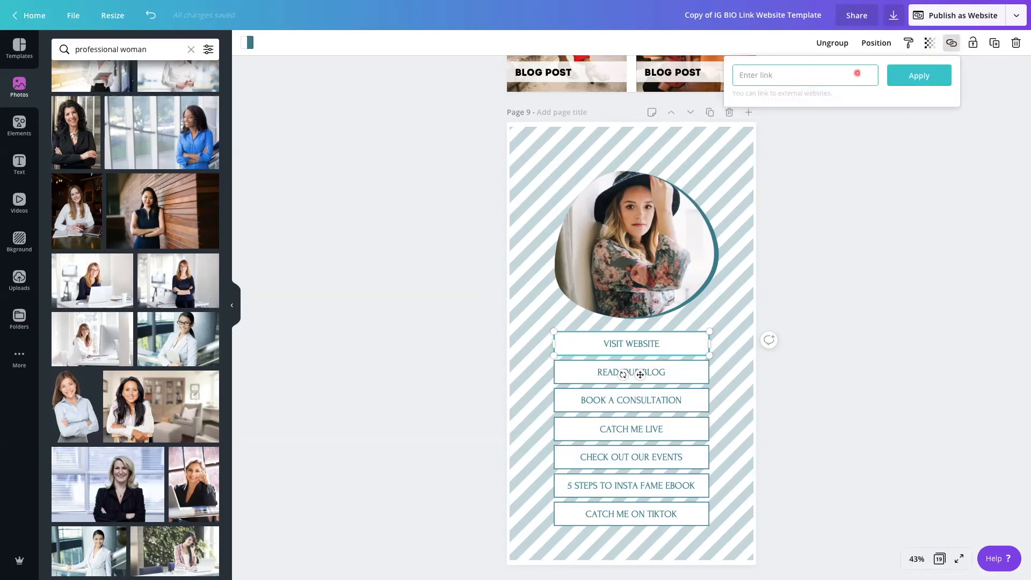
left_click(884, 214)
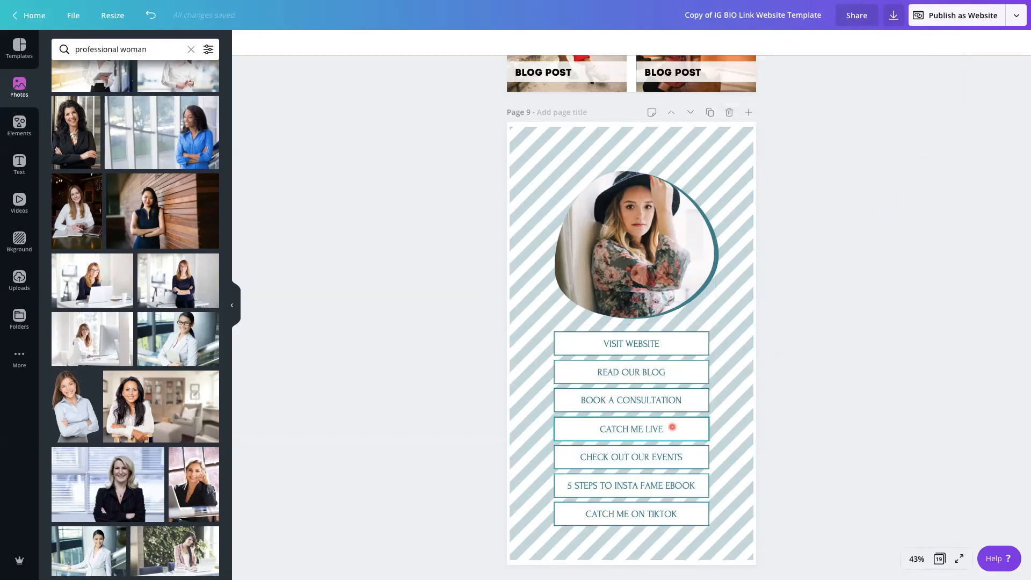
Group the parts of page 13's Facebook icon and open the link settings of the group
scroll(672, 428, "down", 3)
scroll(672, 428, "down", 12)
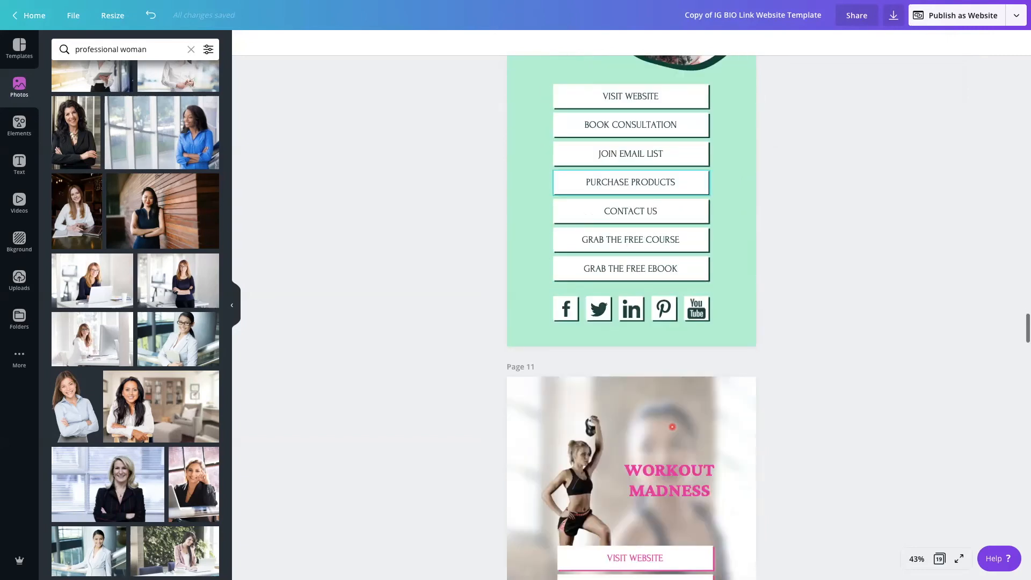
scroll(672, 427, "down", 7)
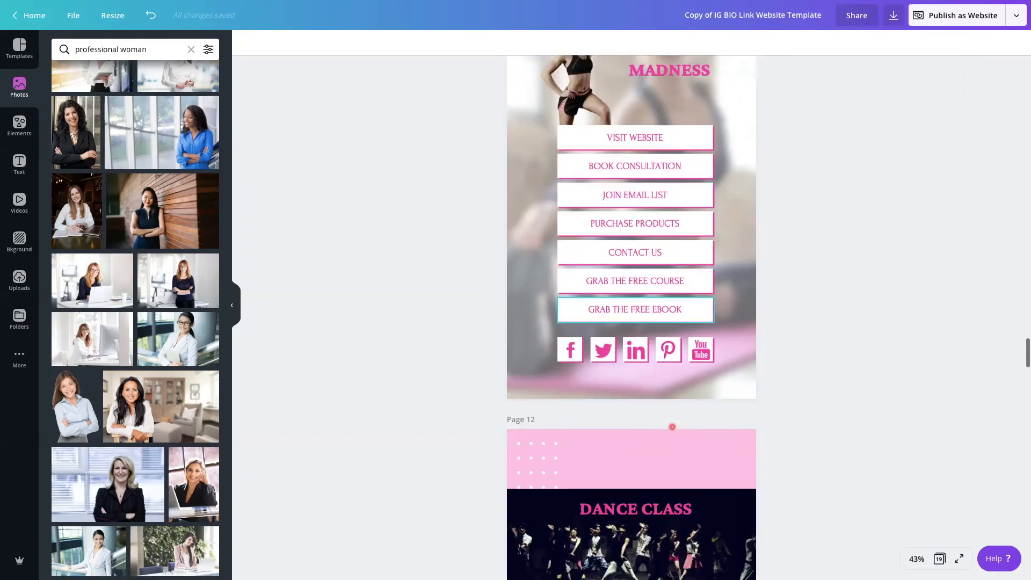
scroll(672, 427, "down", 10)
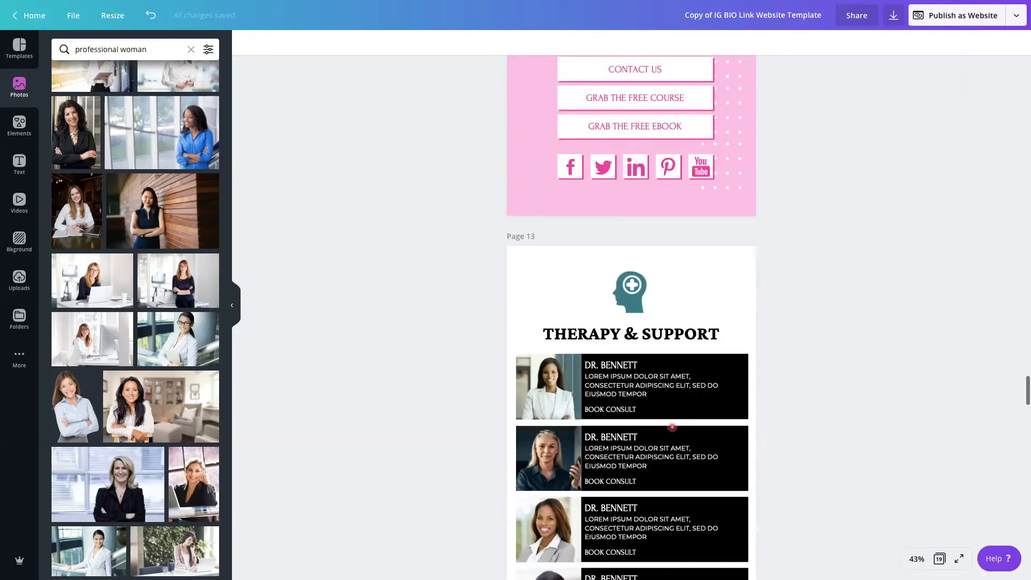
scroll(673, 427, "down", 5)
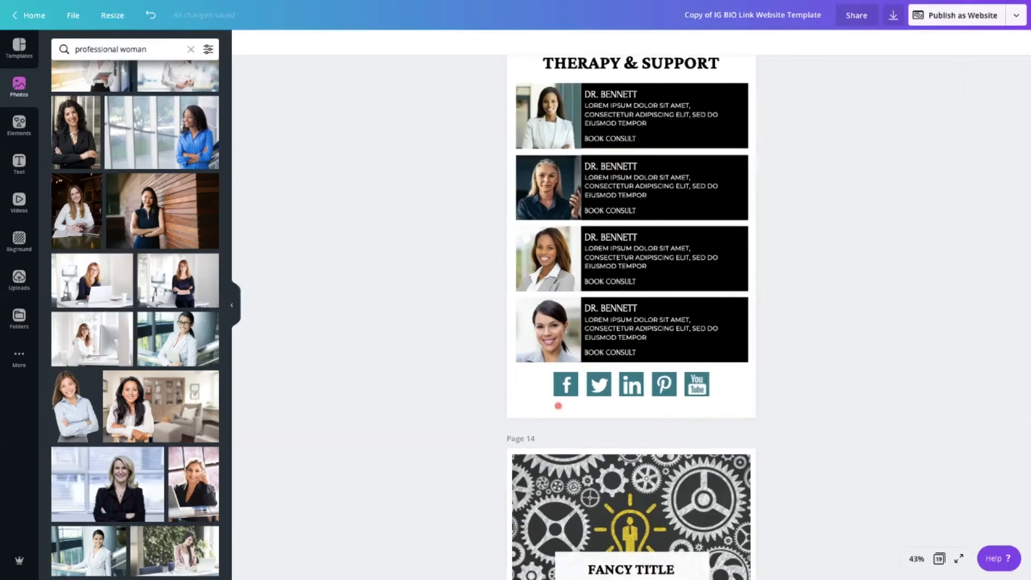
left_click(566, 376)
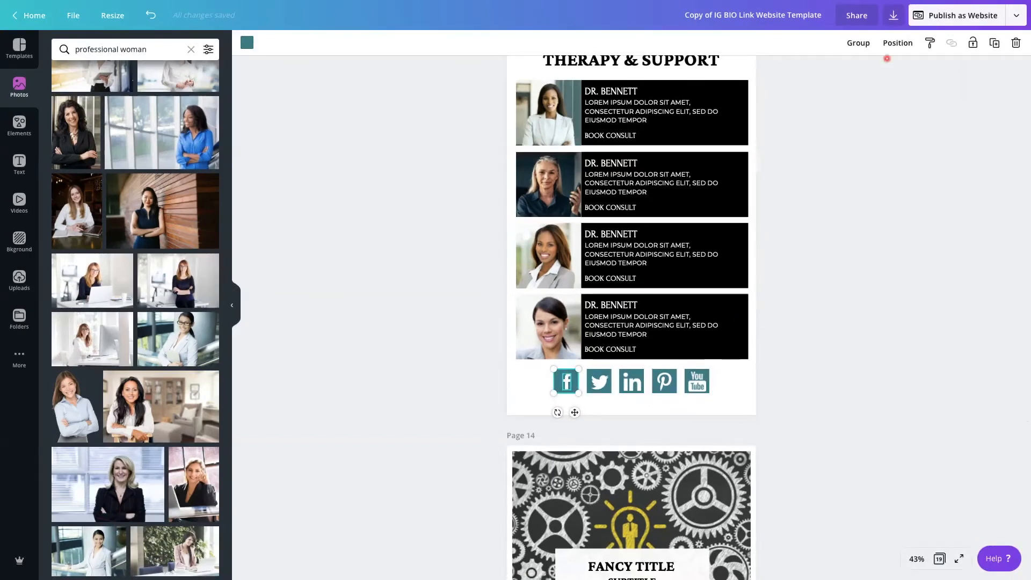
left_click(858, 44)
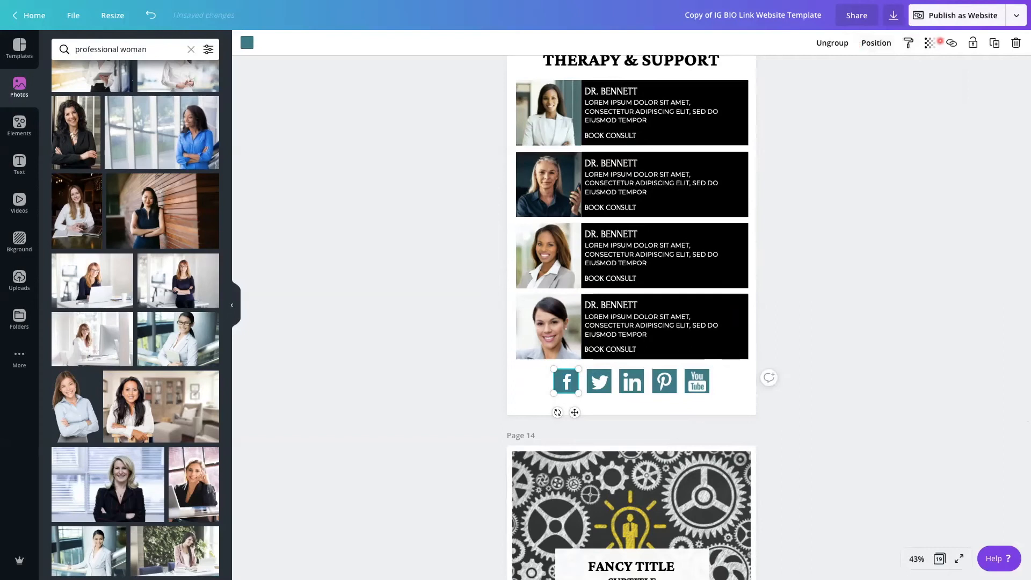
left_click(951, 43)
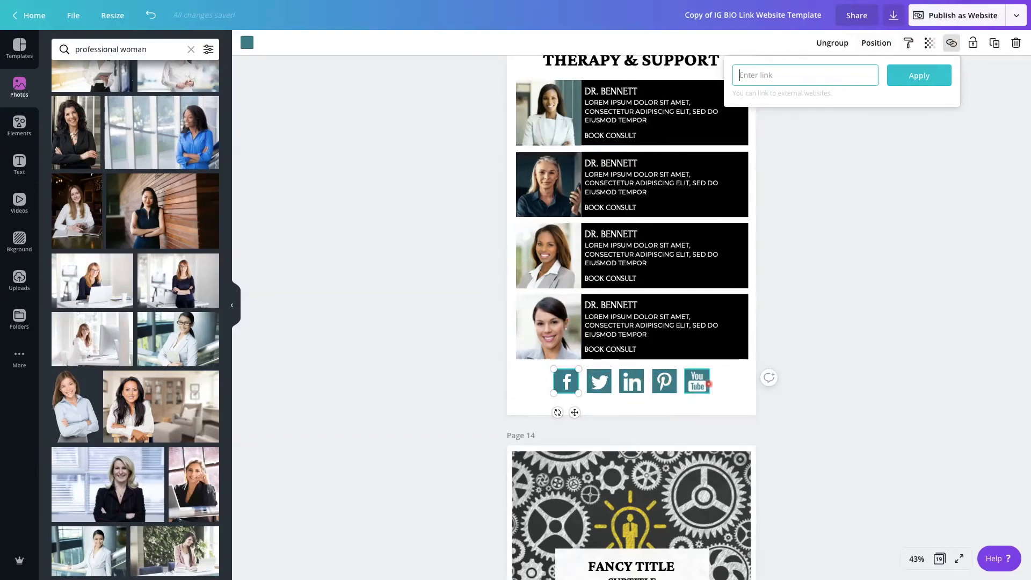
left_click(737, 395)
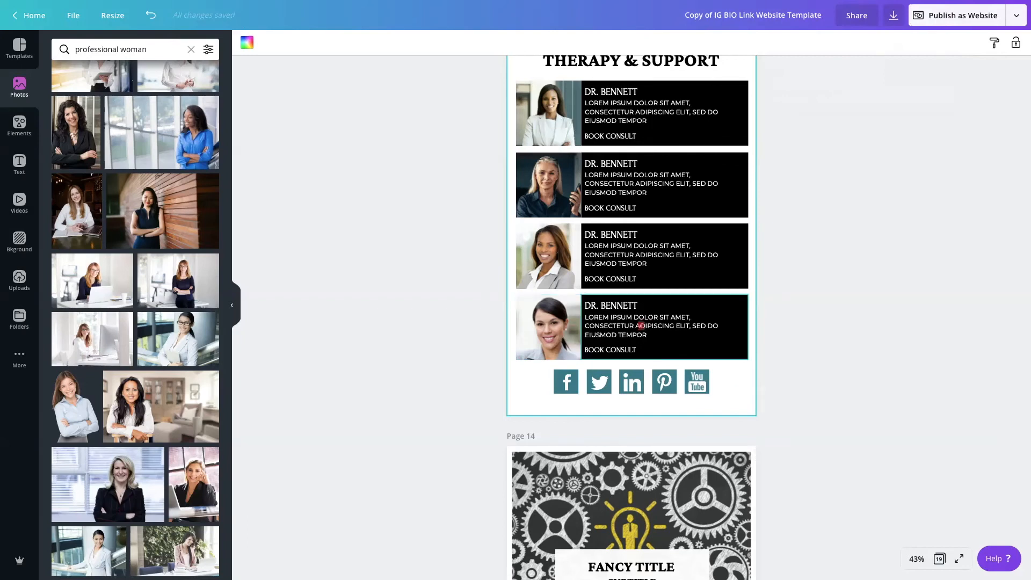
Open the link settings of the fourth profile's text box and of its photo on page 13
scroll(587, 329, "up", 2)
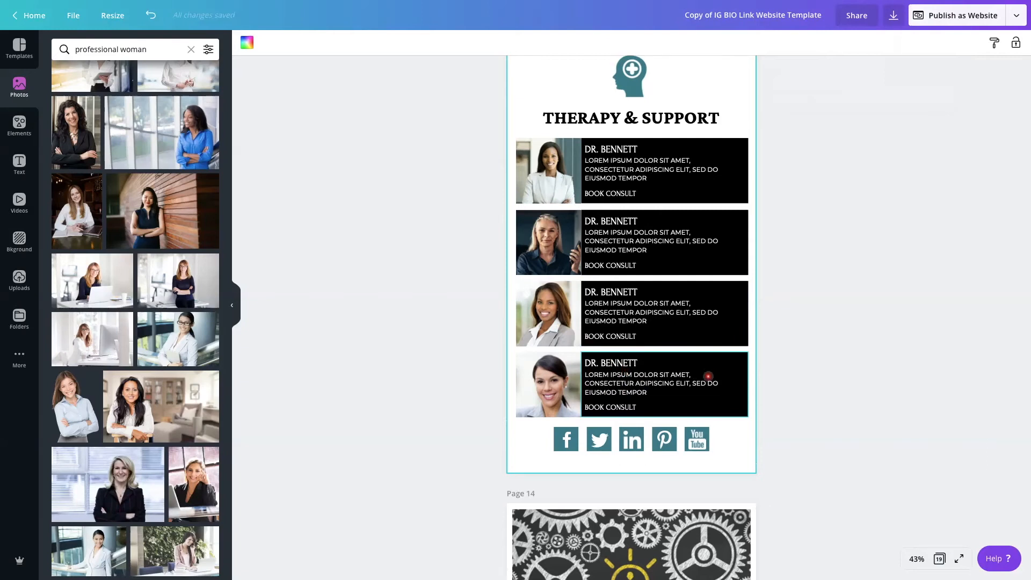
left_click(708, 377)
left_click(953, 43)
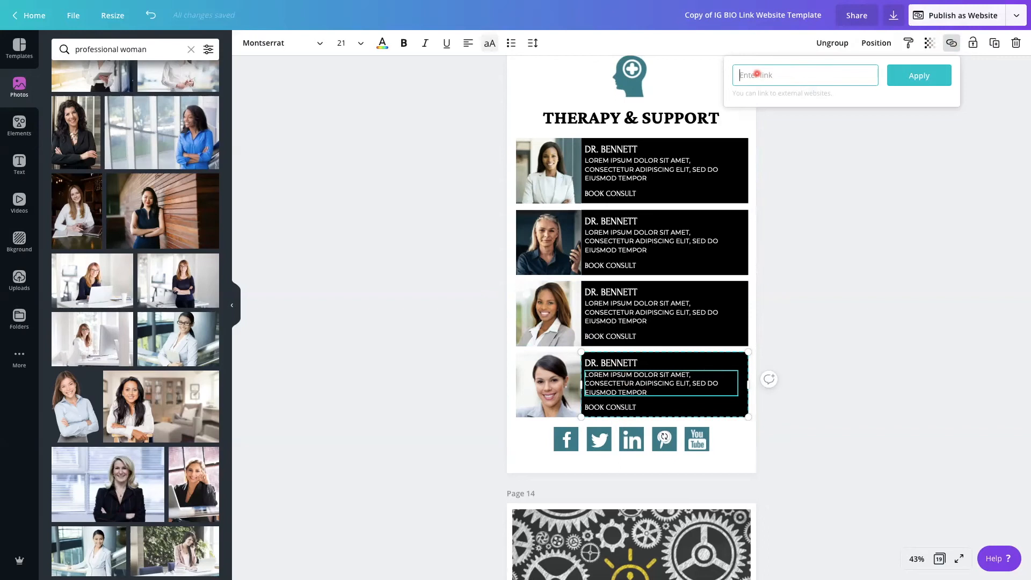
left_click(870, 341)
left_click(535, 384)
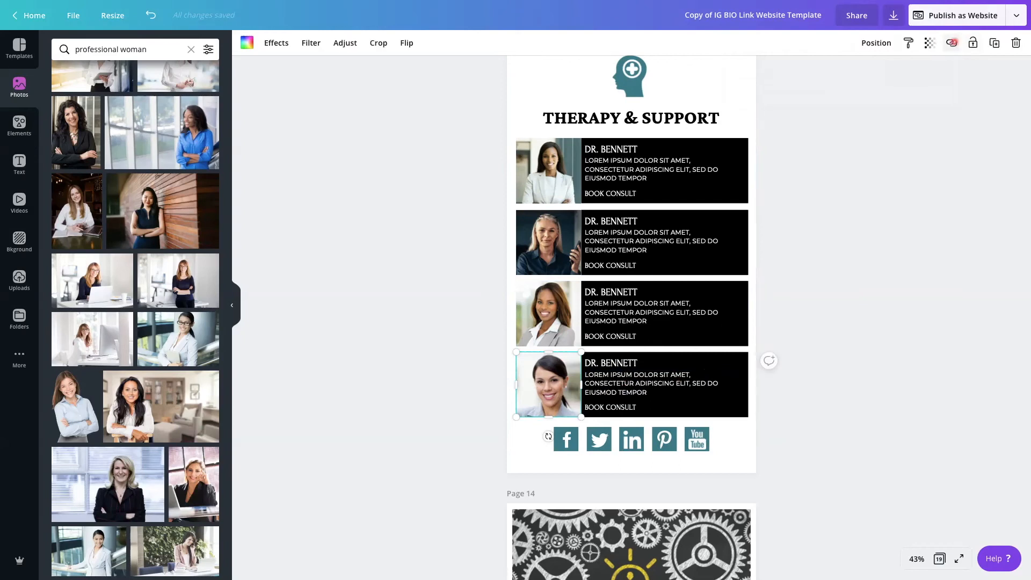
left_click(951, 42)
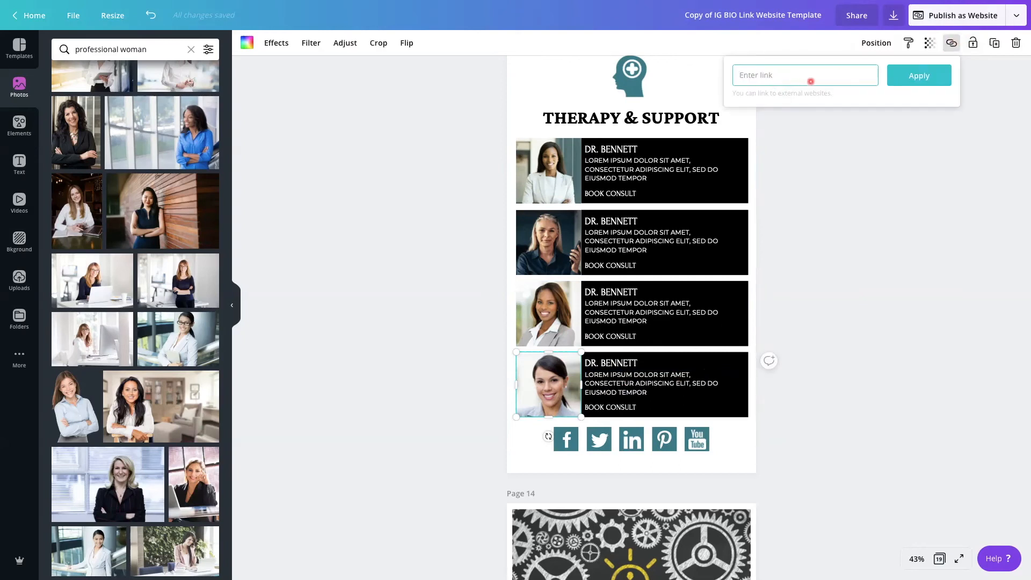
left_click(788, 168)
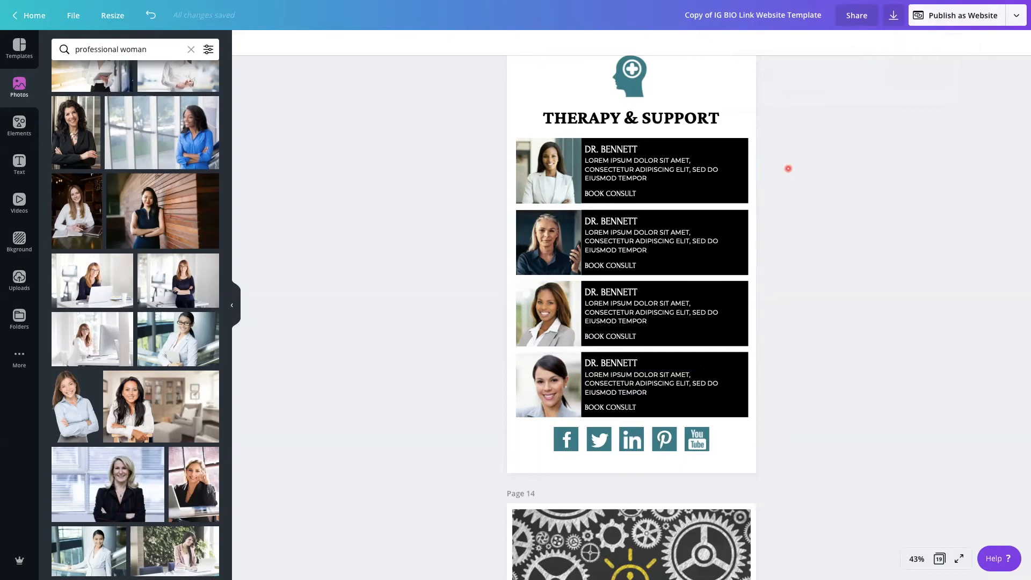
Change the BOOK label of the upper-left package on page 19 to "BUY"
scroll(788, 168, "down", 10)
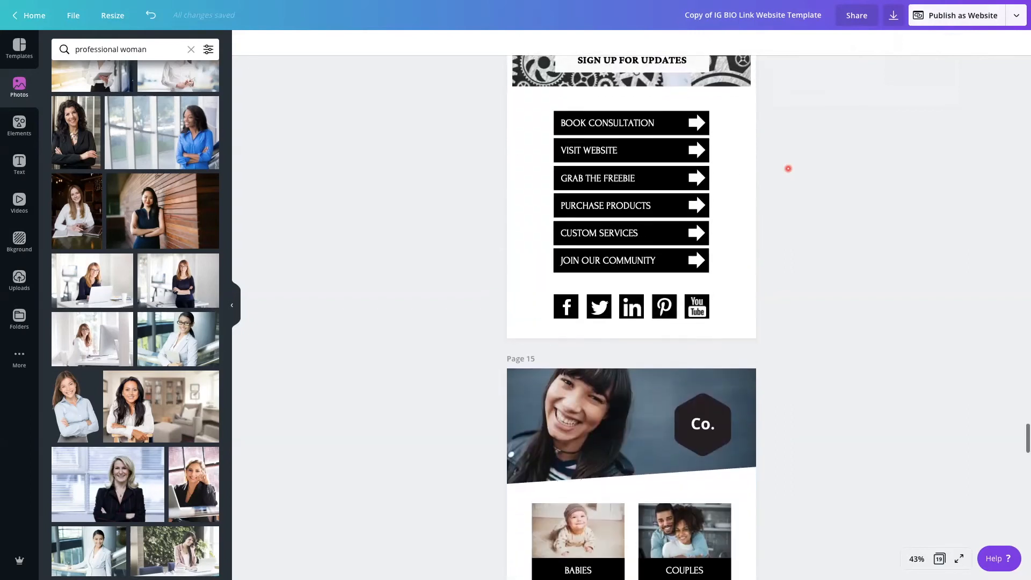
scroll(788, 169, "down", 6)
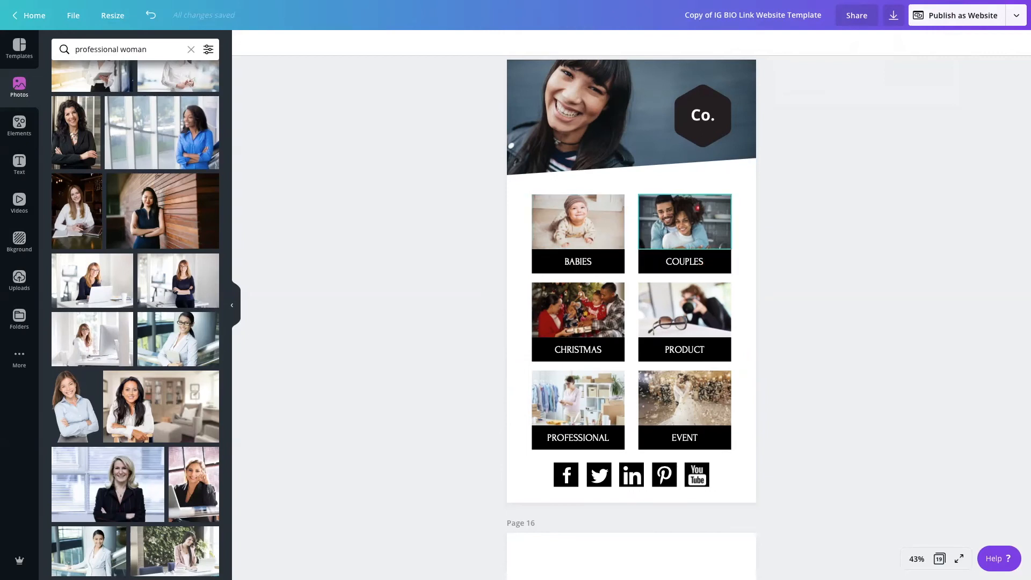
scroll(588, 262, "down", 9)
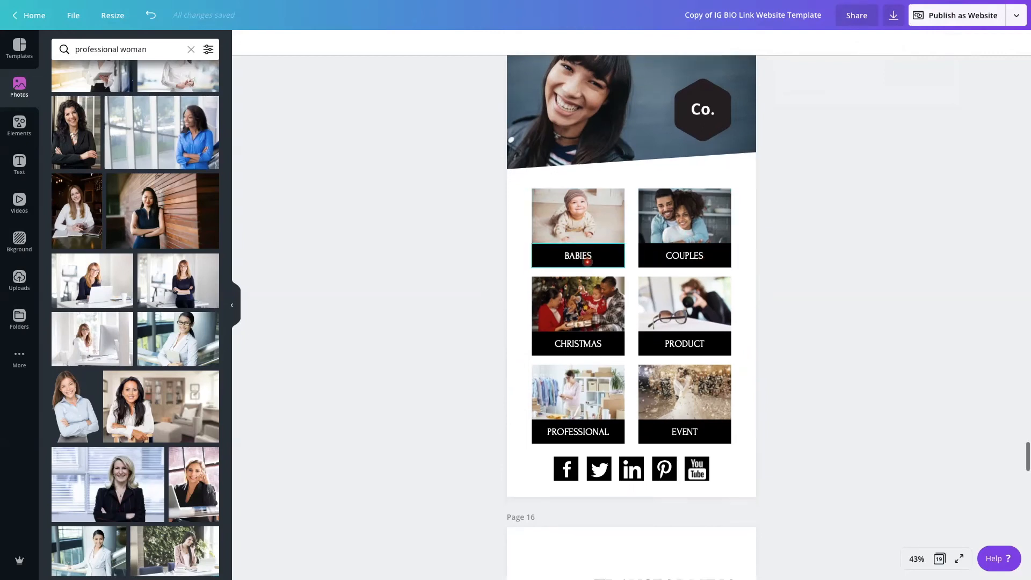
scroll(587, 261, "down", 9)
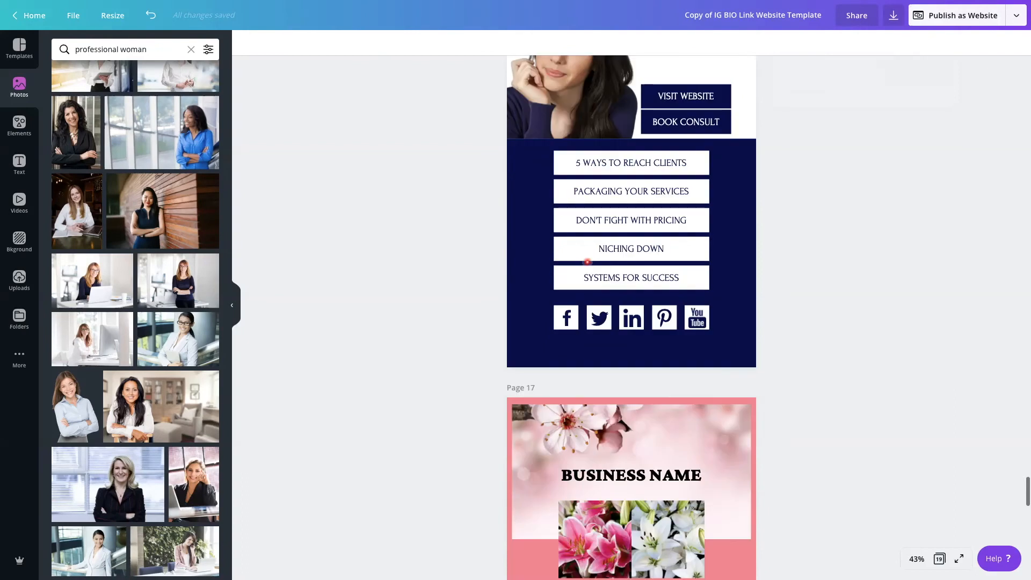
scroll(588, 261, "down", 4)
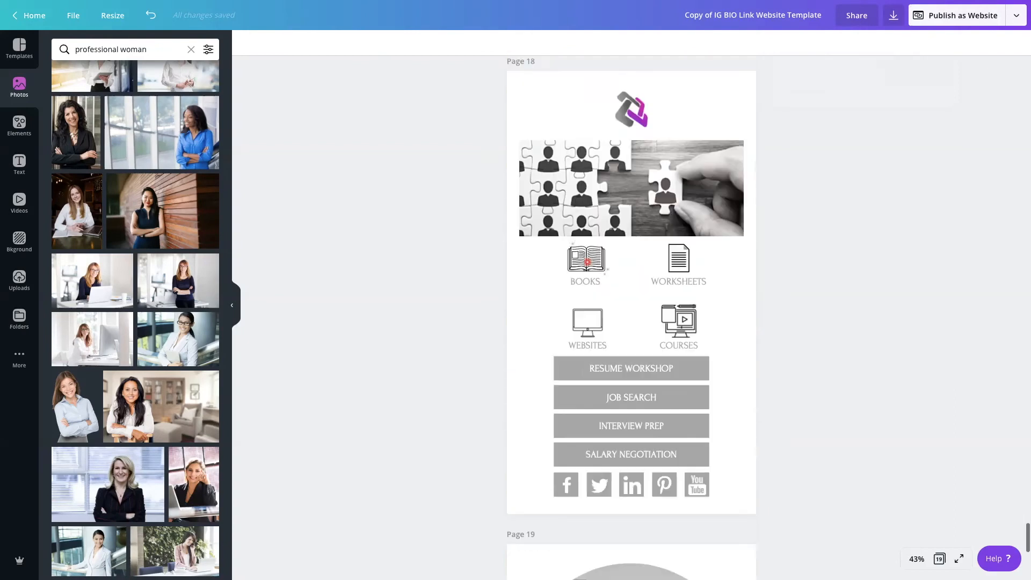
scroll(588, 261, "up", 10)
scroll(587, 262, "down", 15)
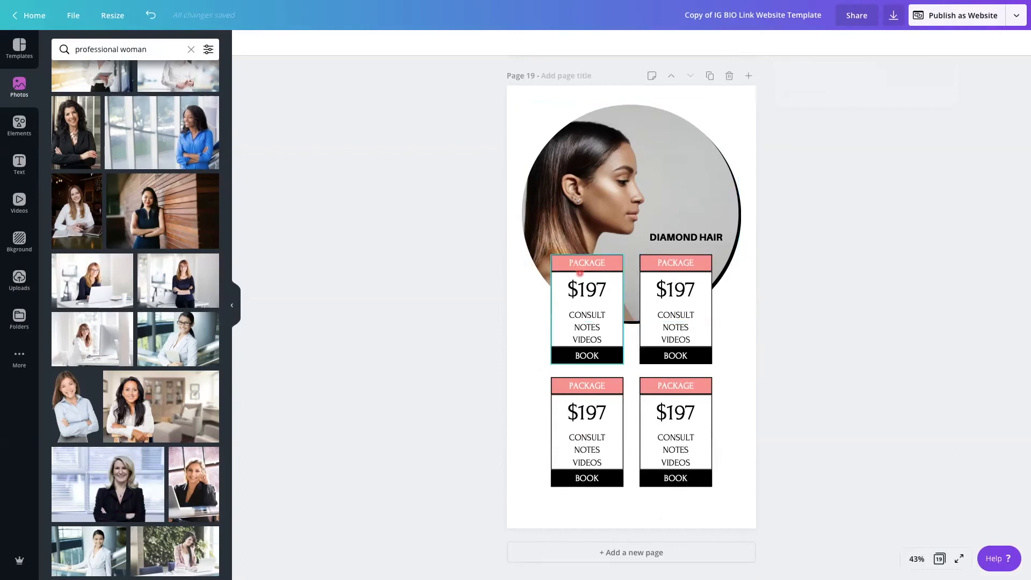
left_click(584, 306)
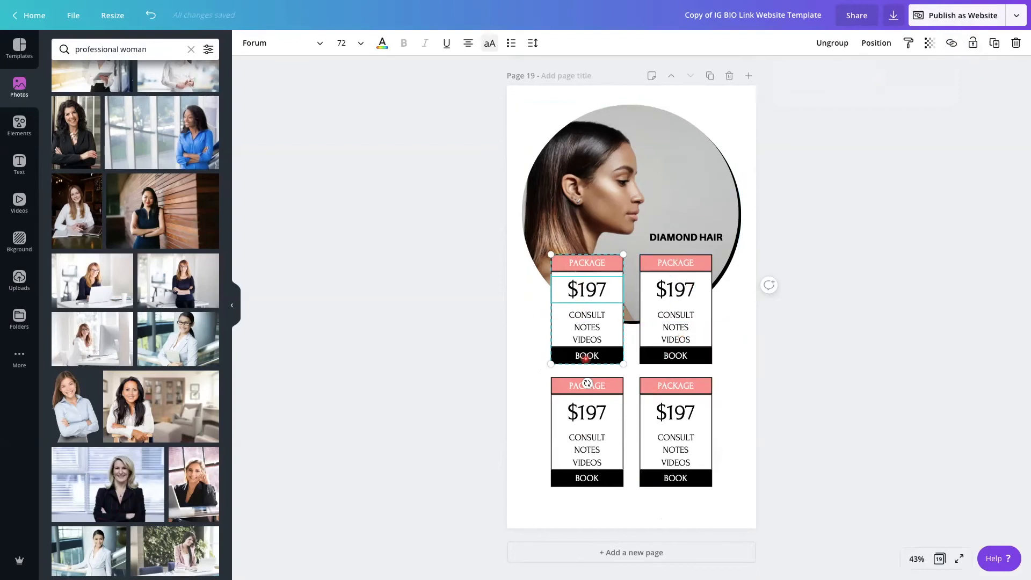
double_click(586, 357)
type("CA")
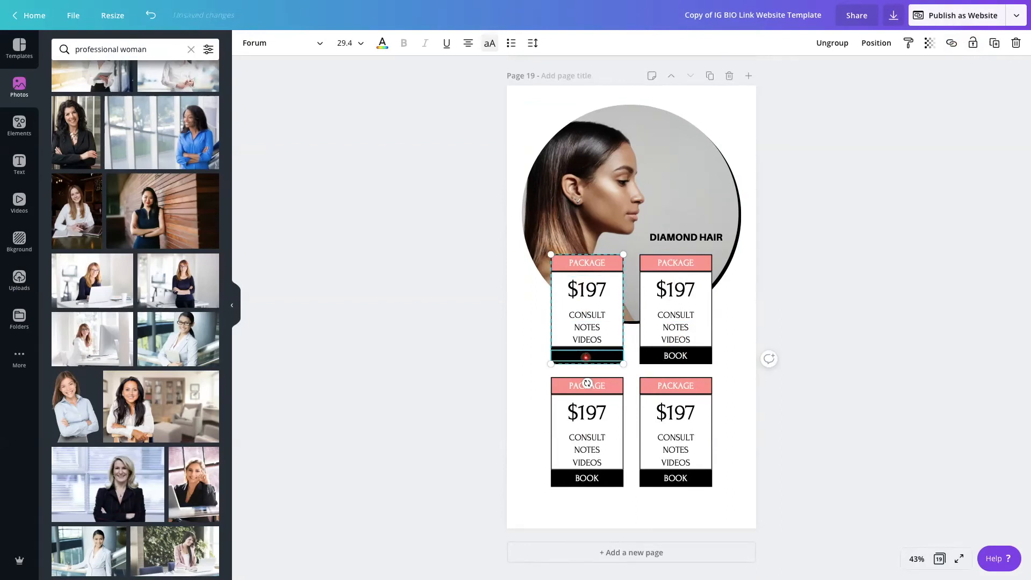
left_click(739, 391)
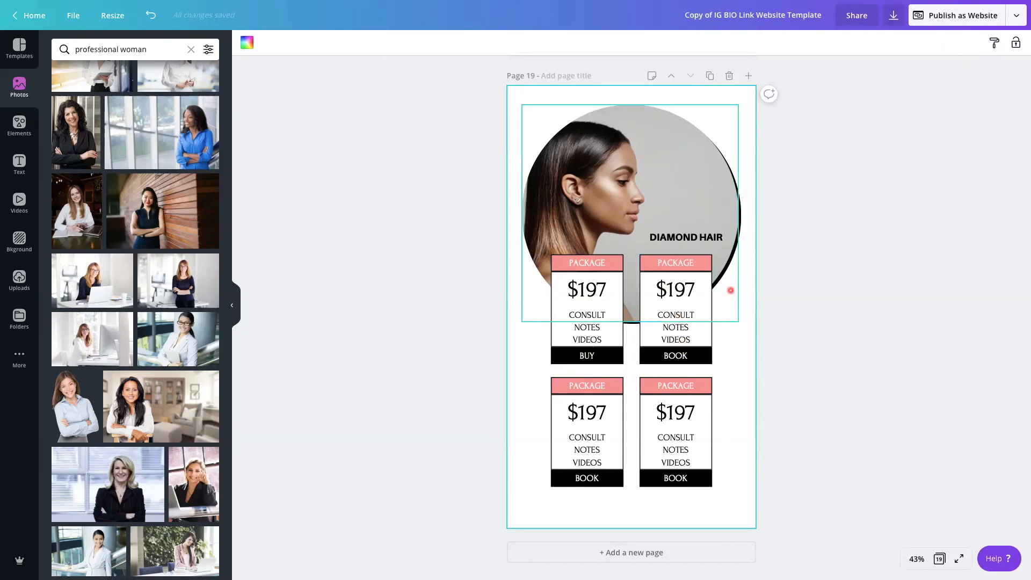
scroll(745, 275, "up", 2)
scroll(744, 275, "up", 8)
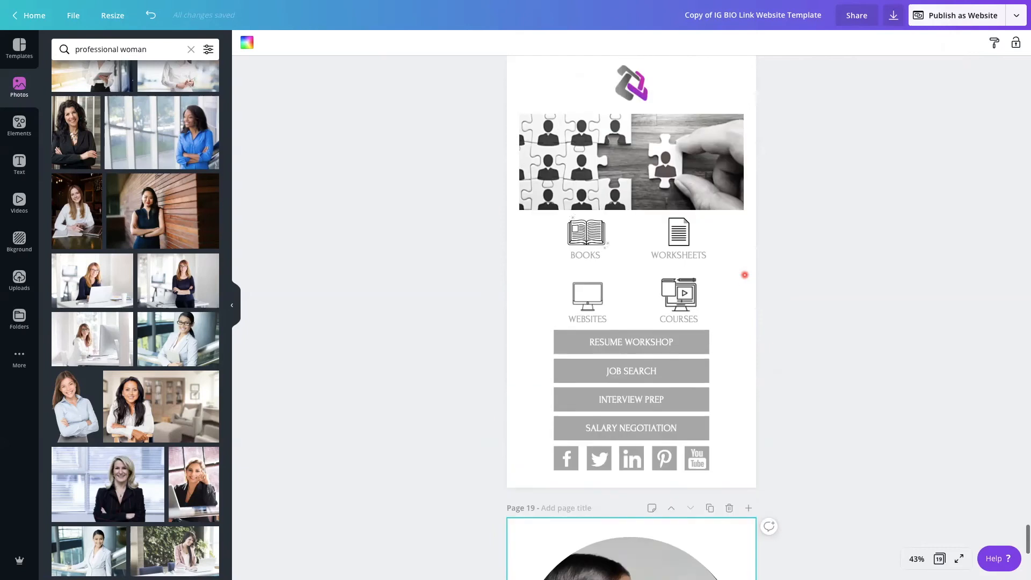
Duplicate page 18 and delete the logo, puzzle photo, four icons and their labels from the copy
scroll(744, 275, "up", 1)
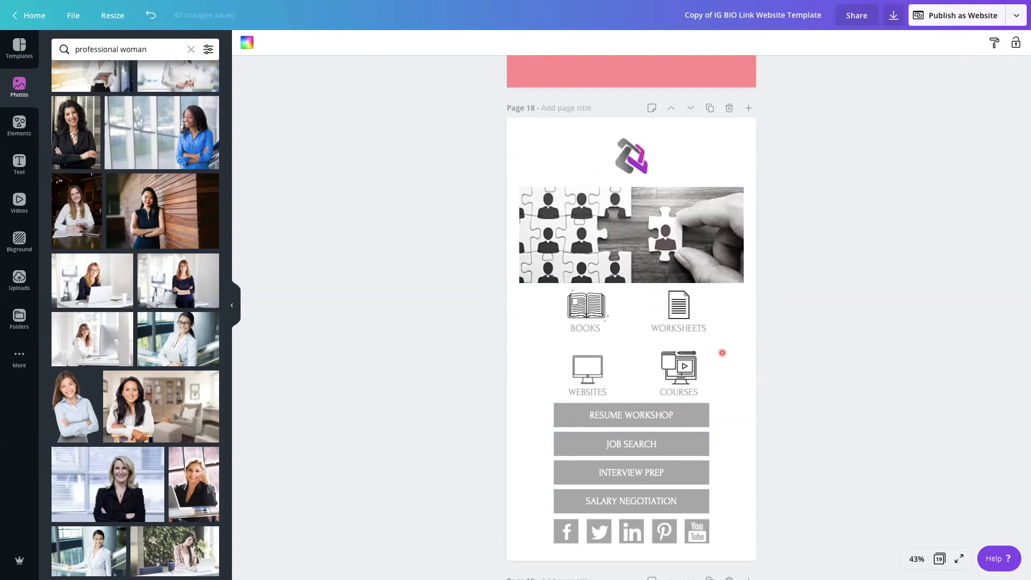
left_click(709, 108)
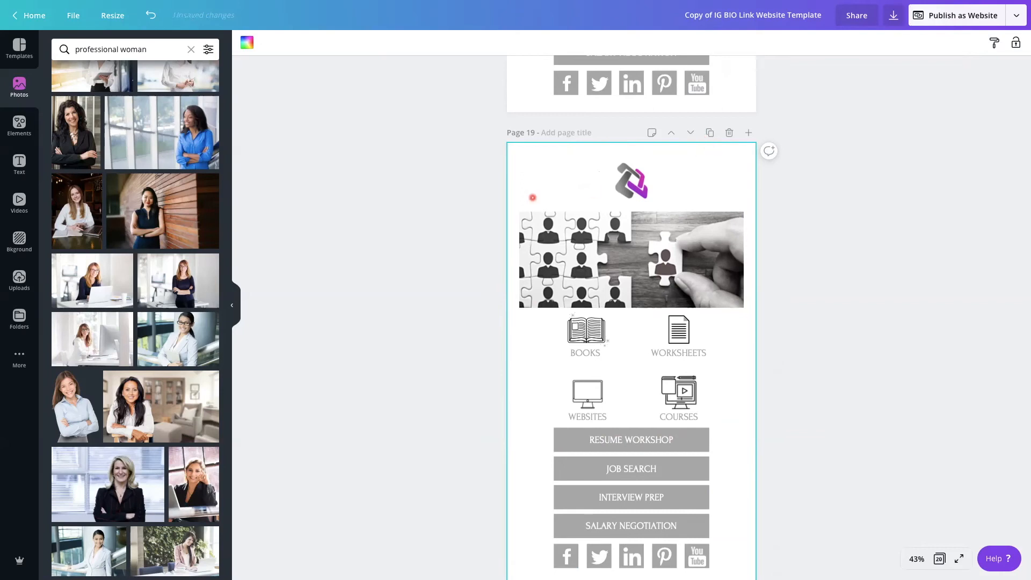
left_click_drag(523, 156, 745, 403)
key("Delete")
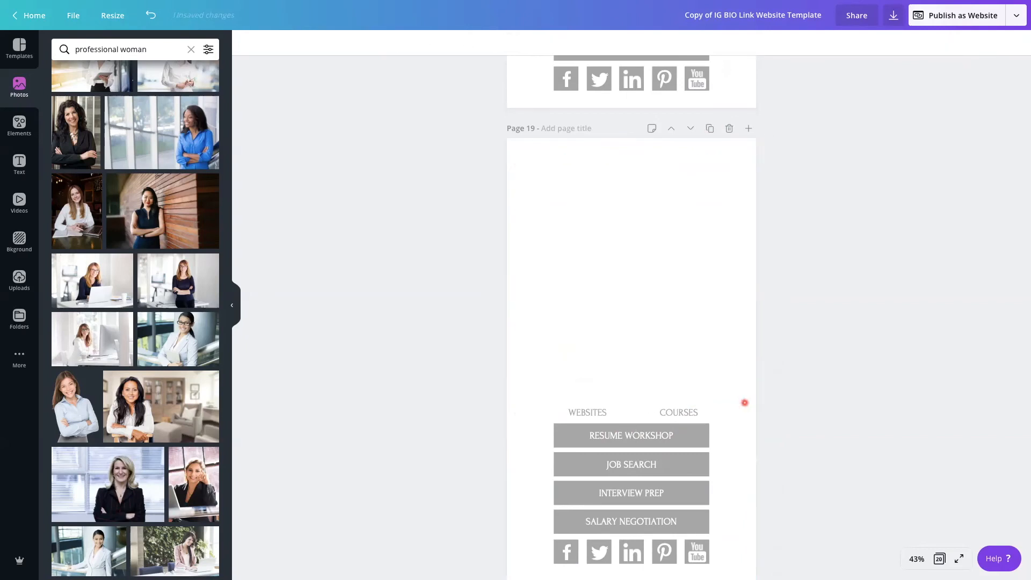
left_click_drag(534, 400, 714, 412)
key("Delete")
scroll(638, 256, "up", 3)
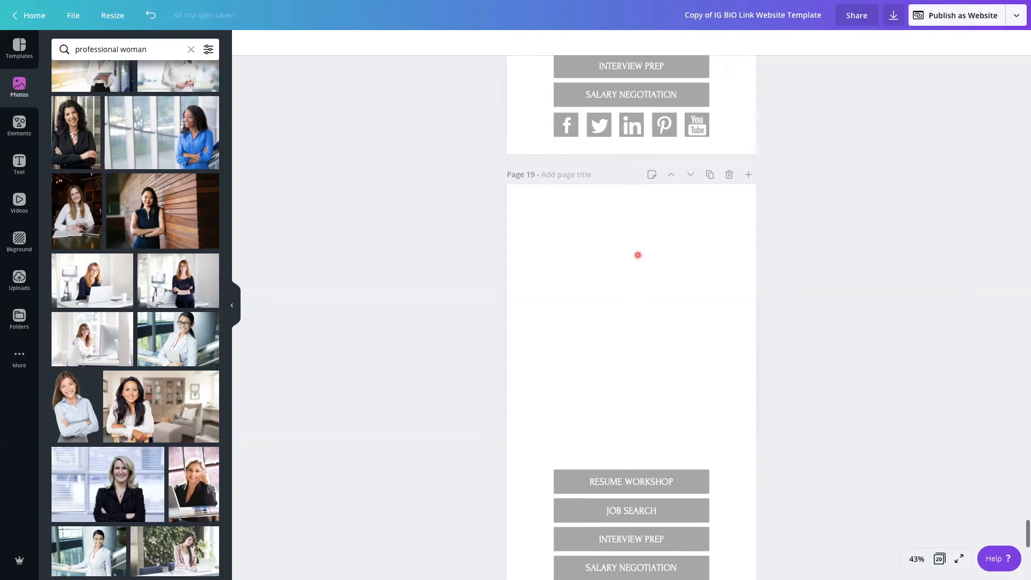
Replace page 18's social media icons with a duplicate of the SALARY NEGOTIATION button aligned beneath the original
scroll(638, 255, "up", 1)
left_click_drag(722, 220, 714, 192)
key("Delete")
left_click(995, 43)
left_click_drag(626, 179, 621, 203)
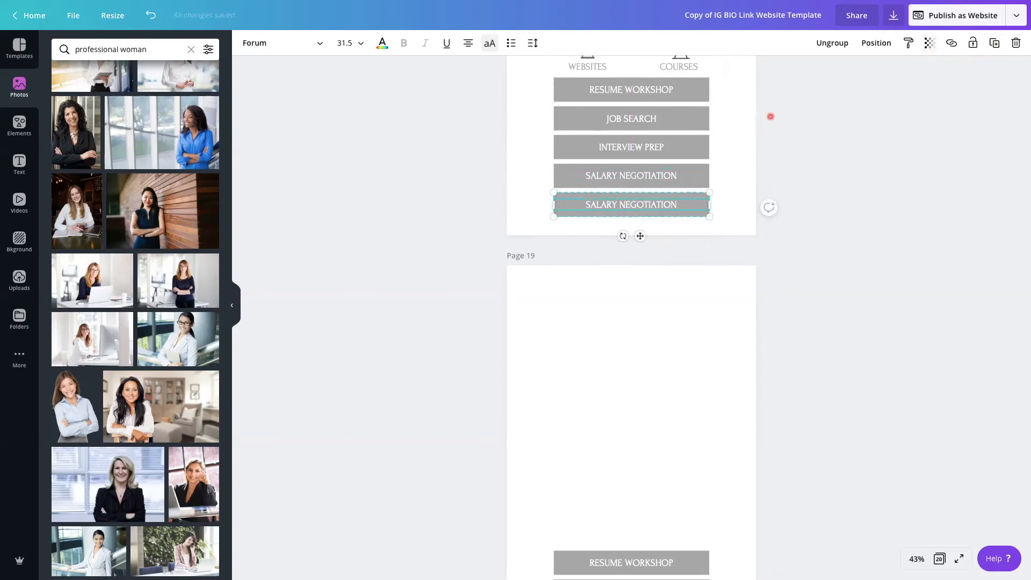
Move all five buttons on page 18 down together, close to the page's lower edge
left_click(539, 95)
left_click_drag(541, 91, 722, 208)
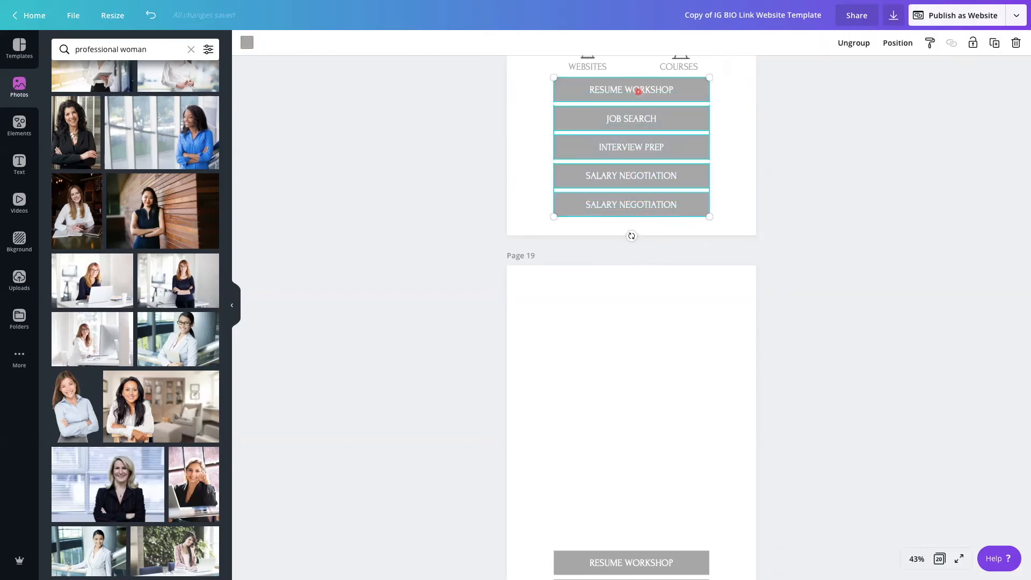
left_click_drag(638, 92, 639, 107)
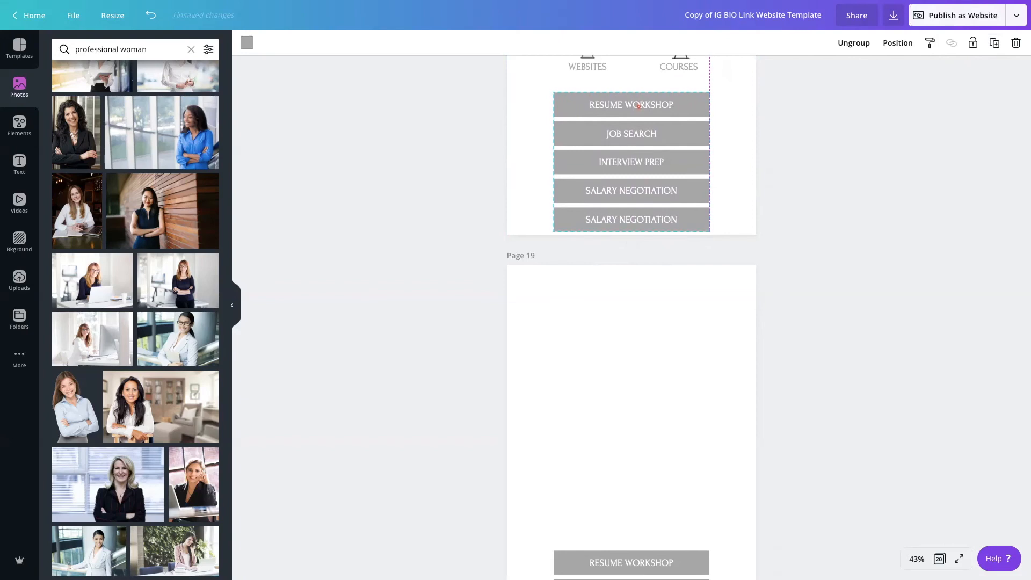
left_click_drag(639, 106, 638, 107)
Copy page 18's five buttons to the top of page 19 and place a duplicate of the set directly beneath them
scroll(637, 253, "down", 1)
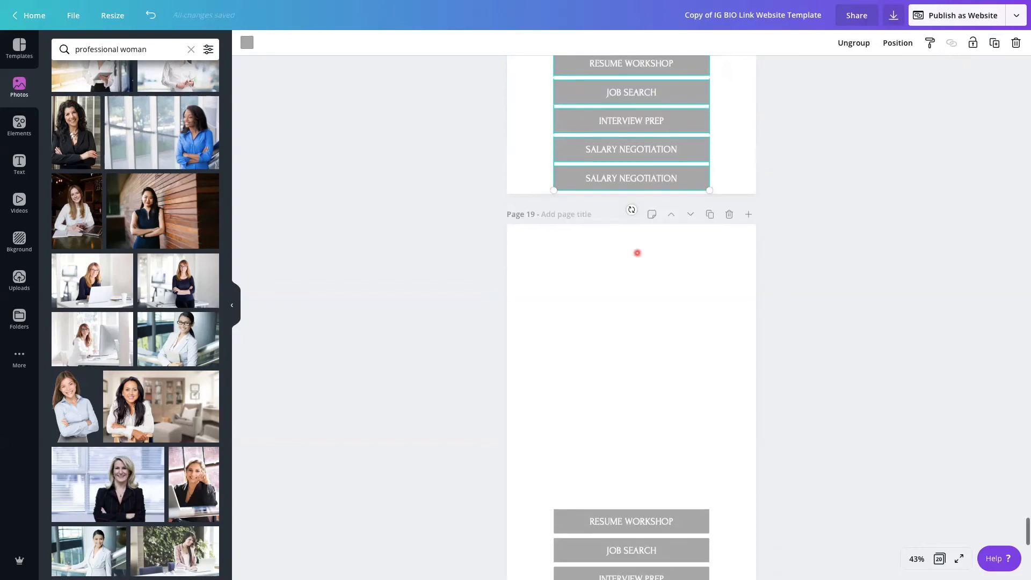
left_click_drag(630, 94, 630, 273)
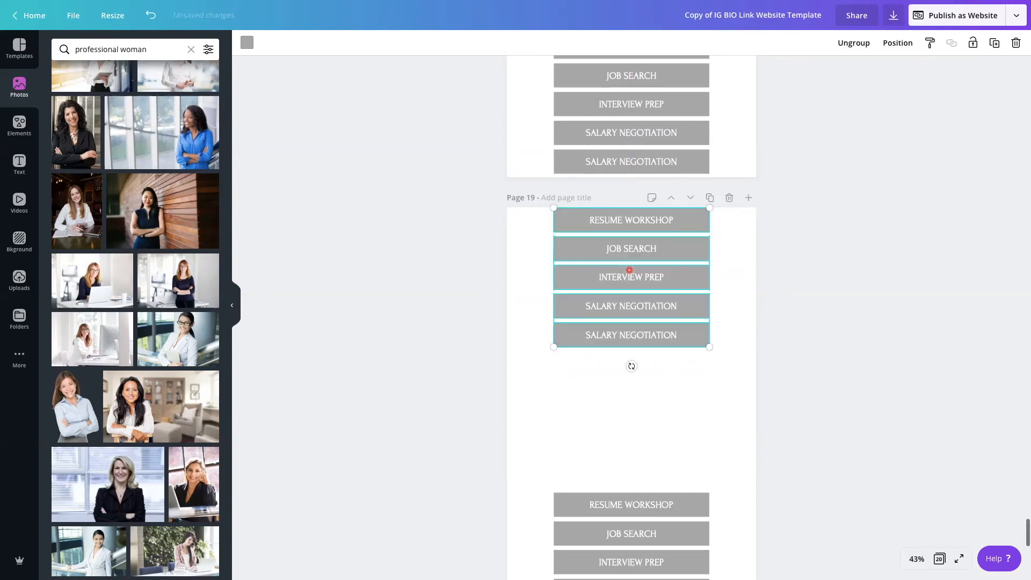
left_click(994, 43)
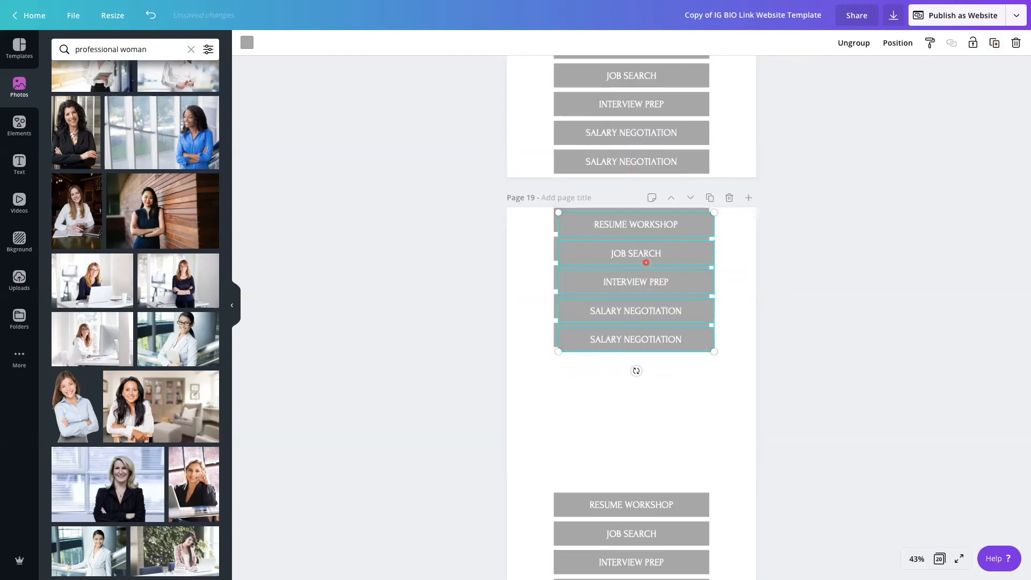
left_click_drag(642, 254, 639, 393)
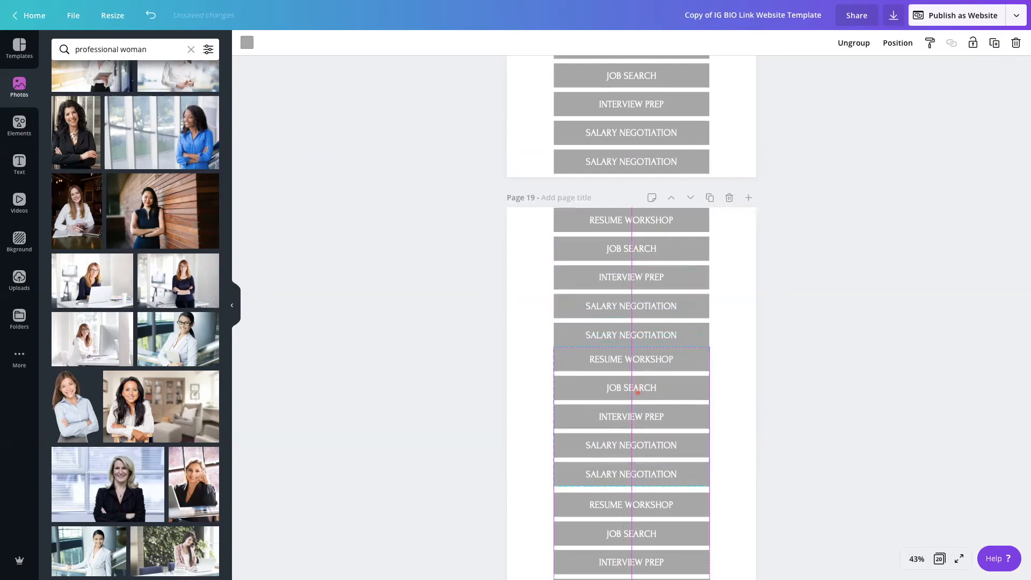
left_click_drag(638, 392, 637, 391)
Shift the second set of five buttons on page 19 down slightly to leave a gap below the first set
left_click(917, 558)
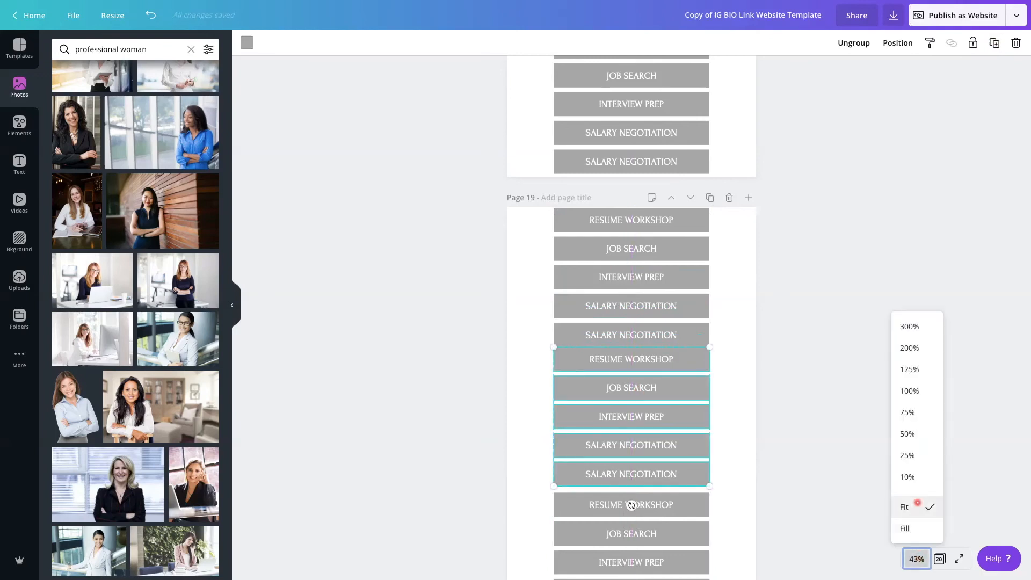
left_click(911, 392)
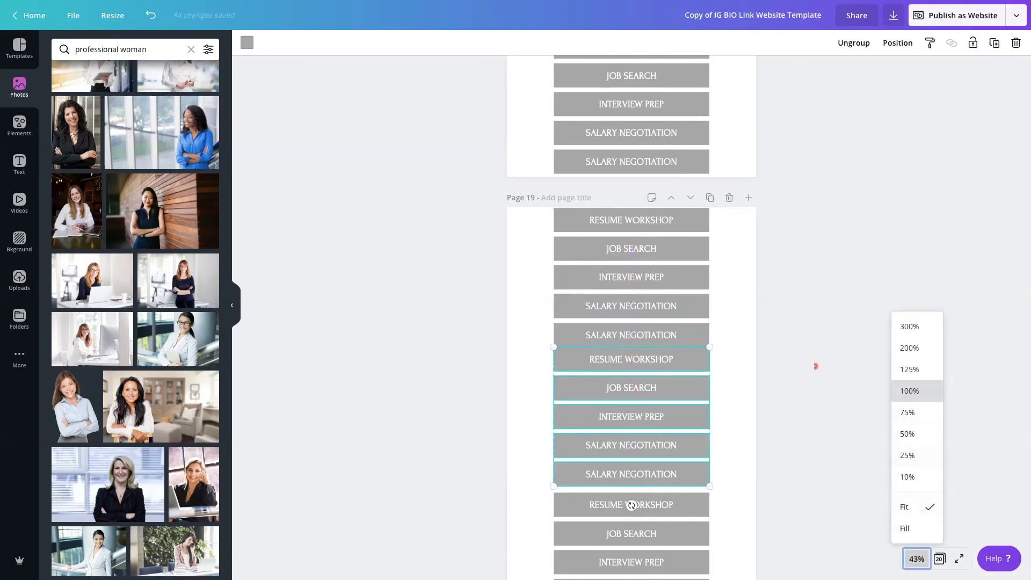
scroll(786, 363, "down", 2)
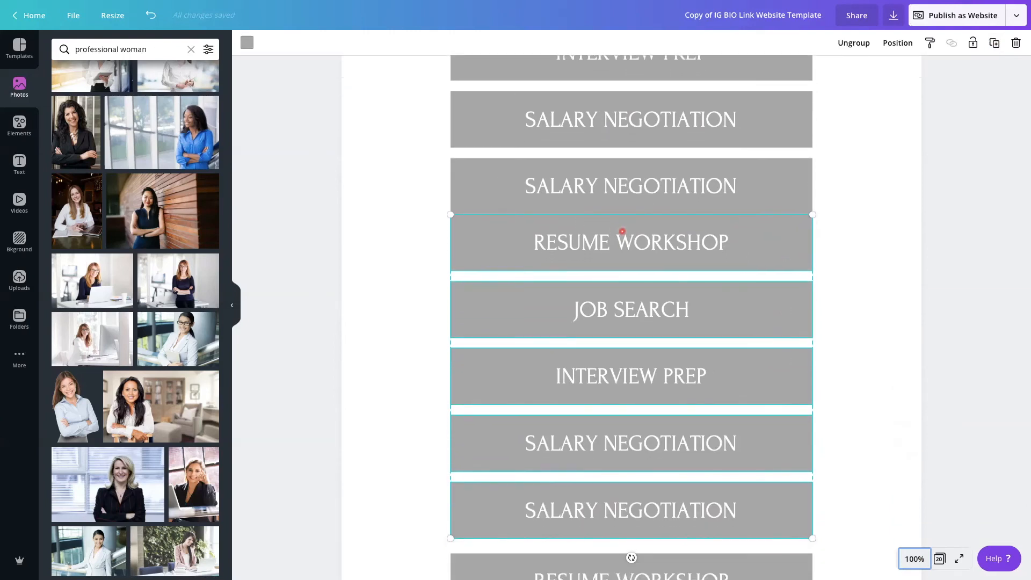
left_click_drag(621, 231, 621, 239)
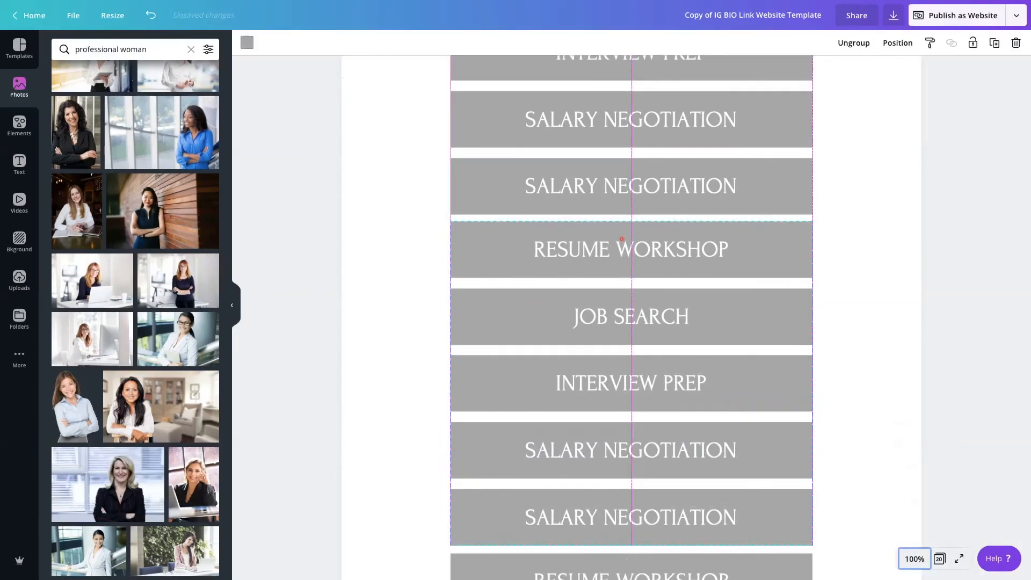
left_click_drag(621, 239, 621, 239)
left_click(876, 309)
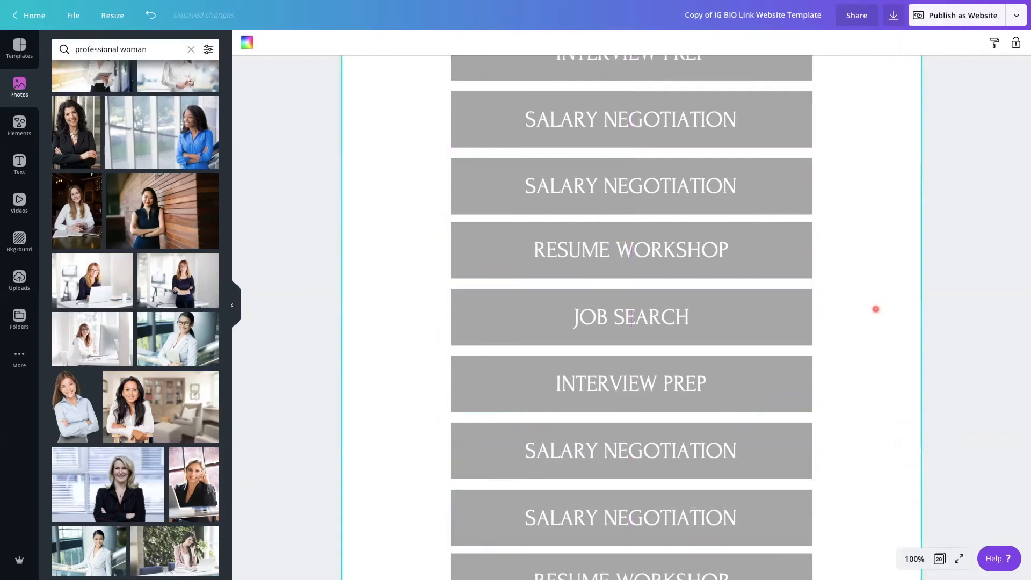
left_click(916, 559)
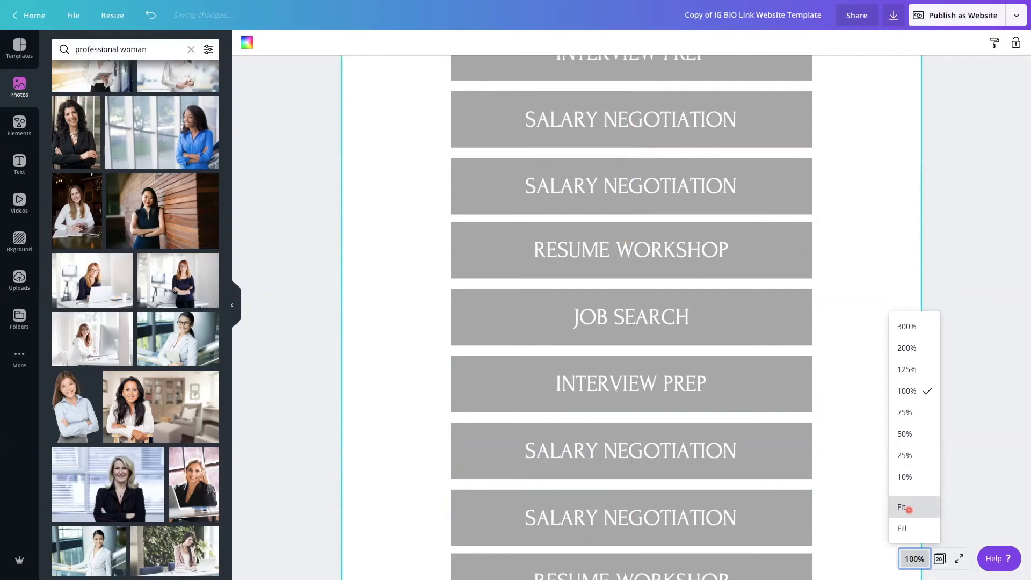
left_click(909, 509)
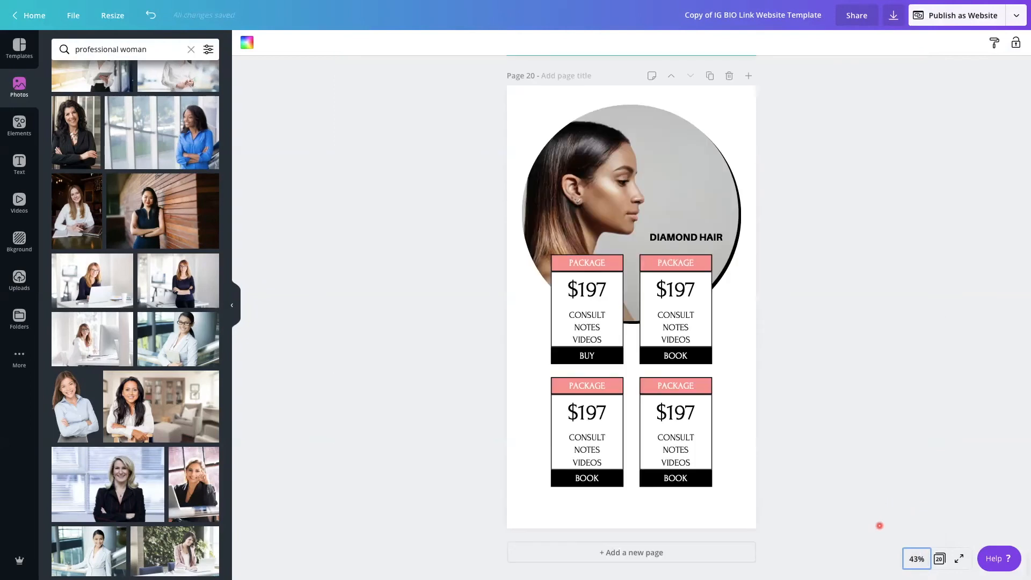
Check how the stack of buttons continues from page 18 onto page 19 down to the social media icons
scroll(880, 525, "up", 15)
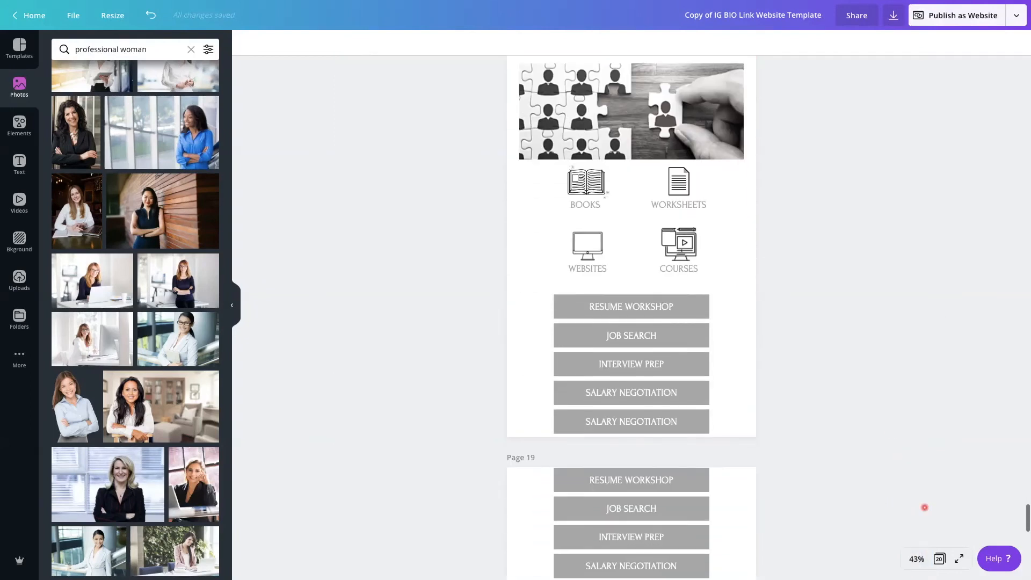
scroll(870, 510, "down", 5)
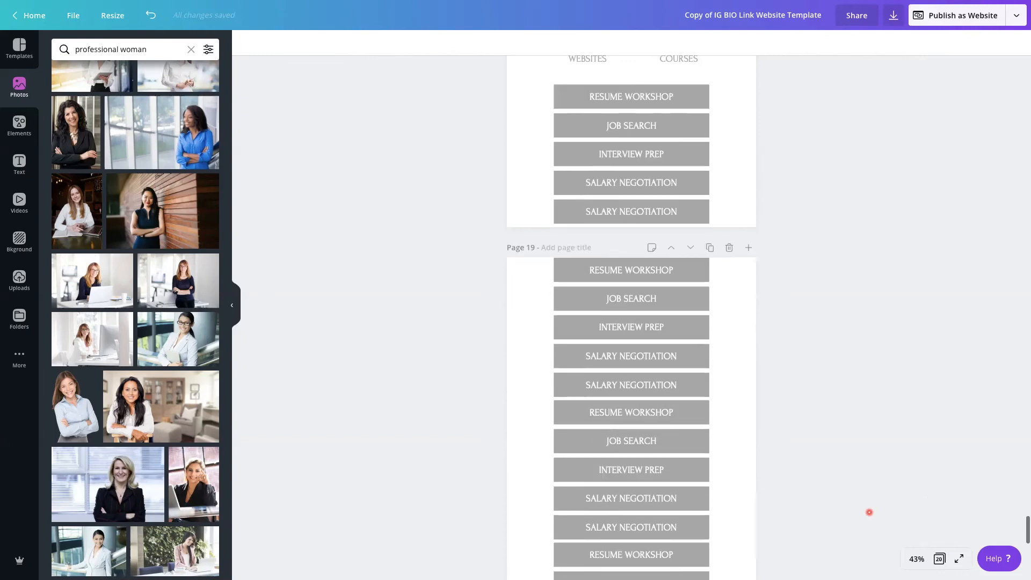
scroll(869, 512, "down", 3)
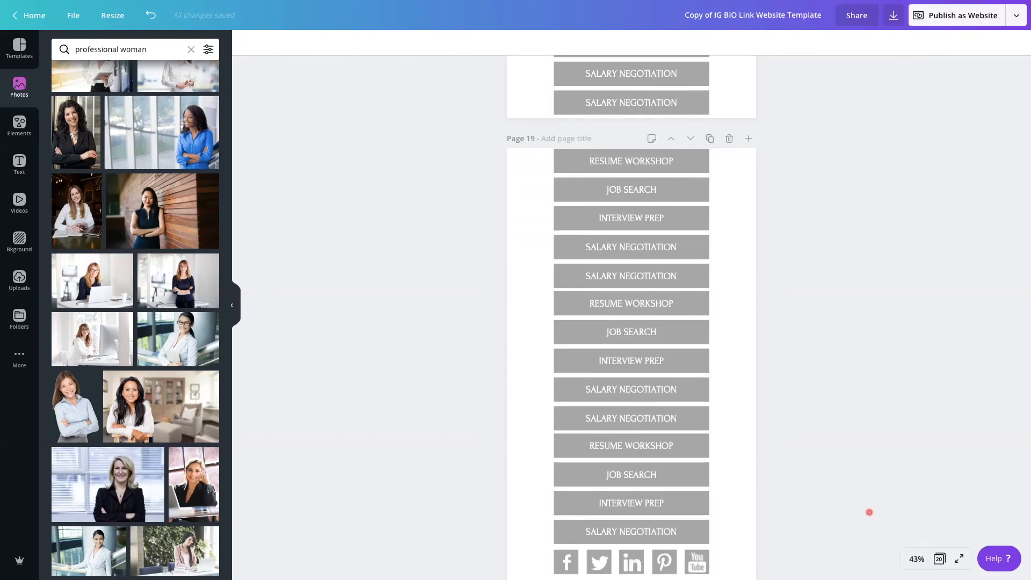
scroll(869, 512, "down", 2)
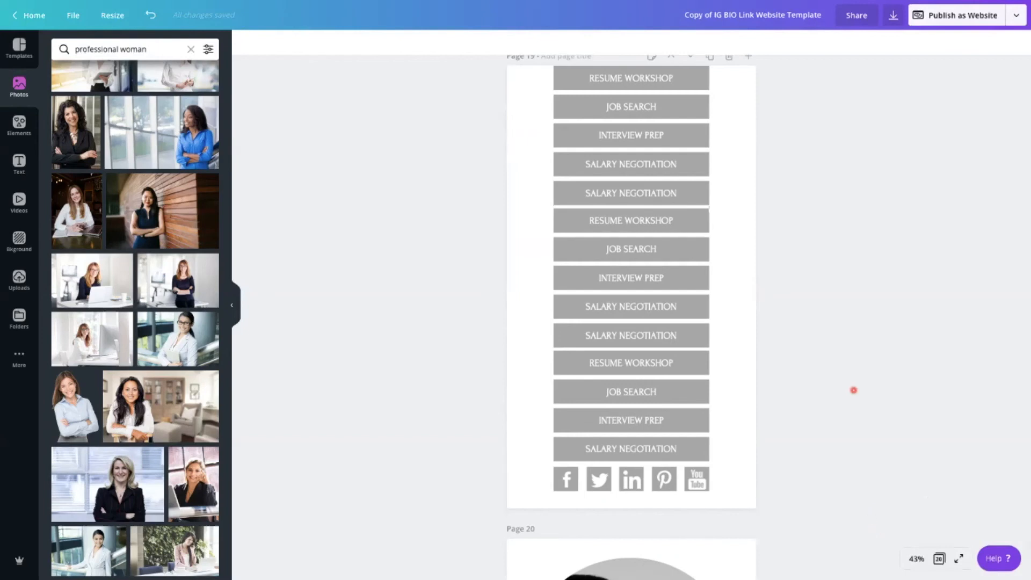
scroll(854, 390, "up", 4)
scroll(853, 390, "up", 7)
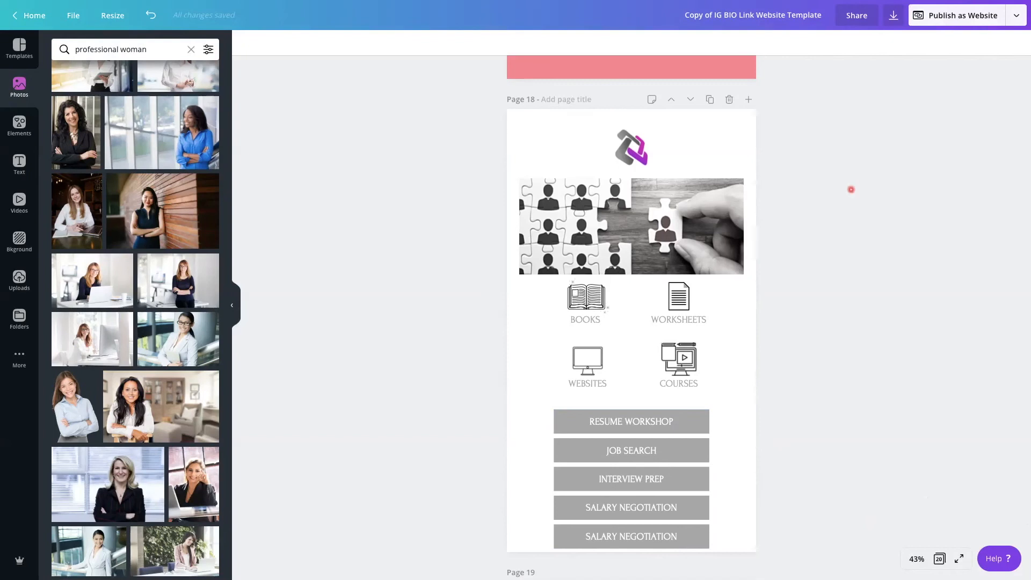
scroll(852, 186, "up", 1)
Publish the design as a website with the Scrolling web style and open the site
left_click(949, 22)
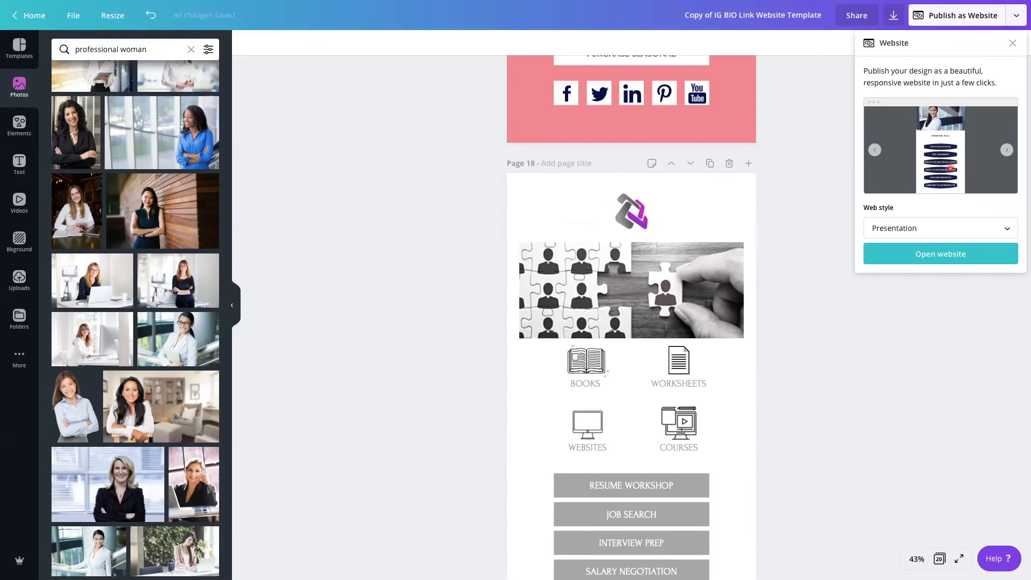
left_click(991, 224)
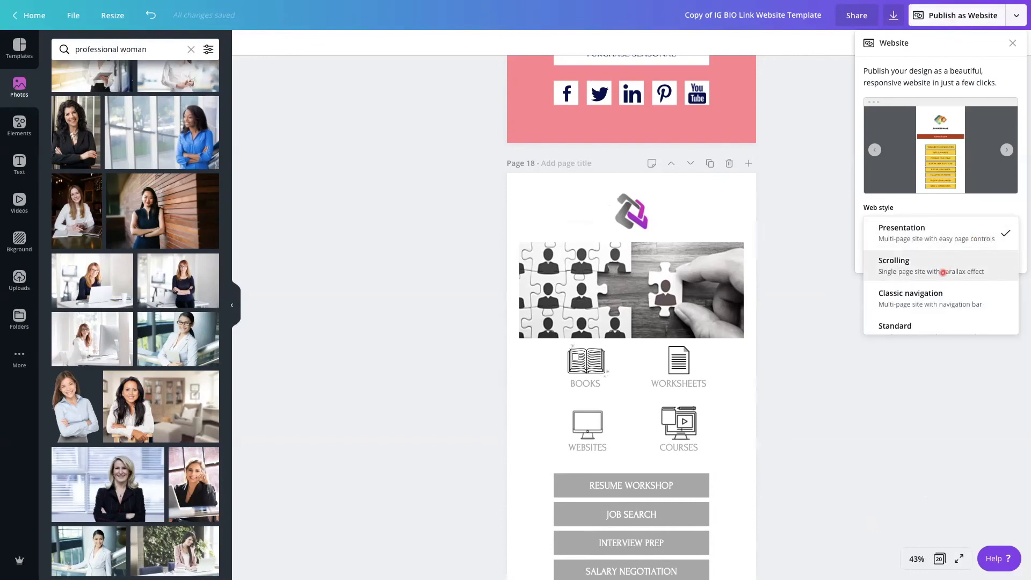
left_click(943, 272)
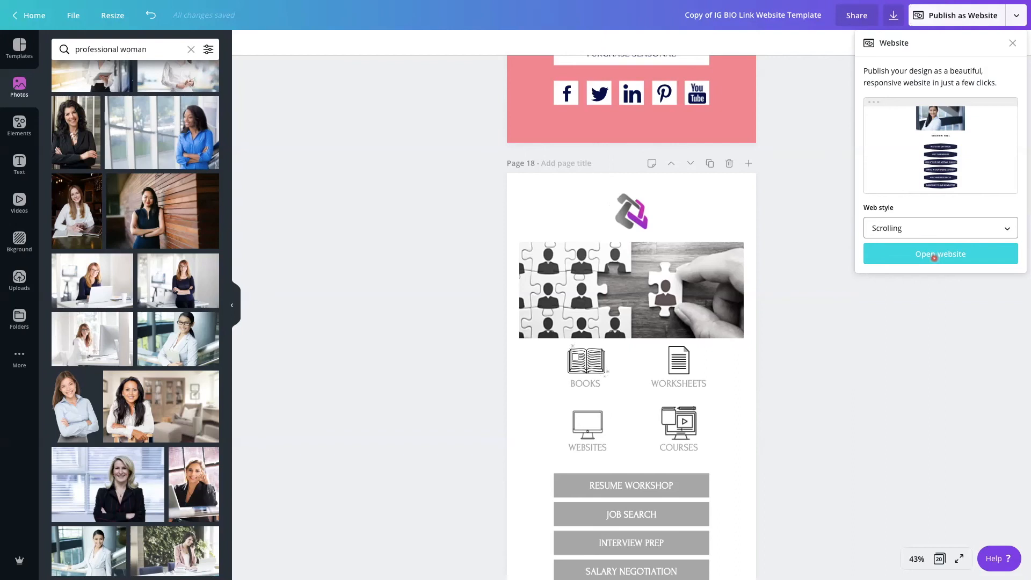
left_click(935, 256)
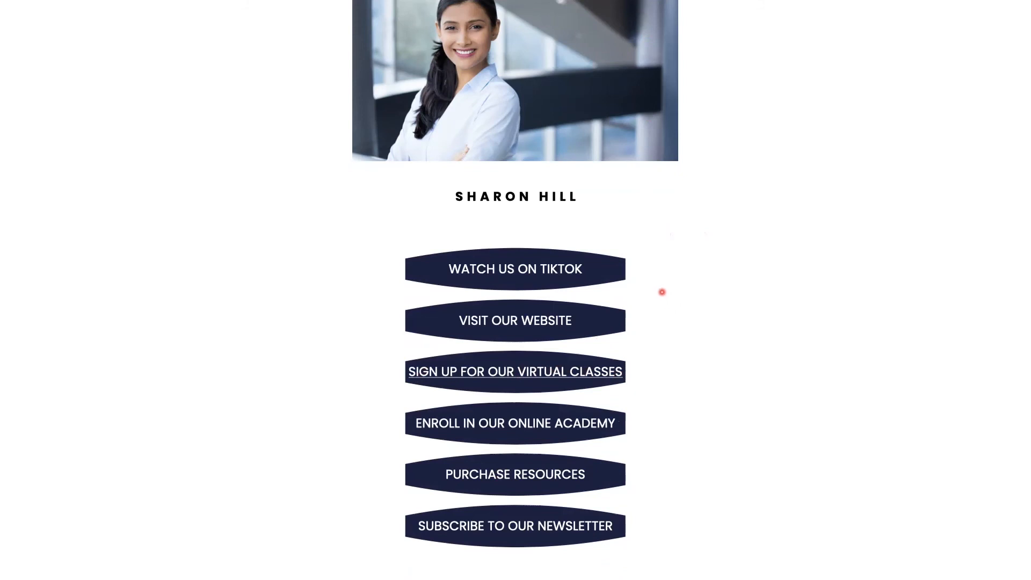
Look through the published scrolling website to see how the template pages follow one another
scroll(661, 292, "down", 3)
scroll(662, 293, "down", 5)
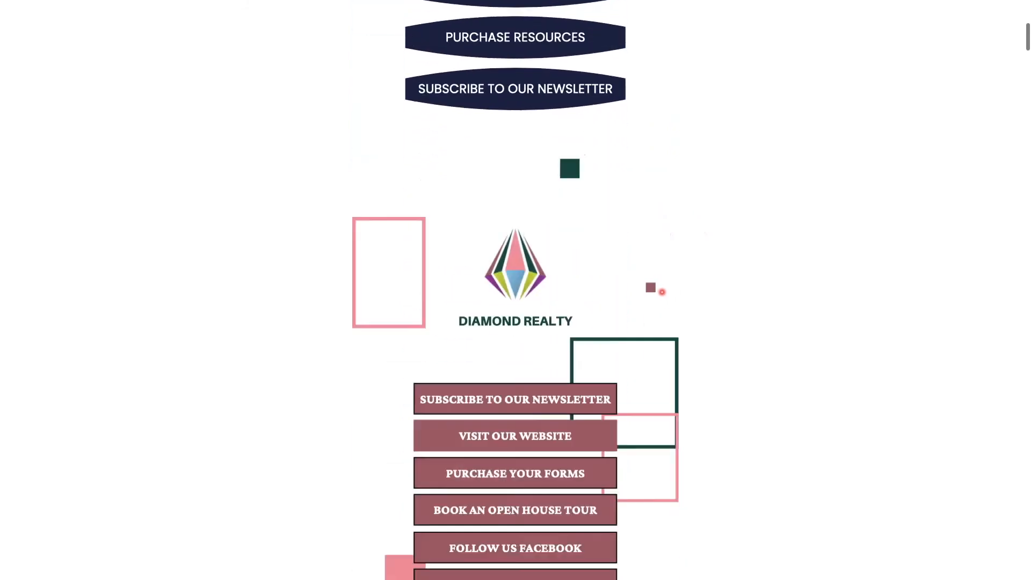
scroll(662, 292, "down", 2)
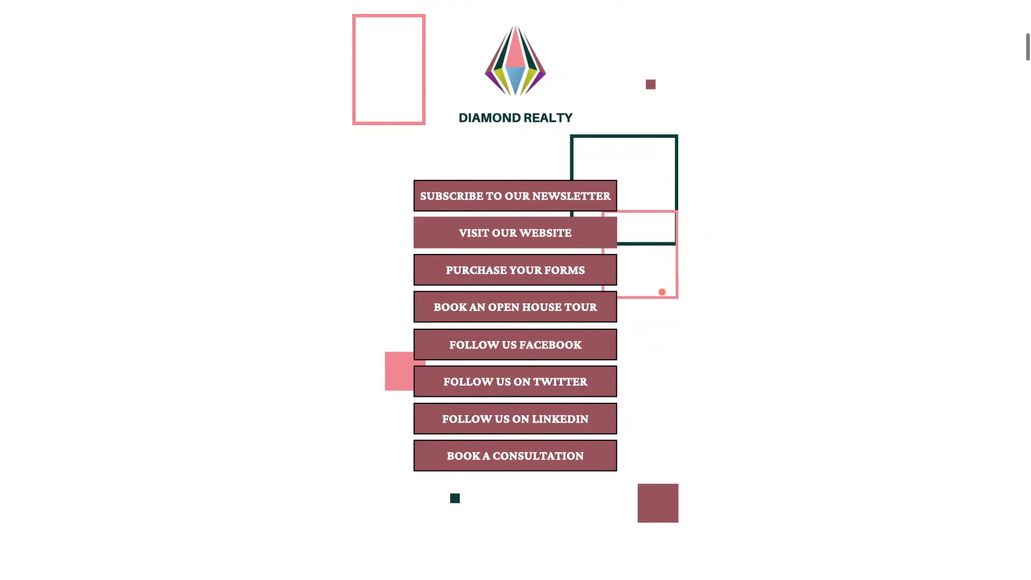
scroll(662, 292, "down", 7)
scroll(661, 292, "down", 2)
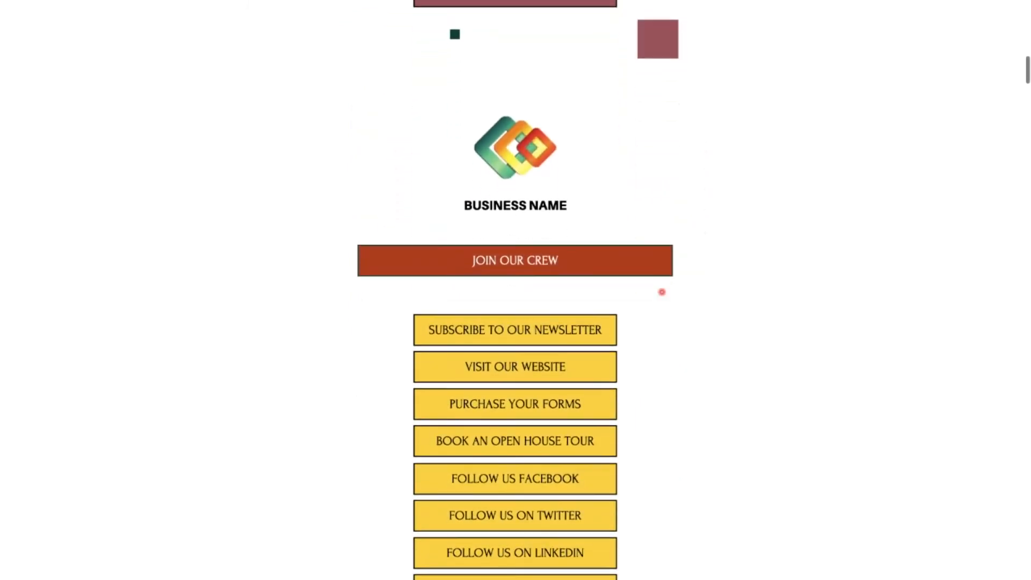
scroll(662, 292, "down", 1)
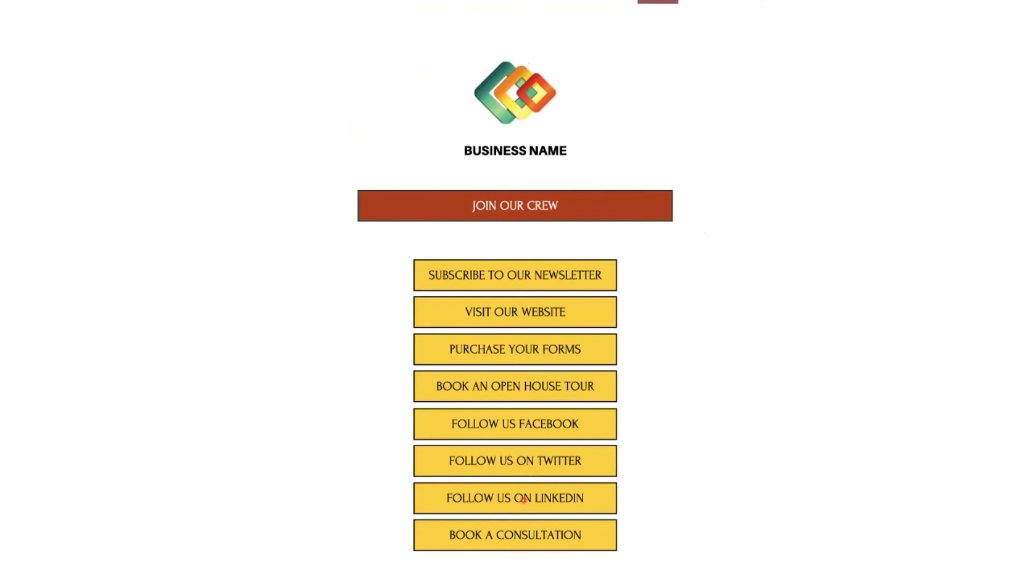
scroll(736, 506, "down", 9)
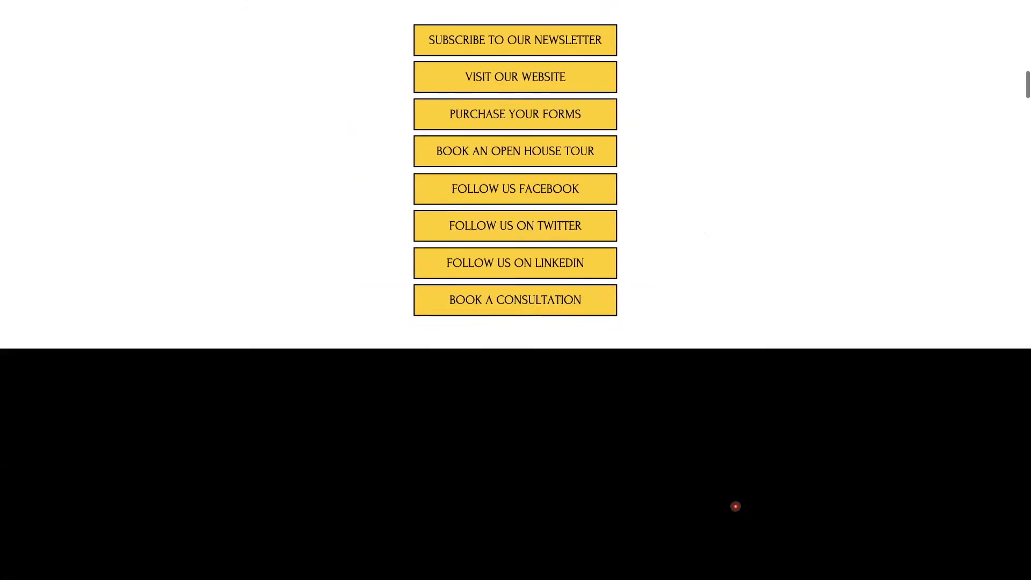
scroll(736, 506, "down", 3)
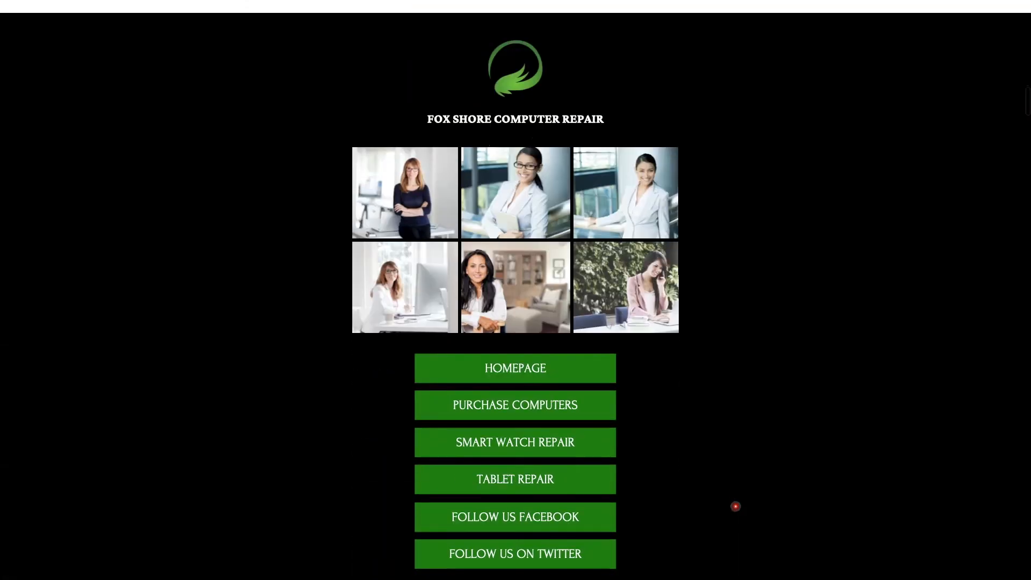
scroll(736, 506, "up", 1)
scroll(735, 506, "down", 9)
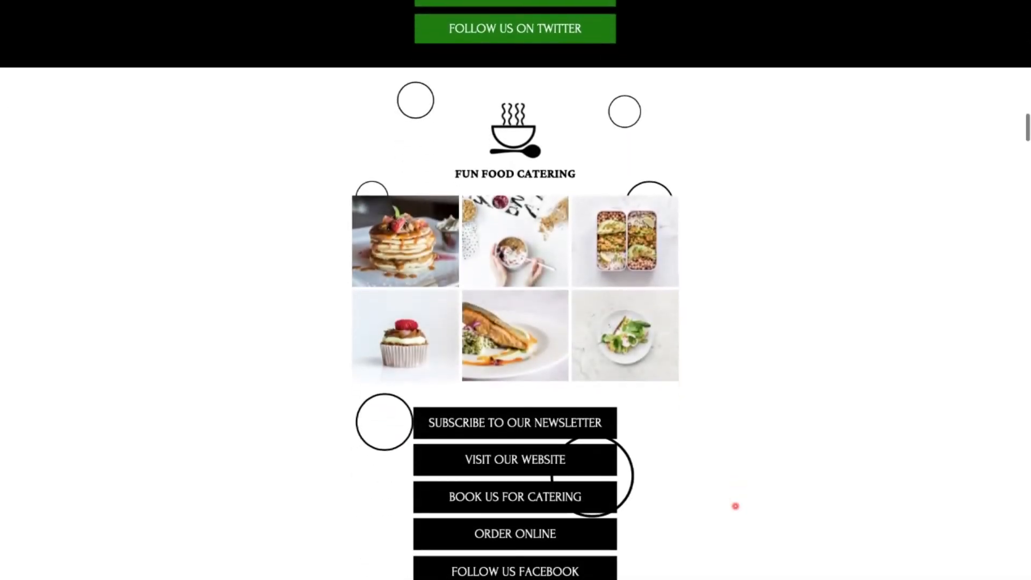
scroll(736, 506, "down", 2)
scroll(736, 506, "down", 10)
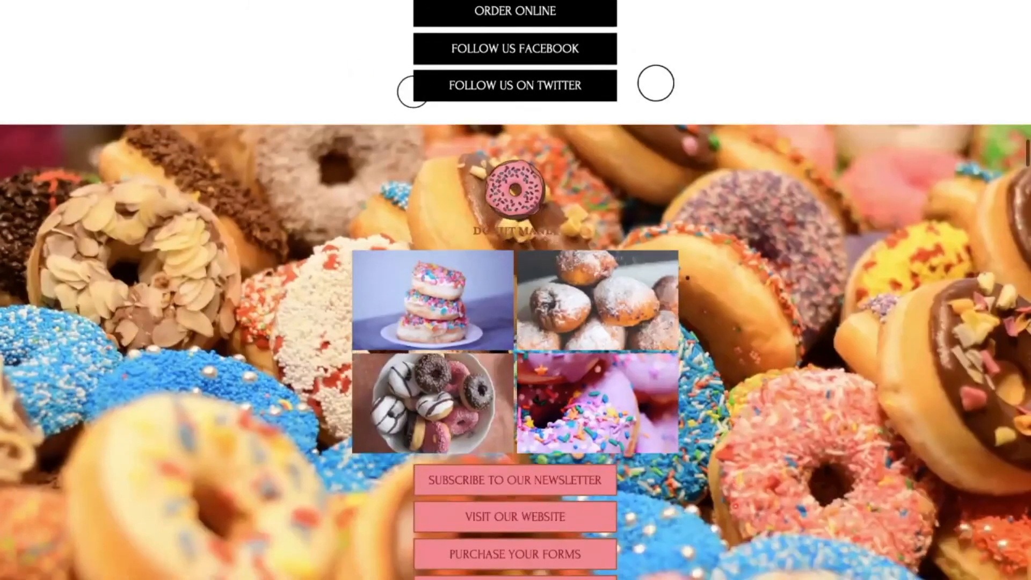
Examine the published site's pages from the donut page down to the career services page with the puzzle image
scroll(736, 507, "up", 1)
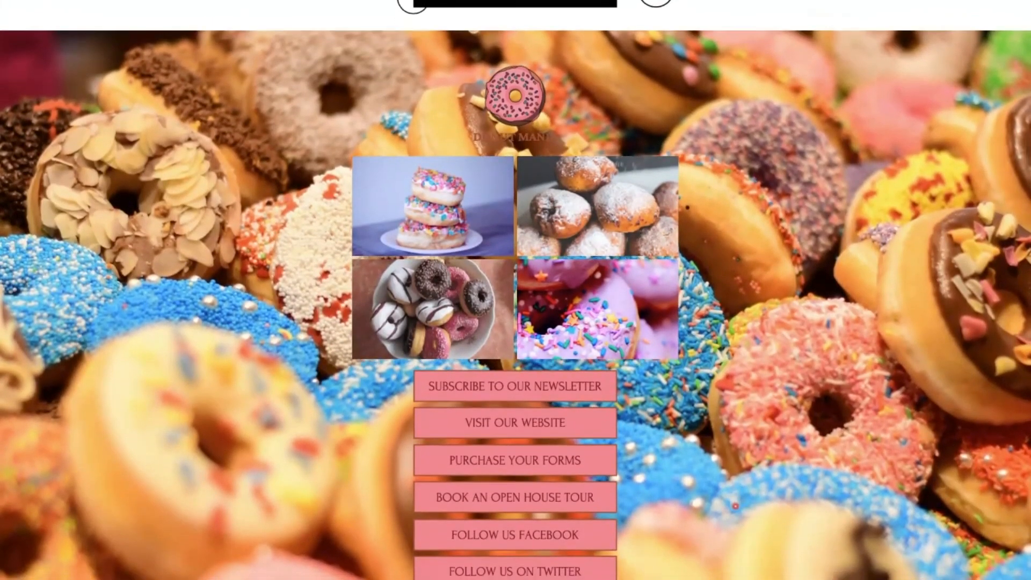
scroll(736, 506, "down", 13)
scroll(736, 506, "down", 13)
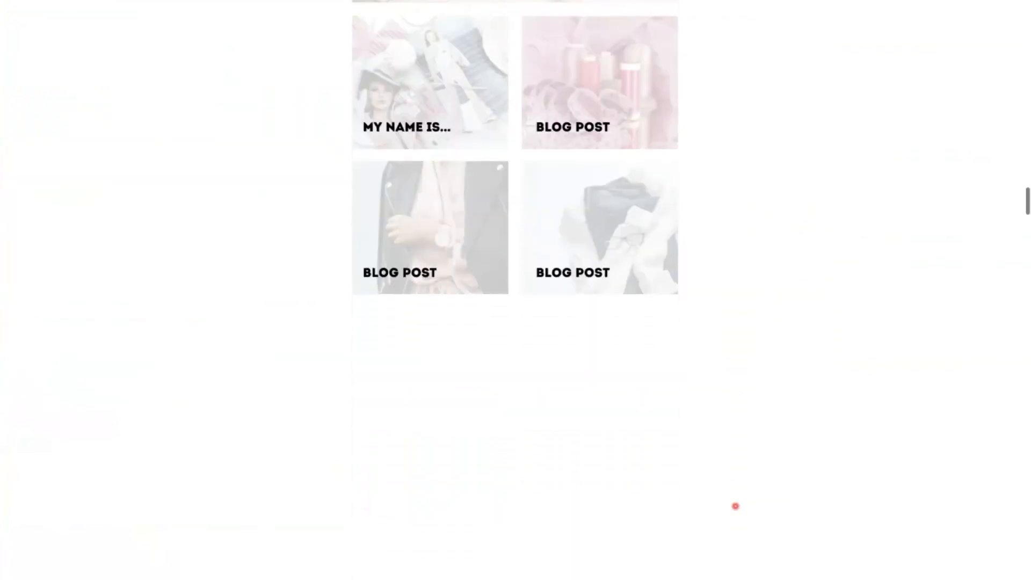
scroll(735, 507, "down", 3)
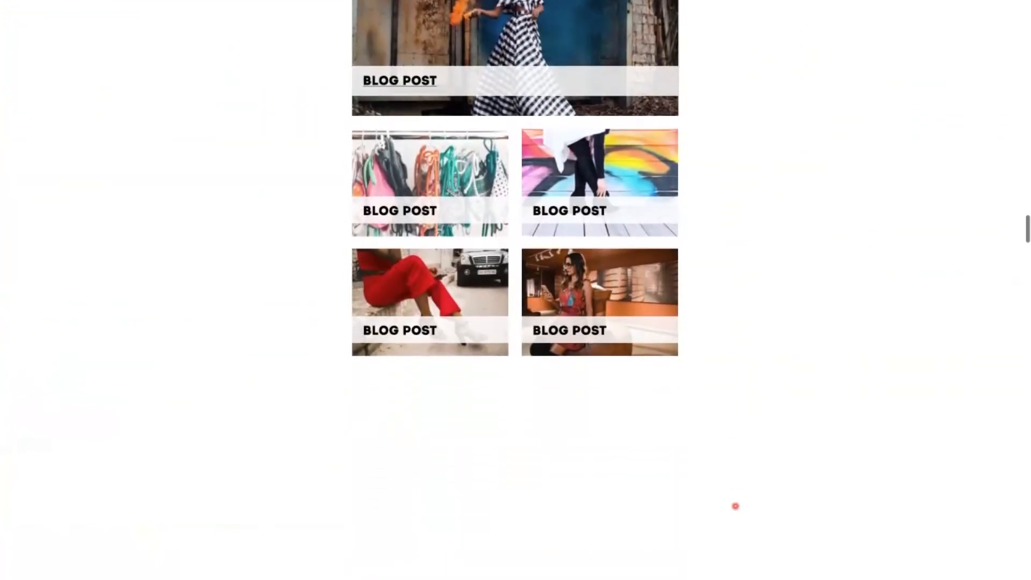
scroll(735, 506, "down", 2)
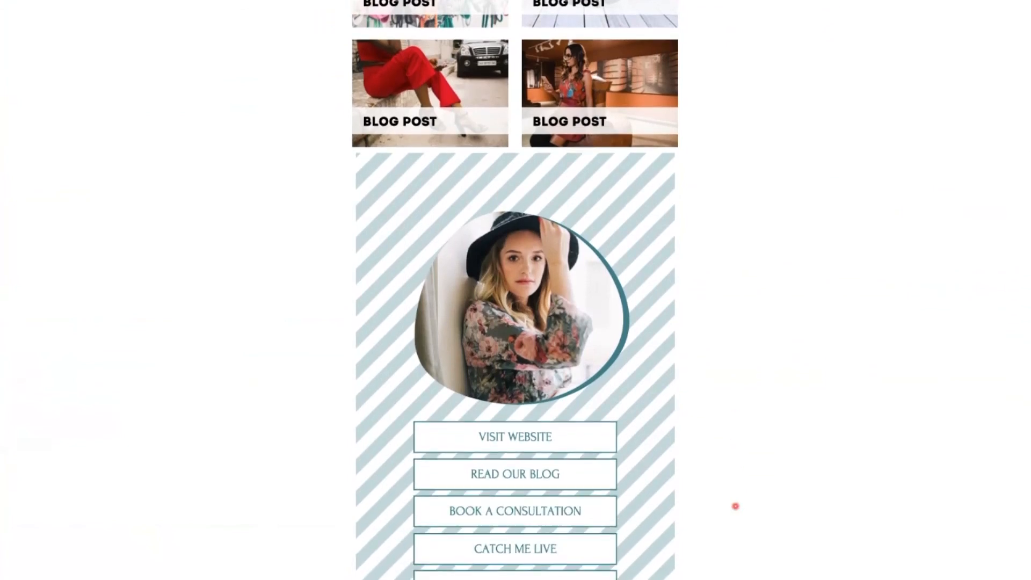
scroll(736, 507, "down", 3)
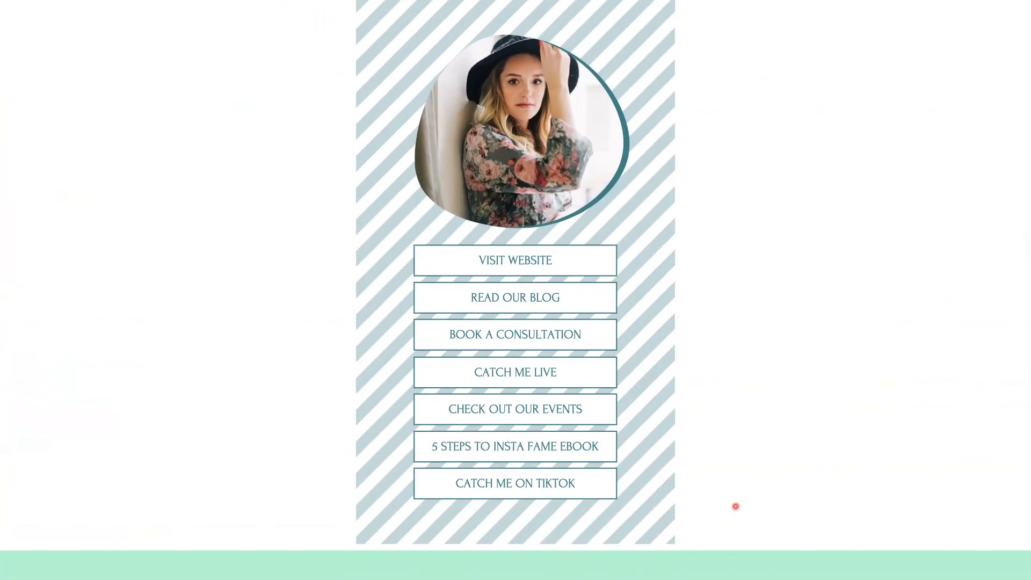
scroll(736, 506, "down", 5)
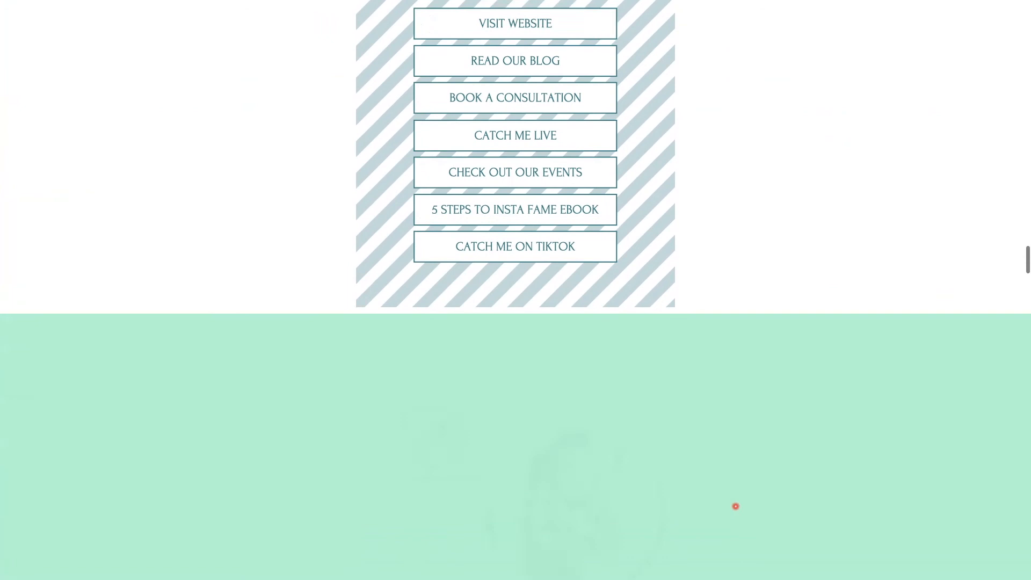
scroll(735, 506, "down", 10)
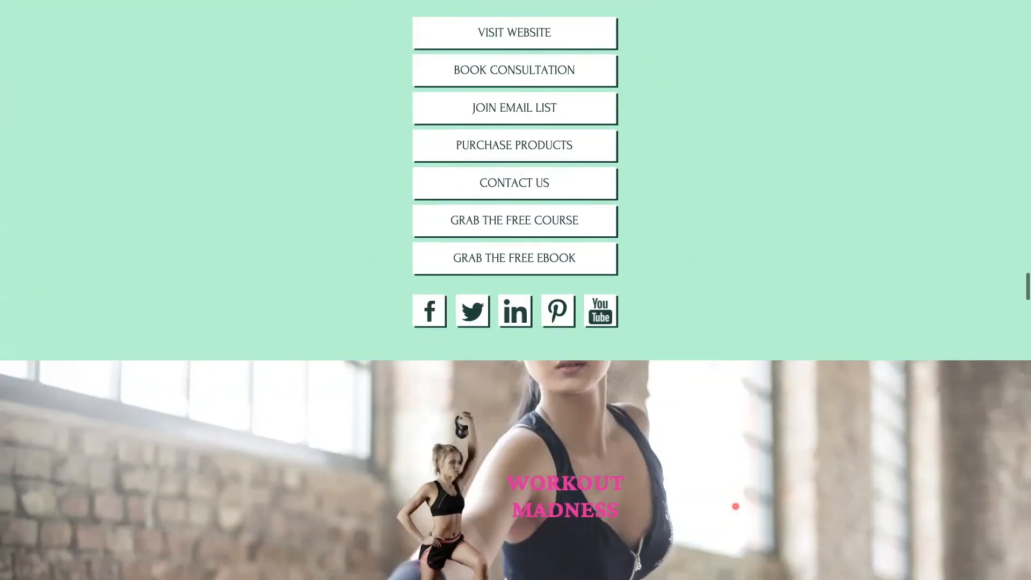
scroll(736, 507, "down", 4)
scroll(736, 507, "up", 2)
scroll(736, 507, "down", 1)
scroll(736, 507, "down", 10)
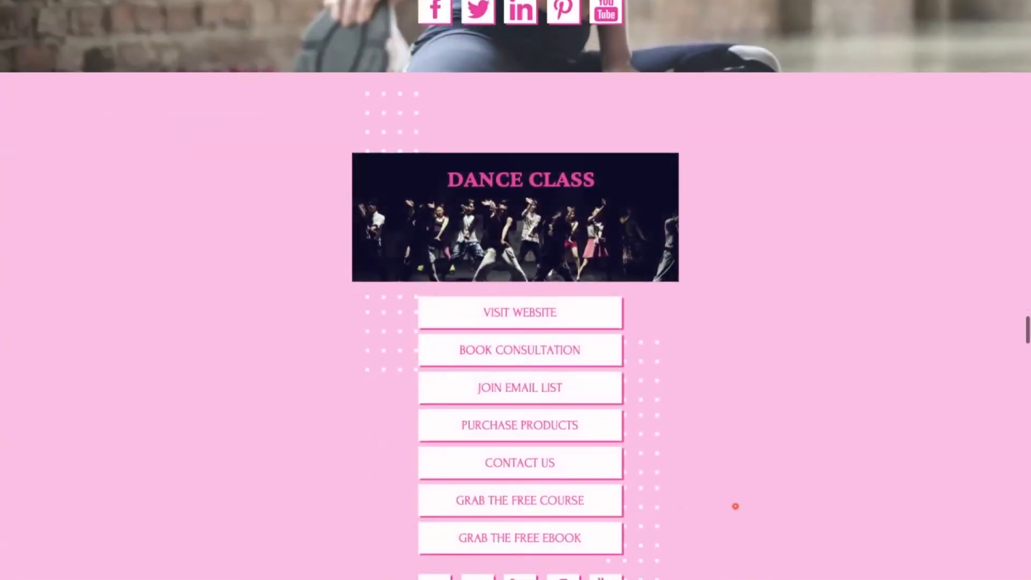
scroll(735, 507, "down", 15)
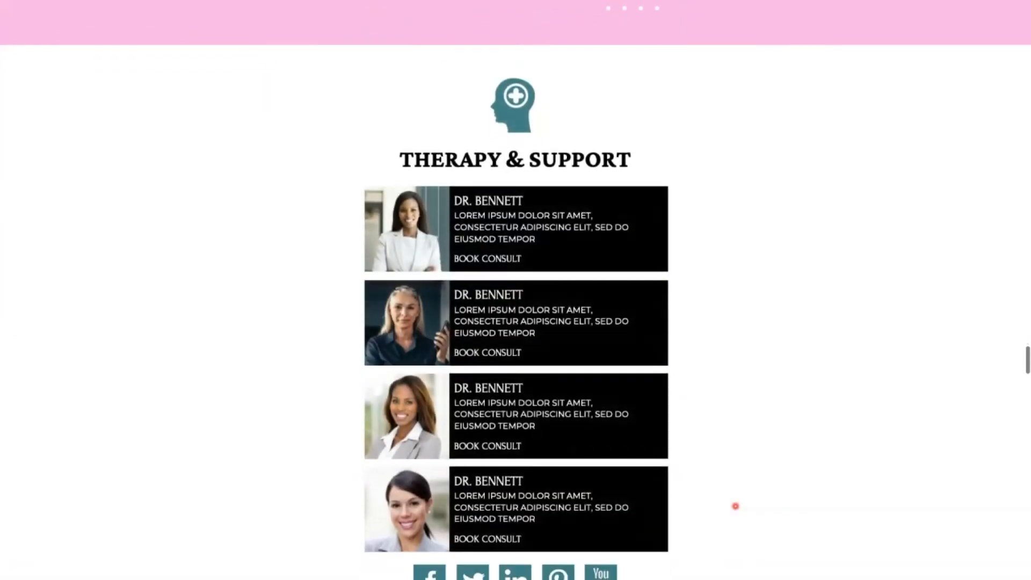
scroll(736, 506, "down", 8)
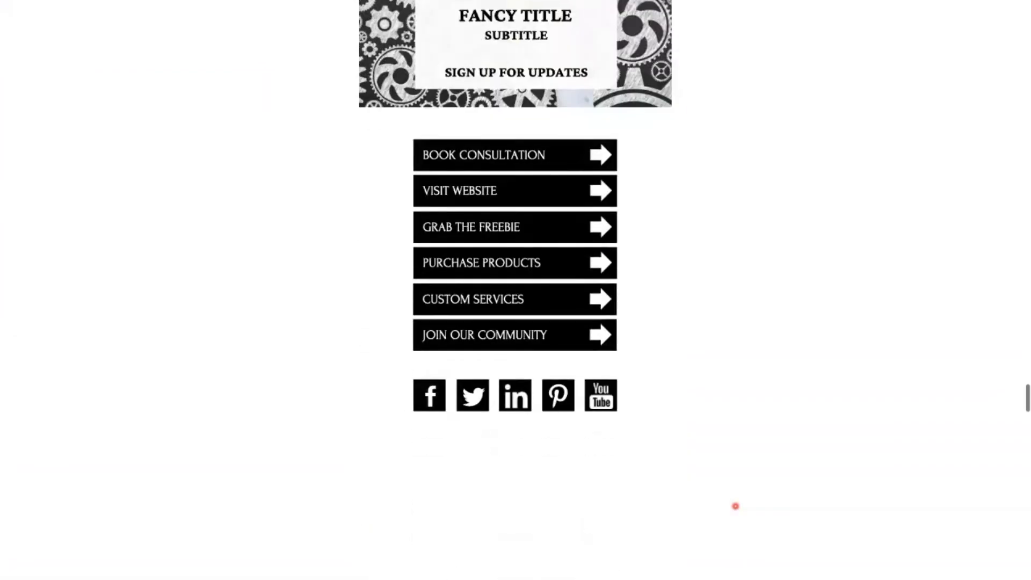
scroll(736, 506, "down", 18)
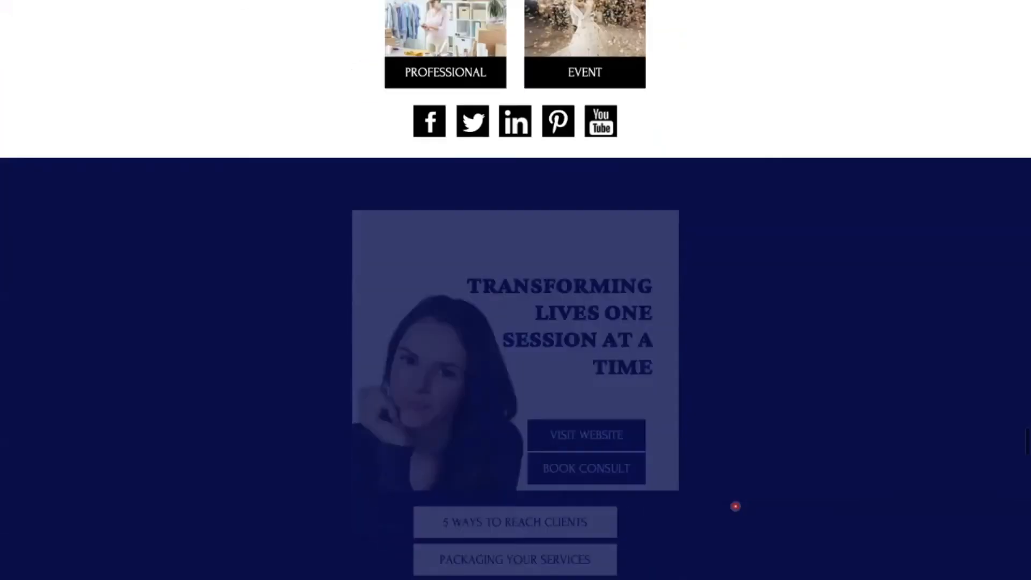
scroll(736, 507, "down", 15)
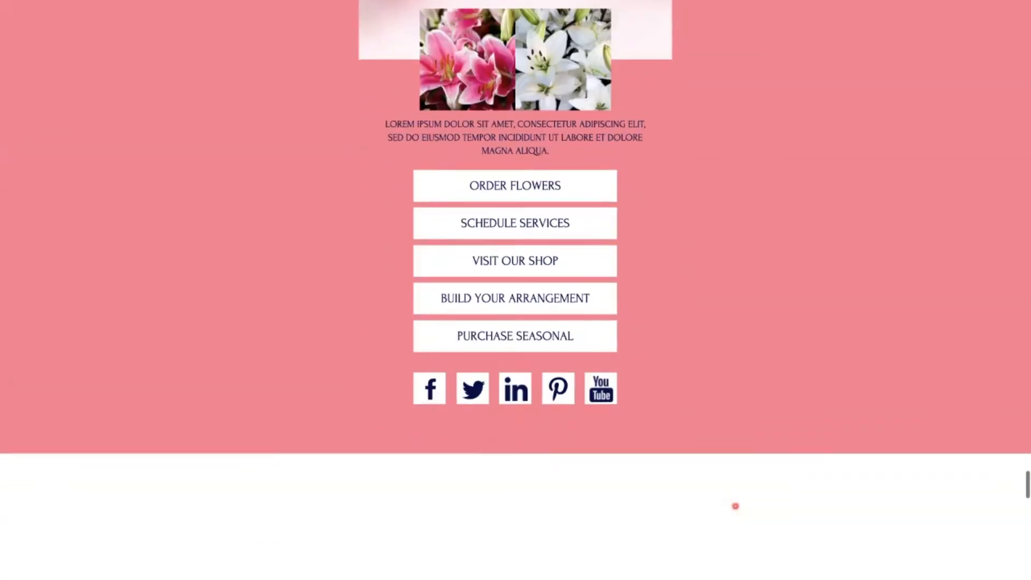
scroll(735, 507, "down", 5)
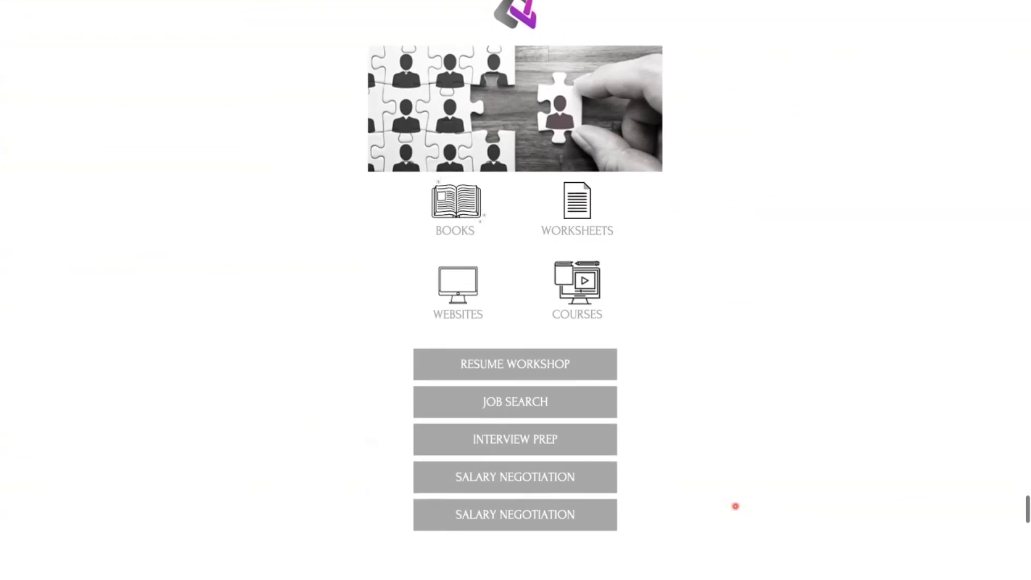
Check that the extended career services page reads as one continuous stack of buttons down to the social media icons
scroll(736, 506, "down", 6)
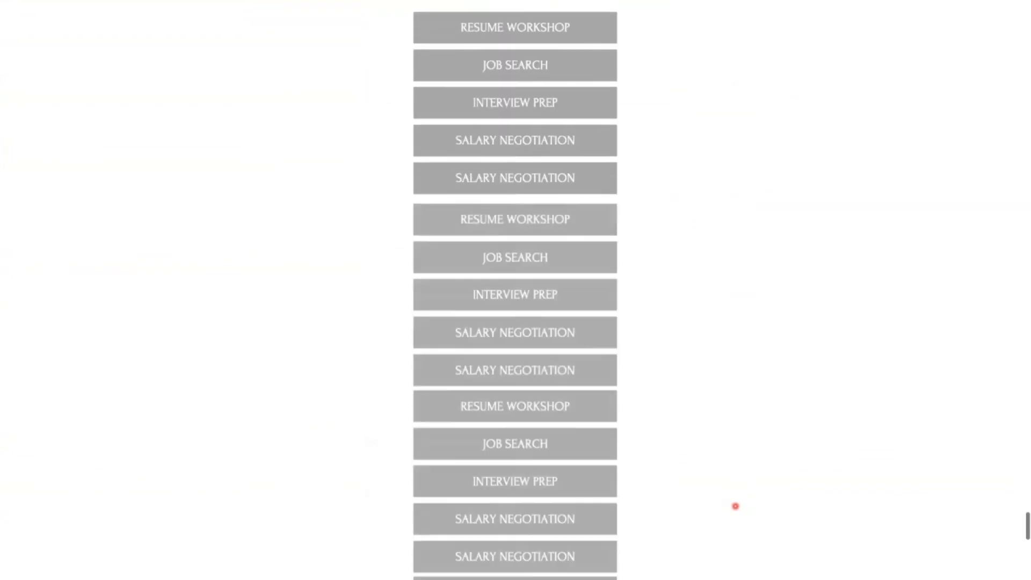
scroll(736, 507, "up", 3)
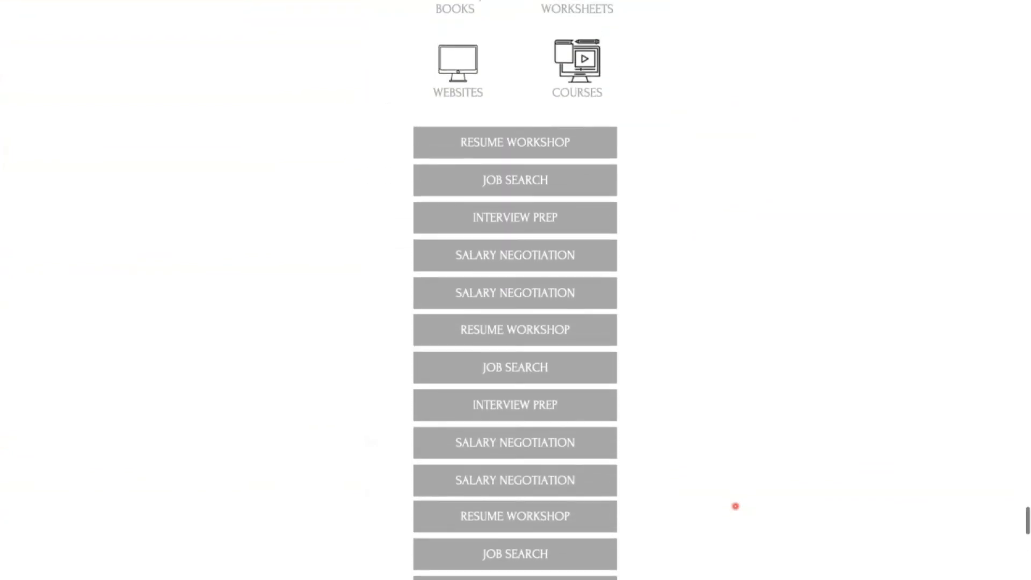
scroll(736, 506, "up", 5)
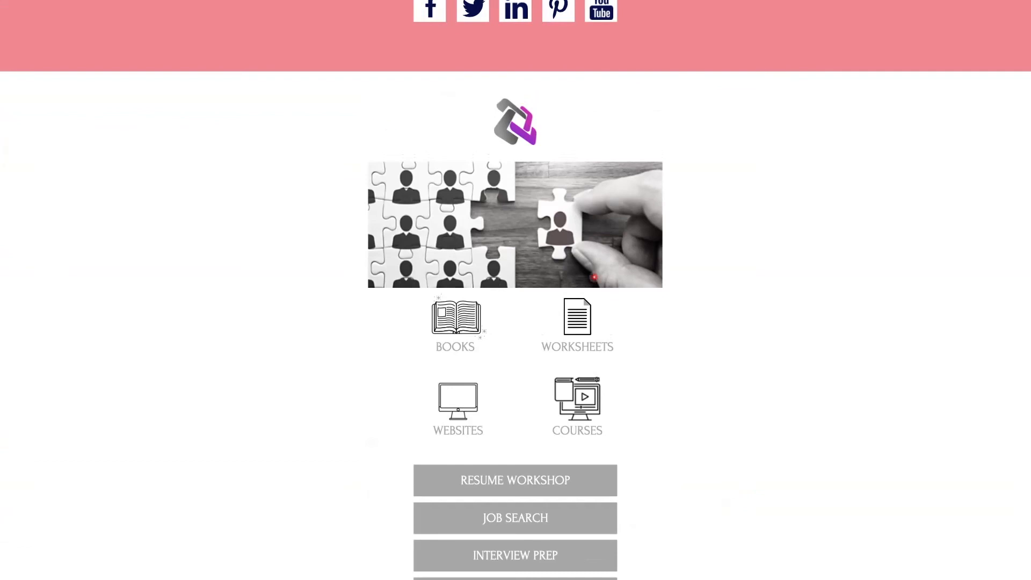
scroll(594, 277, "down", 5)
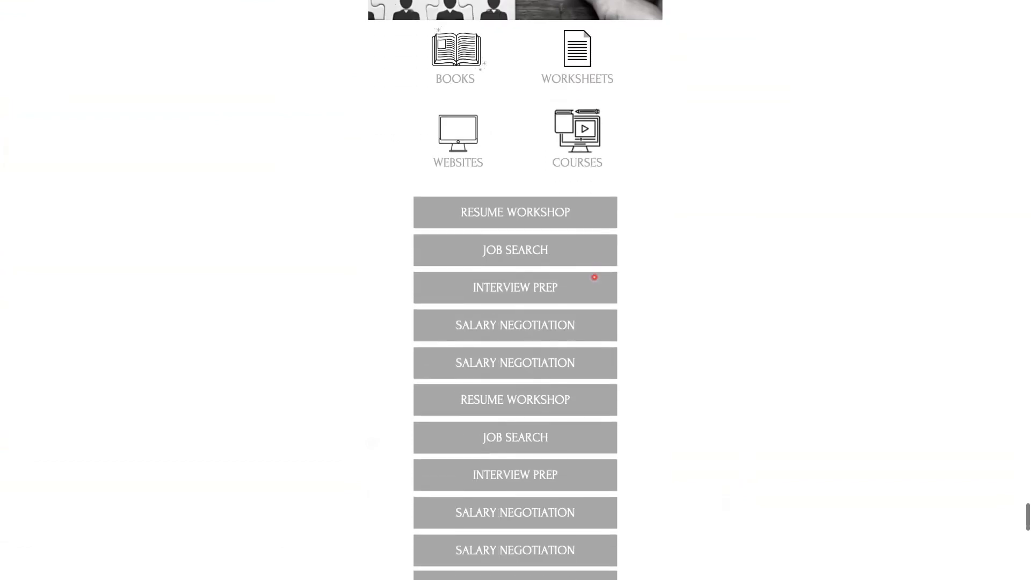
scroll(594, 277, "down", 4)
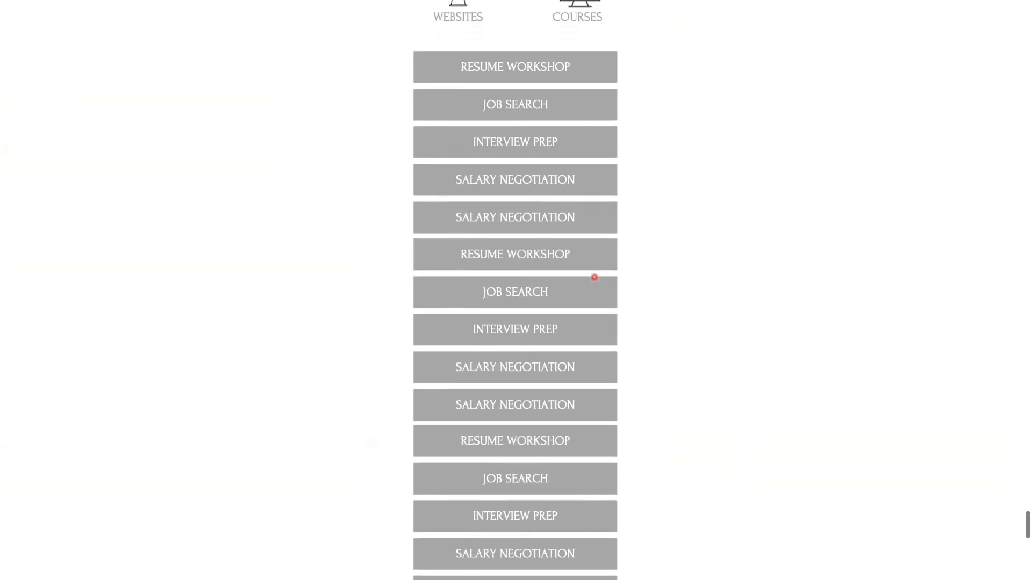
scroll(594, 277, "down", 4)
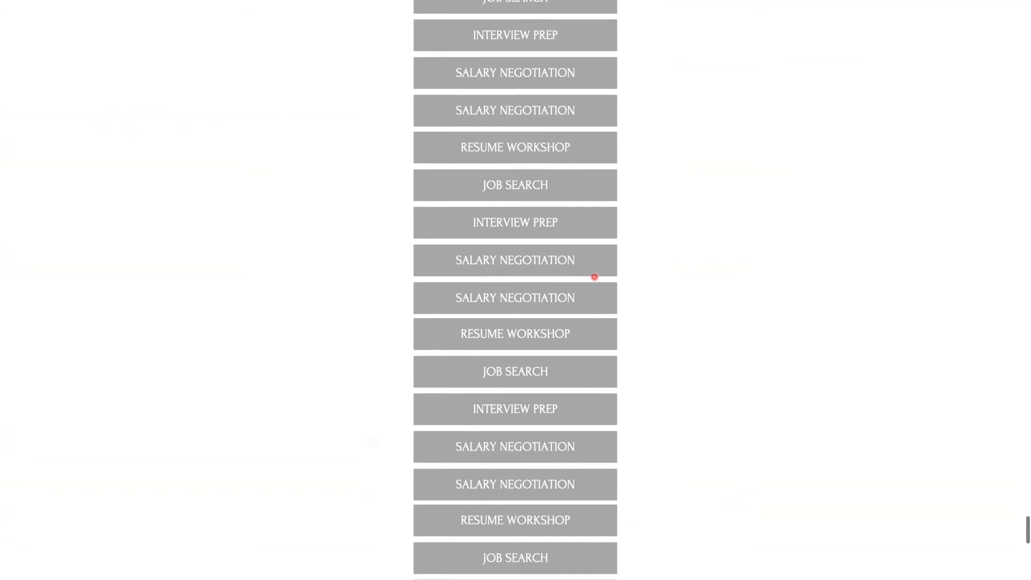
scroll(595, 277, "down", 2)
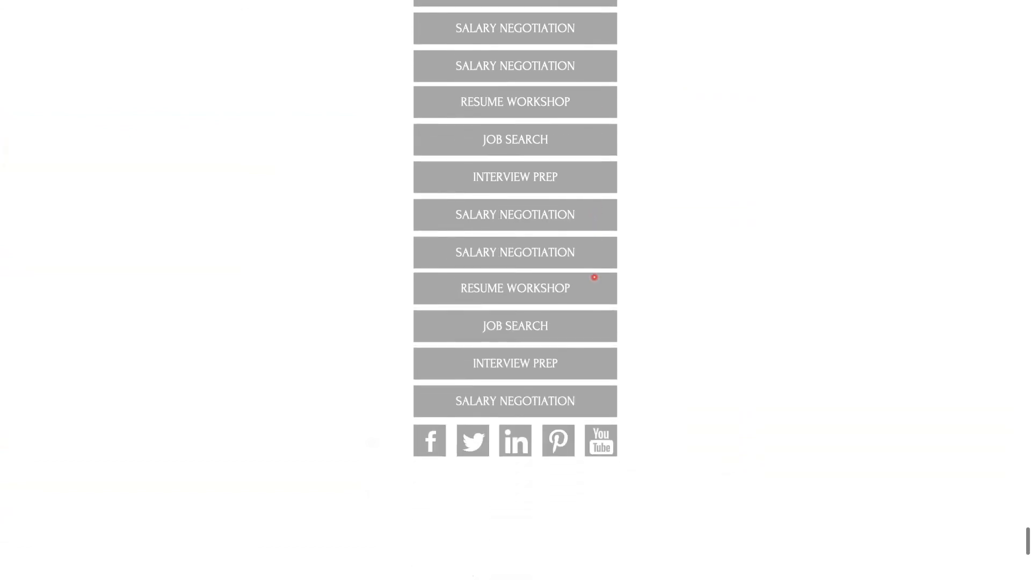
scroll(595, 277, "up", 1)
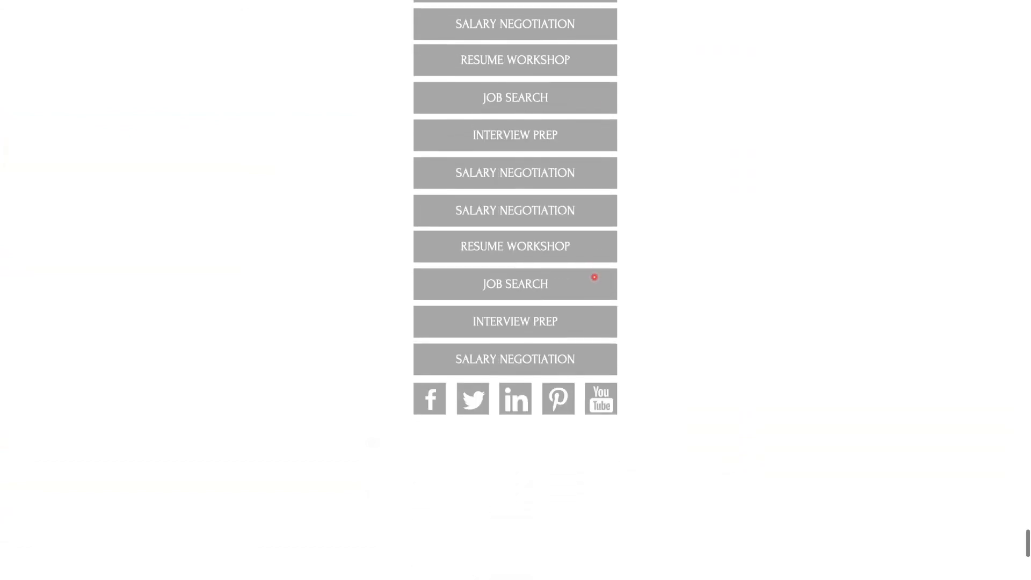
scroll(594, 277, "up", 1)
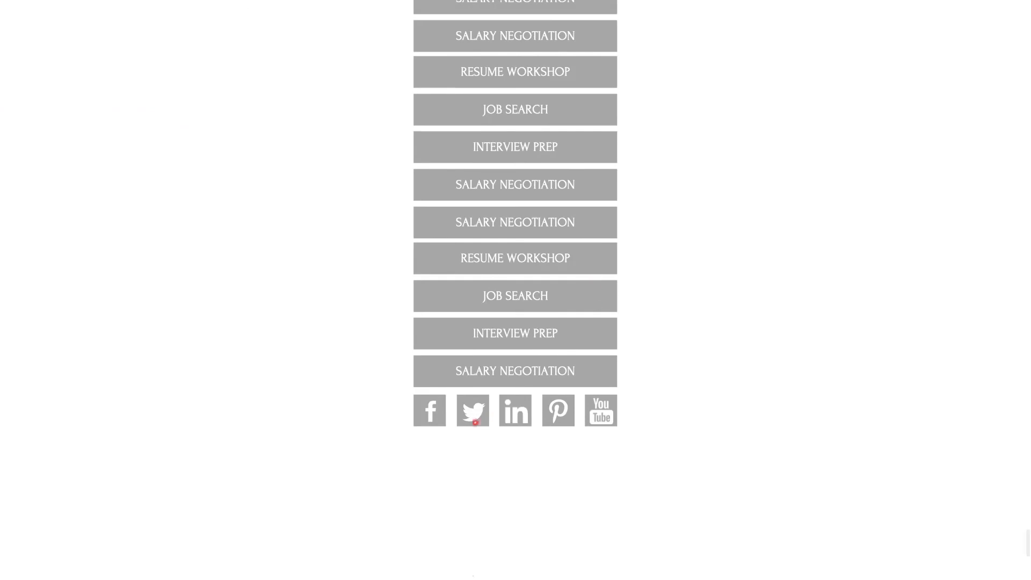
scroll(578, 385, "down", 2)
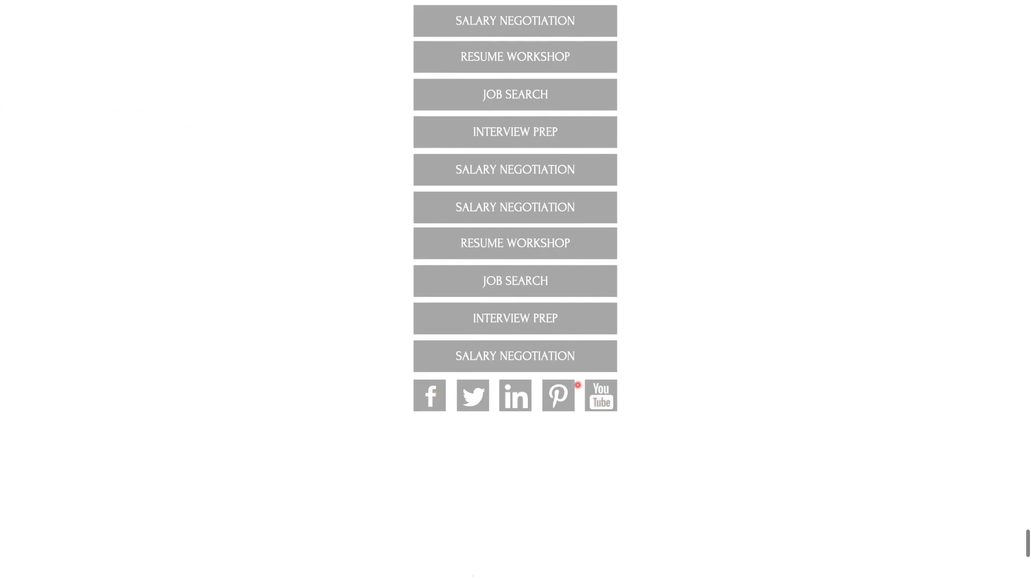
scroll(578, 385, "up", 3)
scroll(578, 385, "up", 2)
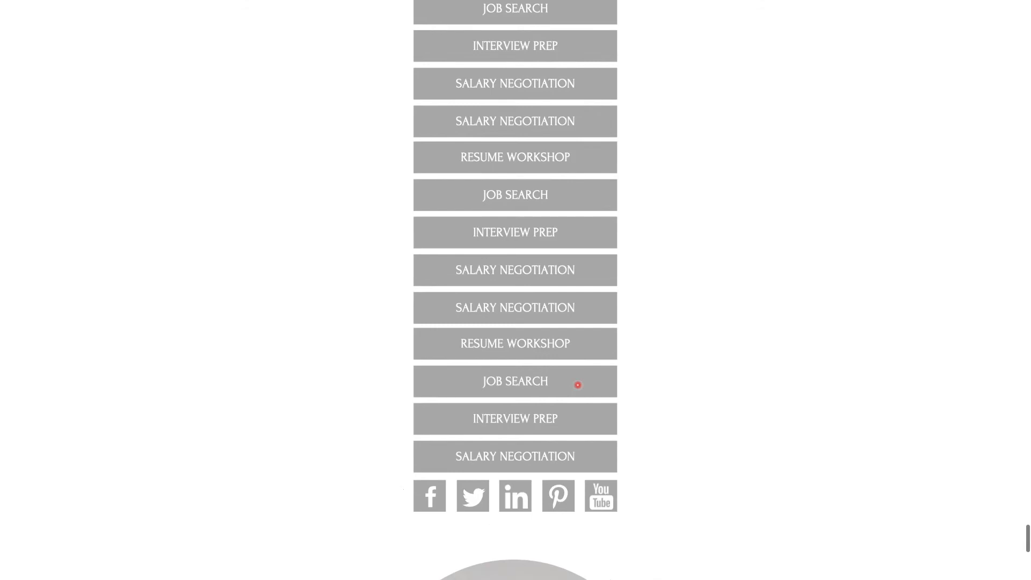
scroll(578, 386, "up", 7)
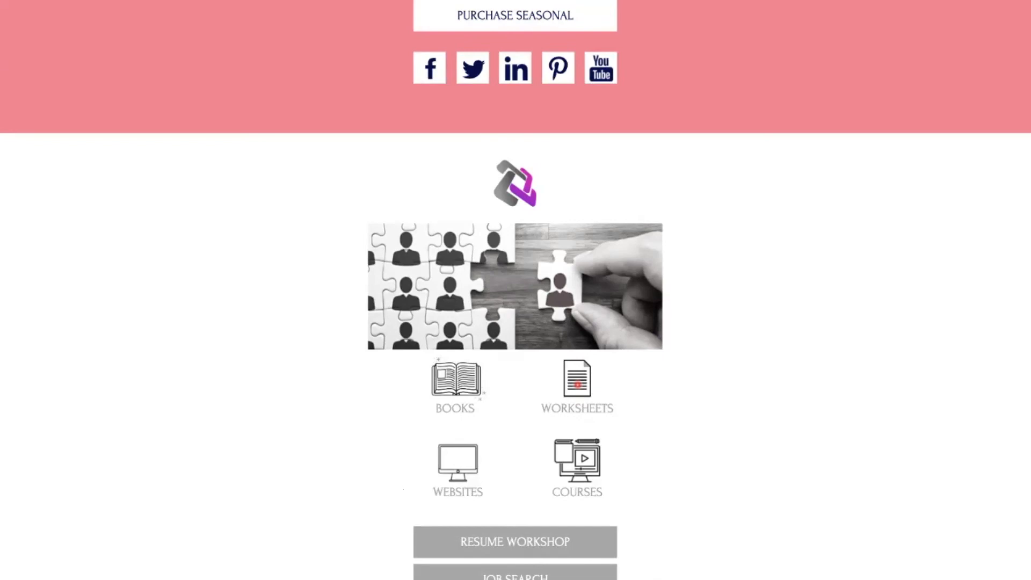
scroll(577, 385, "down", 10)
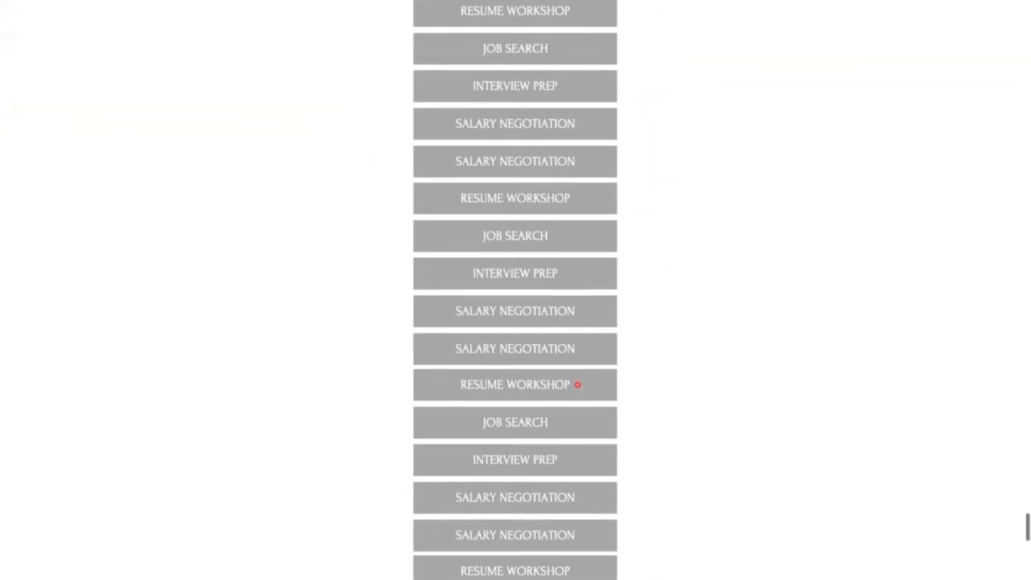
Return to the first page of the published website and copy the site's address
scroll(577, 385, "up", 20)
scroll(577, 385, "up", 10)
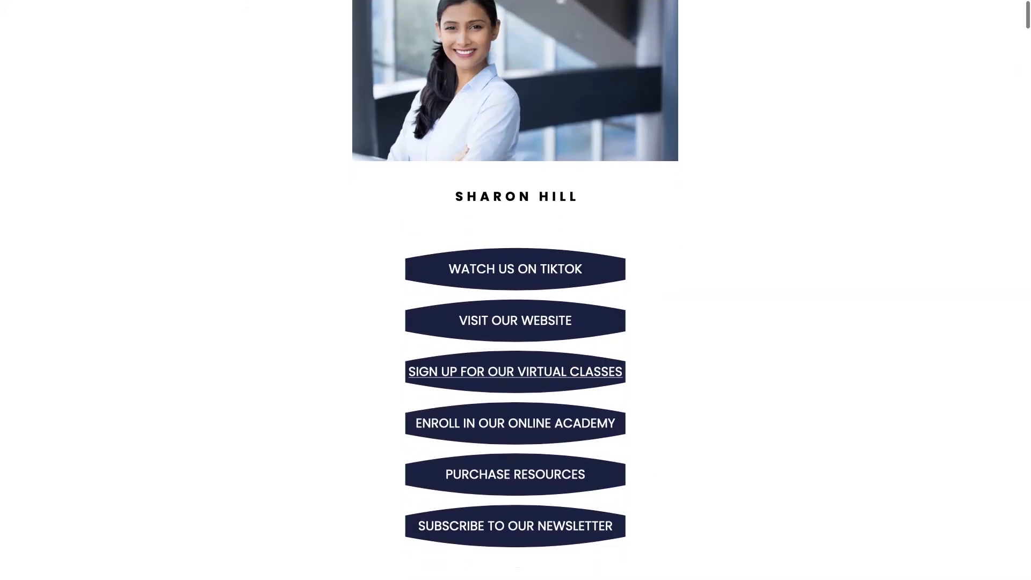
mouse_move(755, 7)
key("super+l")
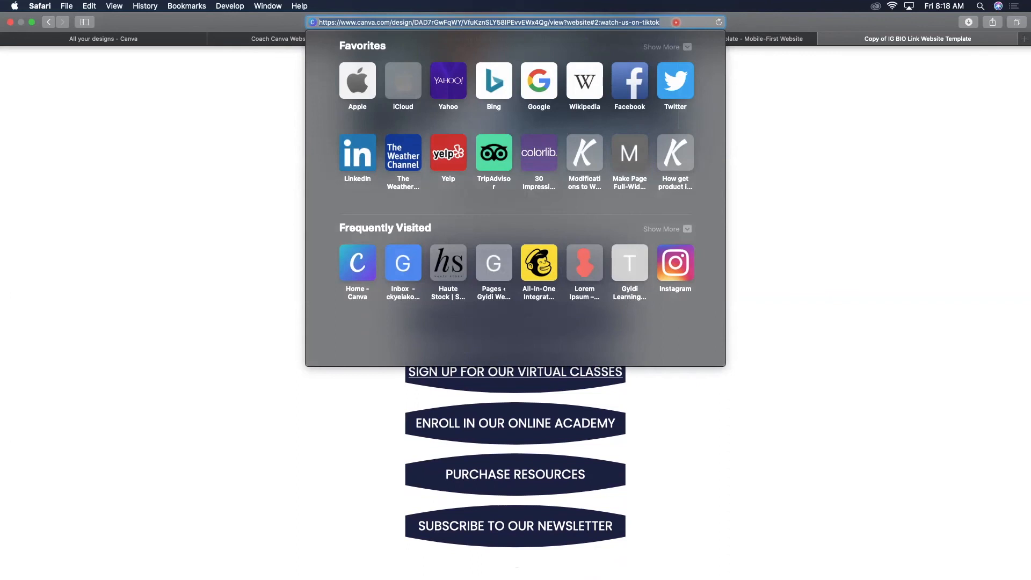
left_click(792, 159)
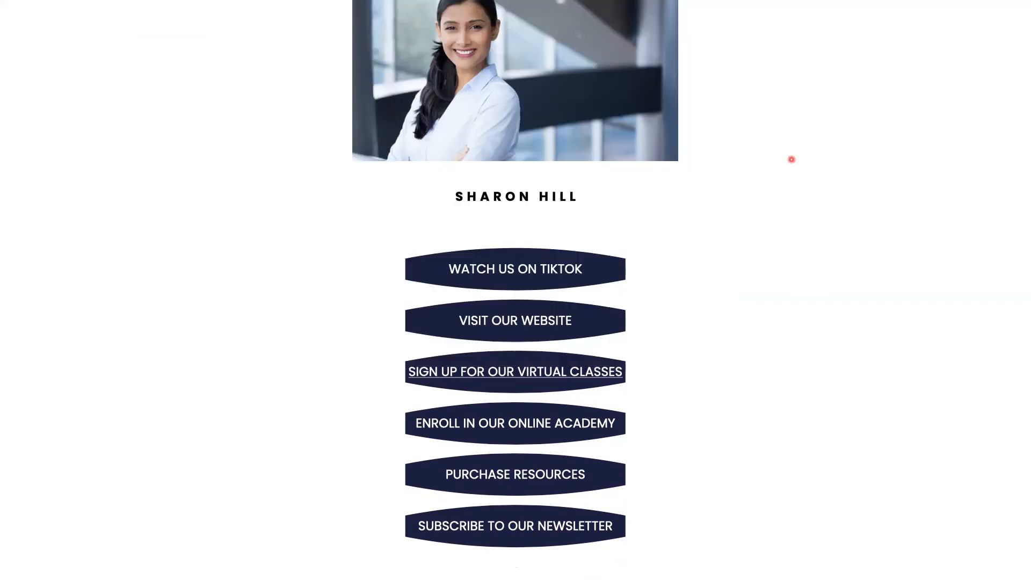
Open bitly.com in a new browser tab
mouse_move(1020, 2)
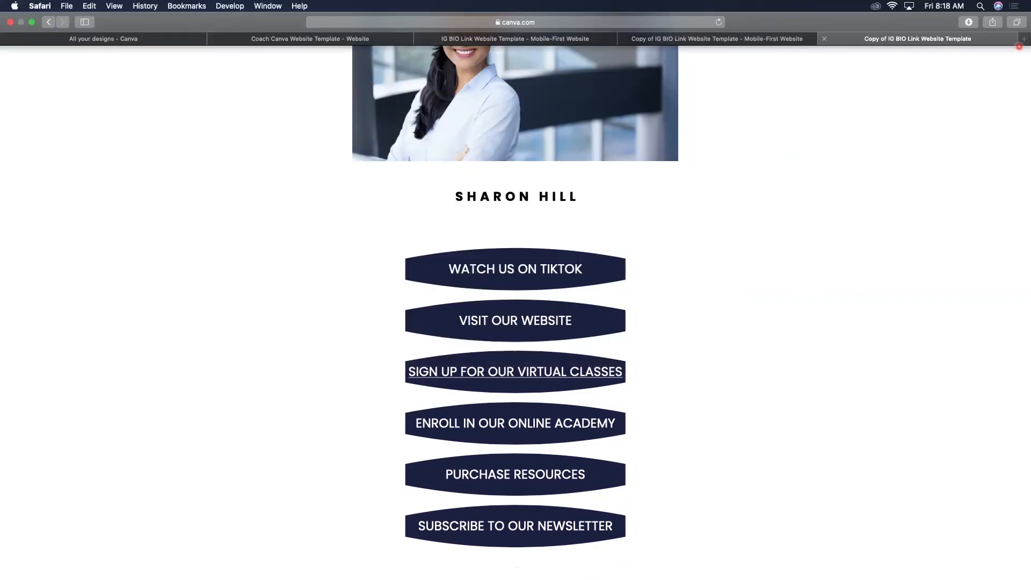
key("super+t")
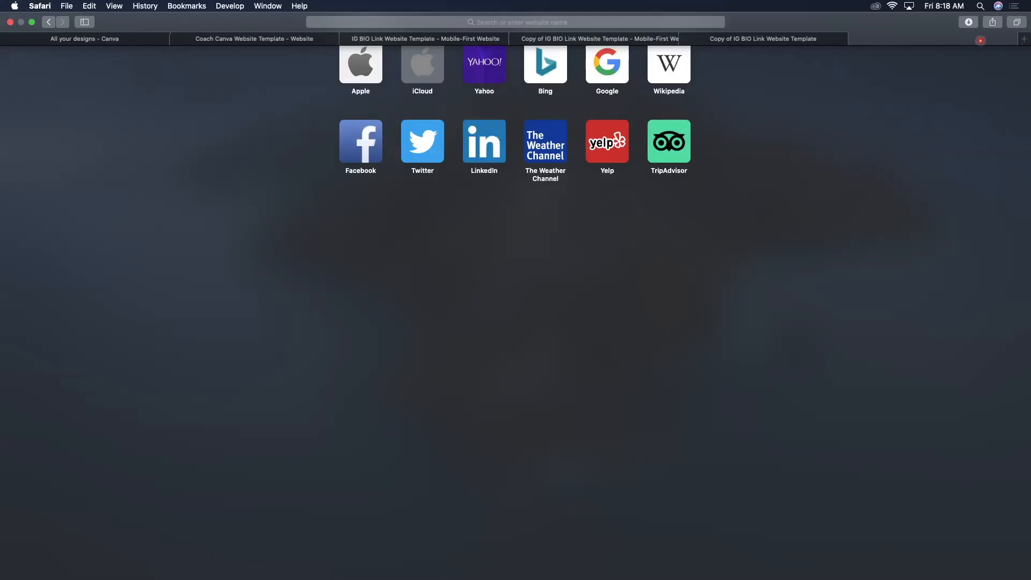
type("bitl")
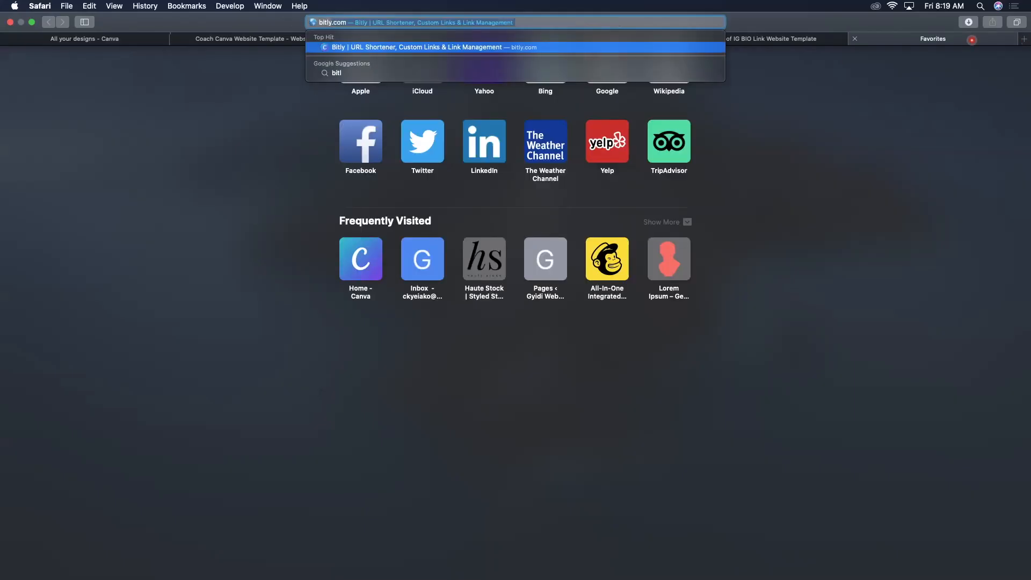
type("y")
key("Return")
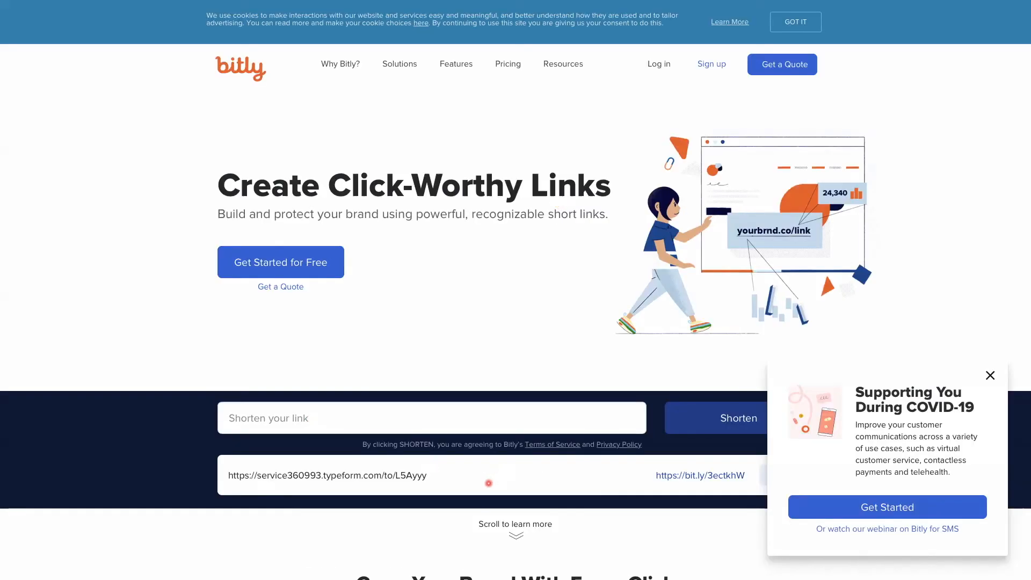
Shorten the published website's address and copy the short link, dismissing the COVID-19 pop-up
left_click(428, 425)
key("ctrl+v")
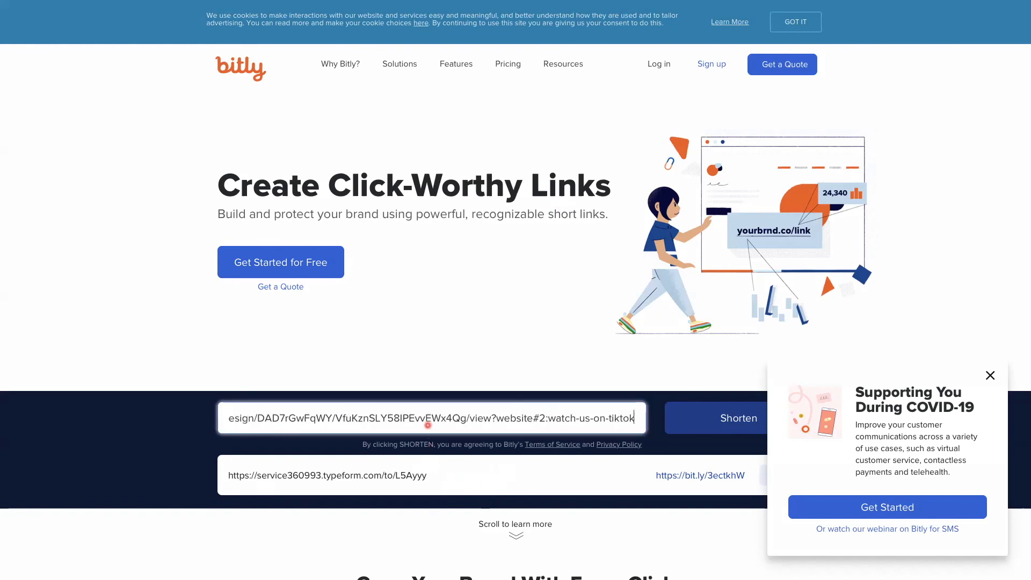
left_click(713, 425)
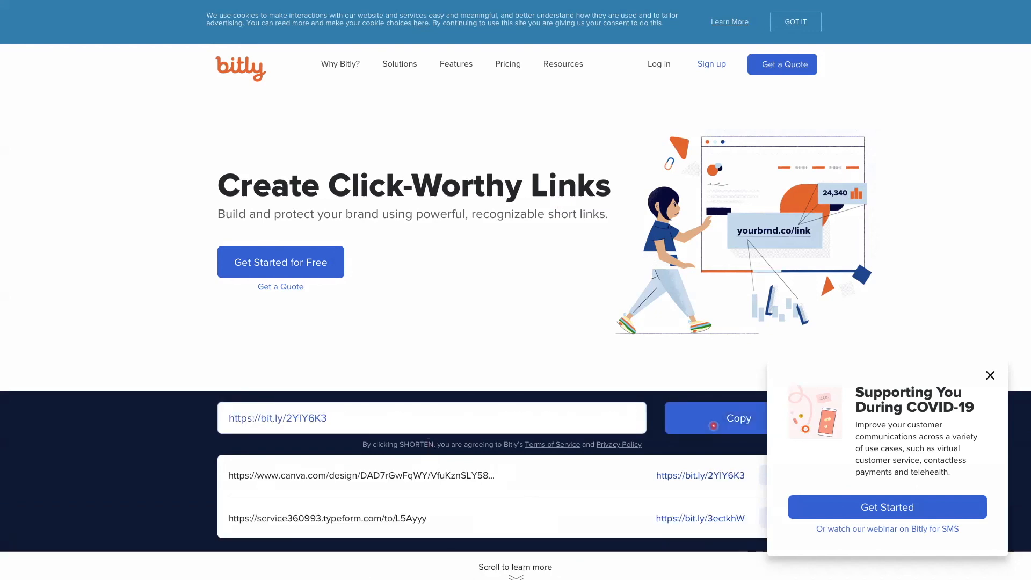
left_click(713, 425)
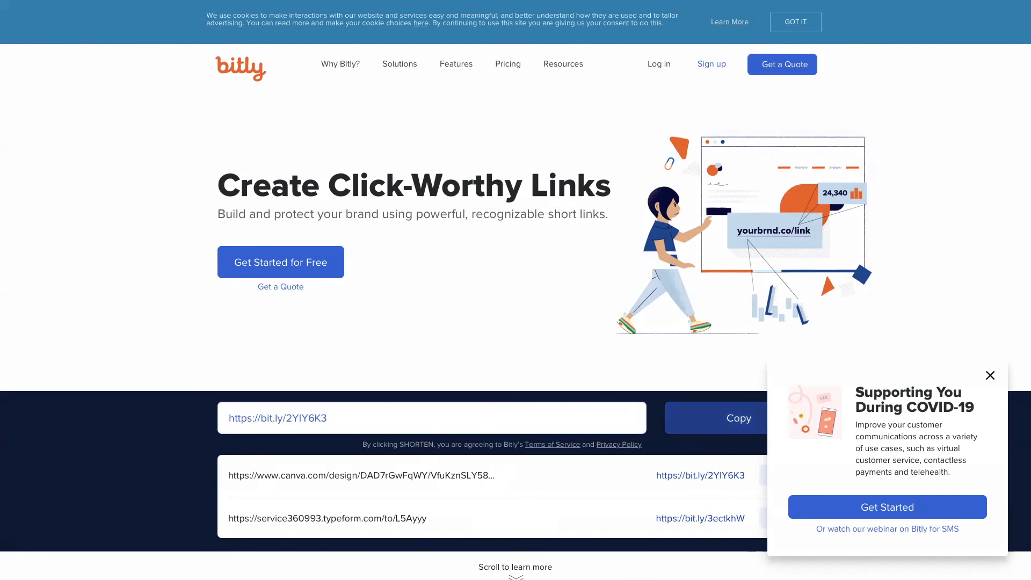
left_click(990, 375)
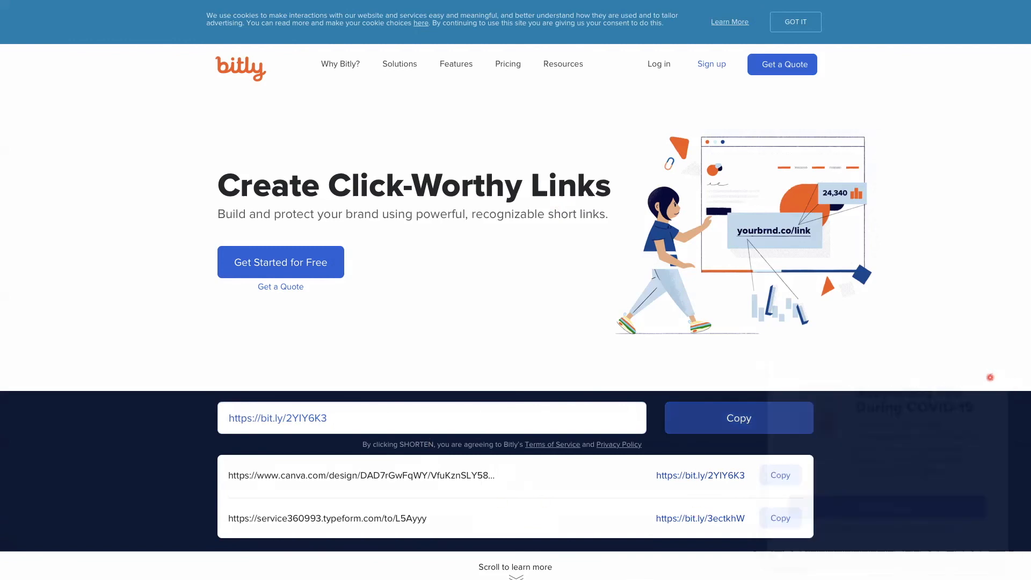